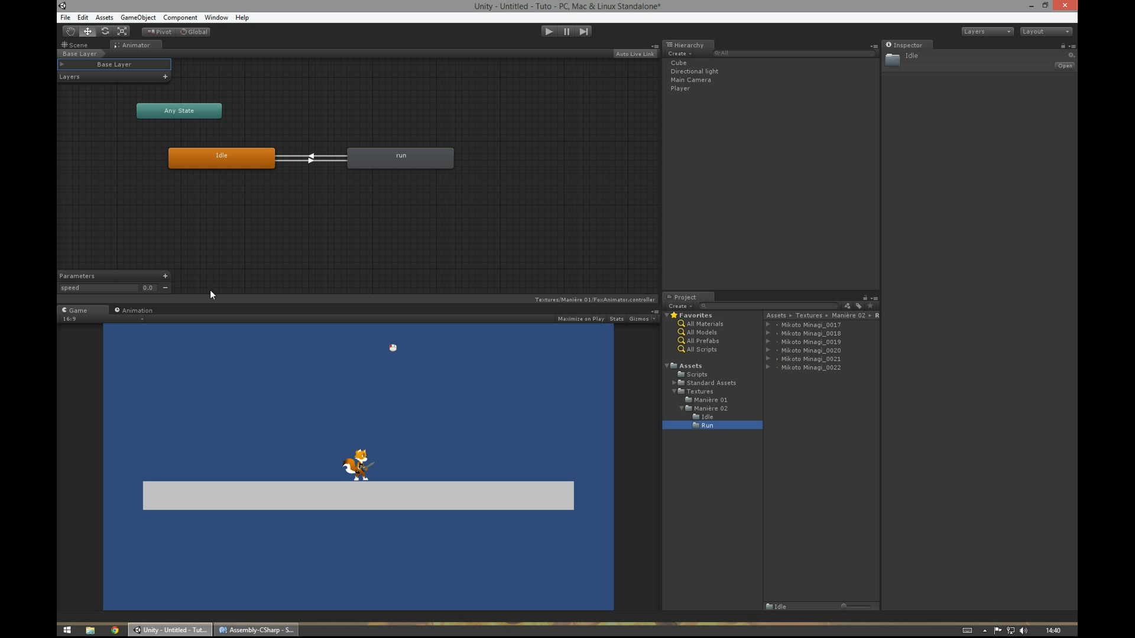
Duplicate the Player object in the scene and deactivate the original fox Player.
left_click(685, 90)
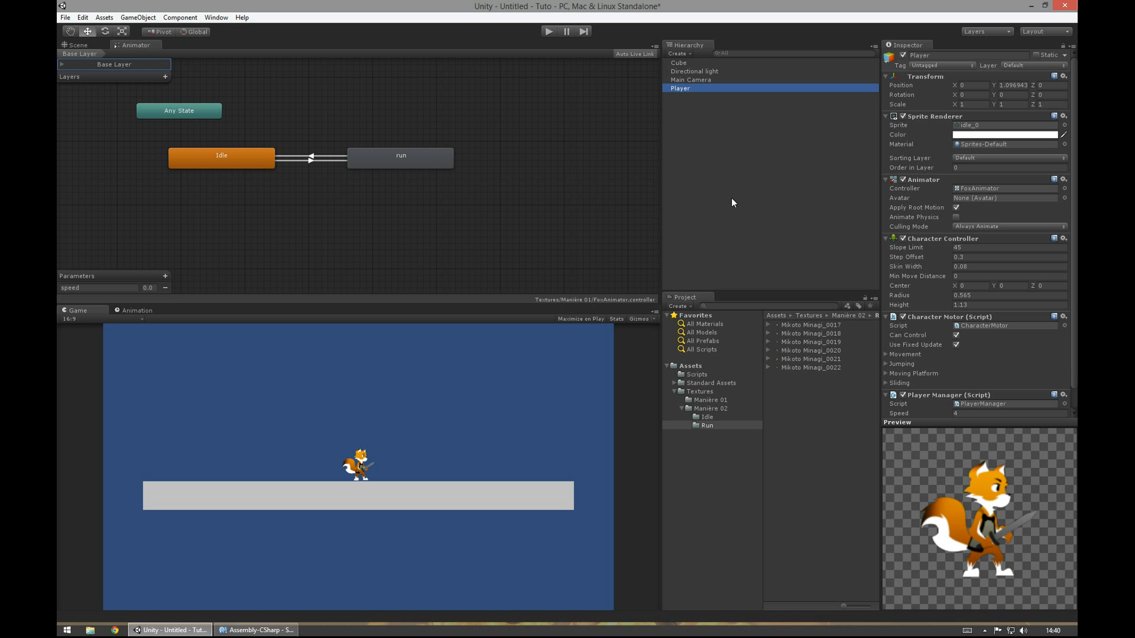
key("ctrl+s")
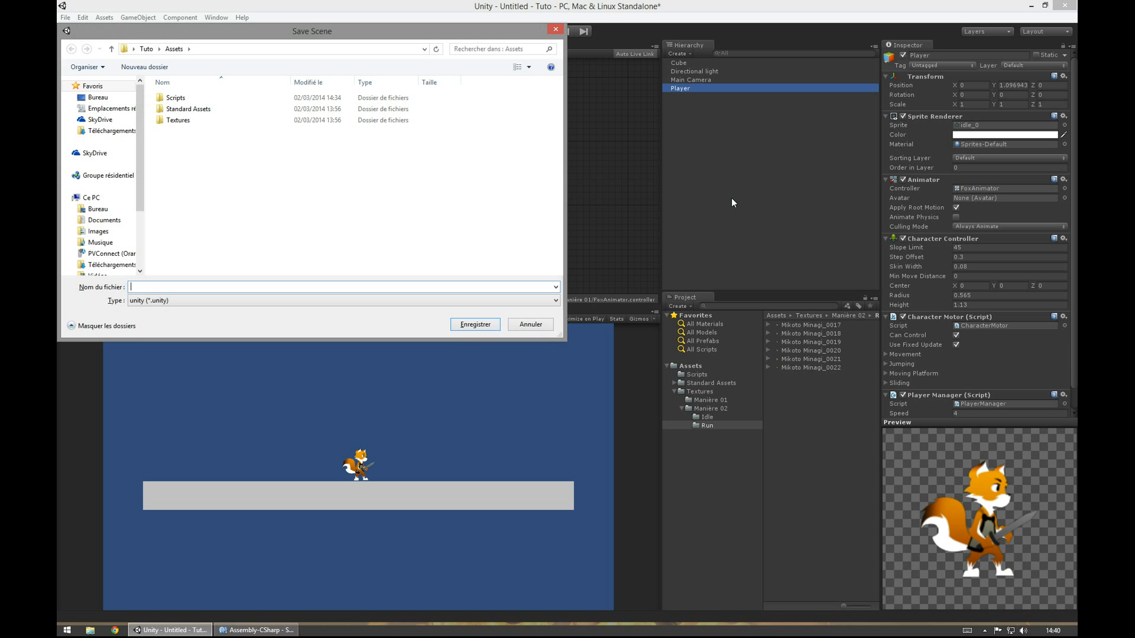
key("Escape")
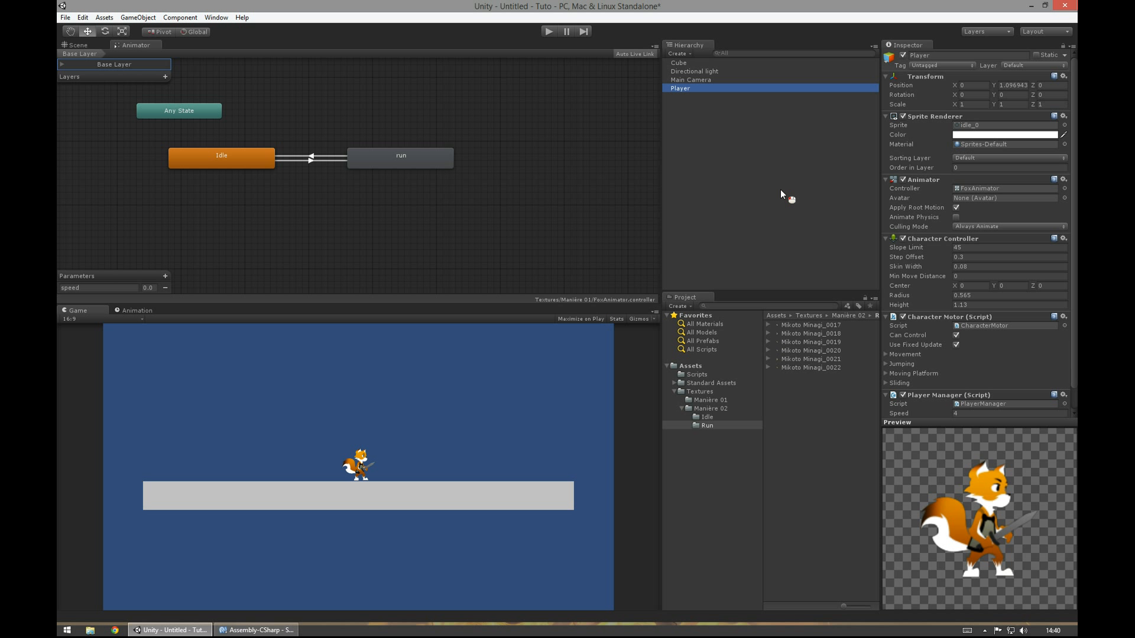
key("ctrl+d")
left_click(902, 55)
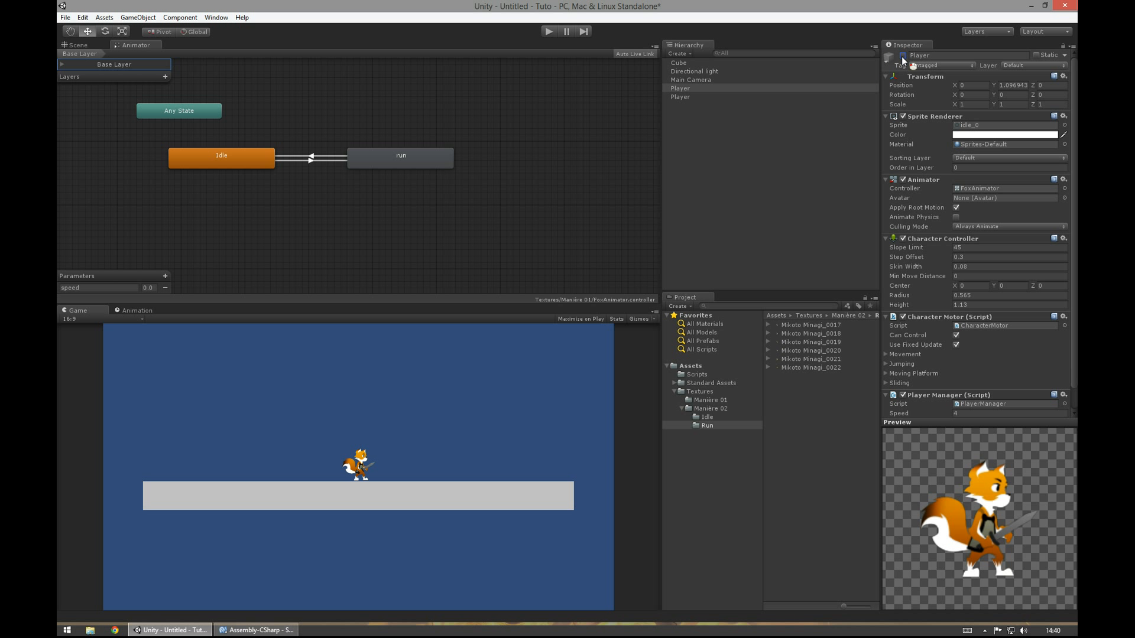
Create an Animator Controller named AnimatorGirl in the Manière 02 textures folder.
left_click(700, 97)
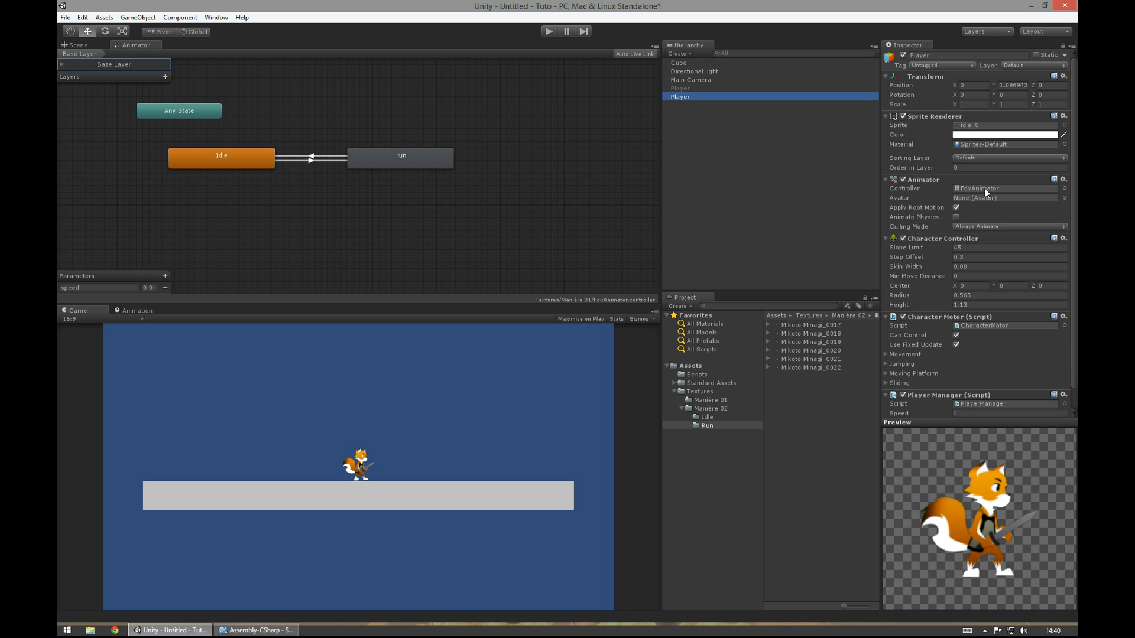
left_click(706, 409)
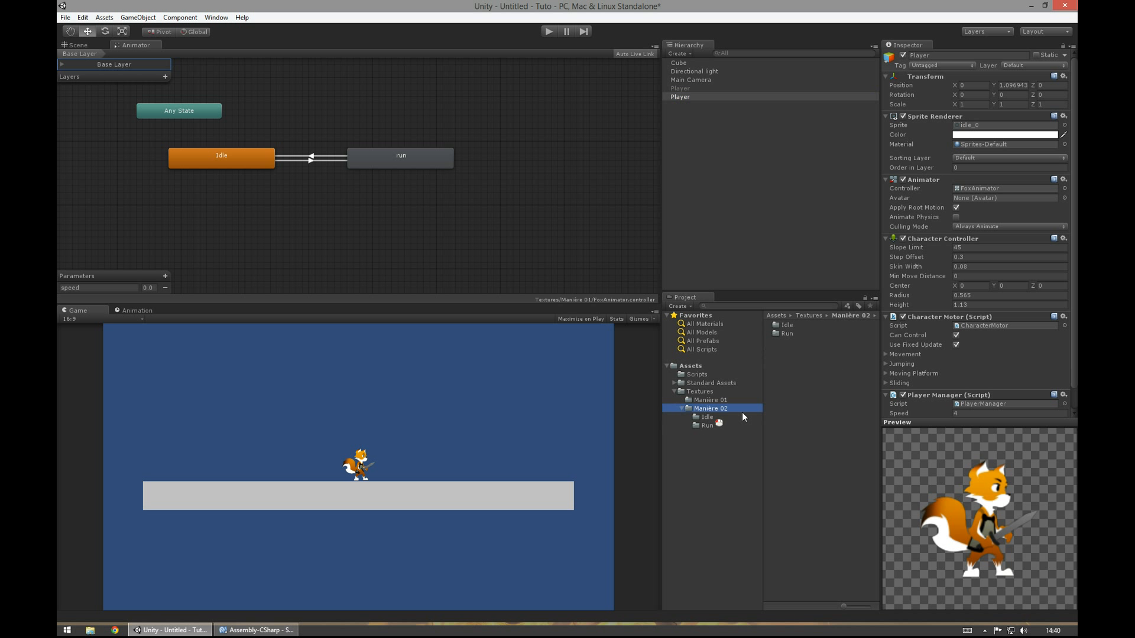
right_click(793, 371)
mouse_move(798, 378)
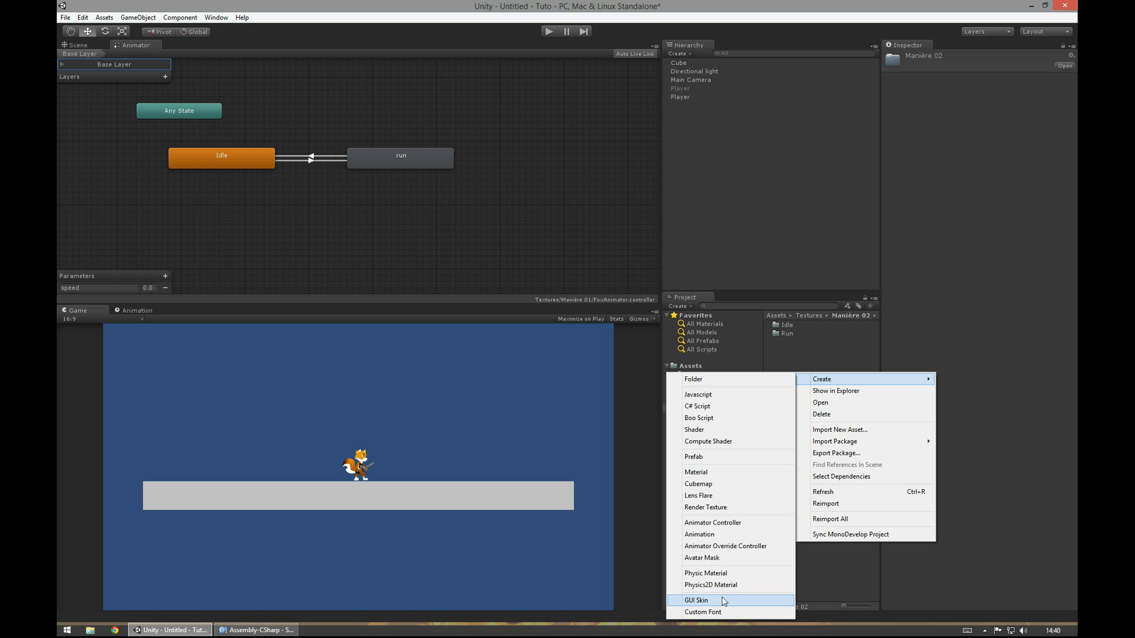
left_click(730, 524)
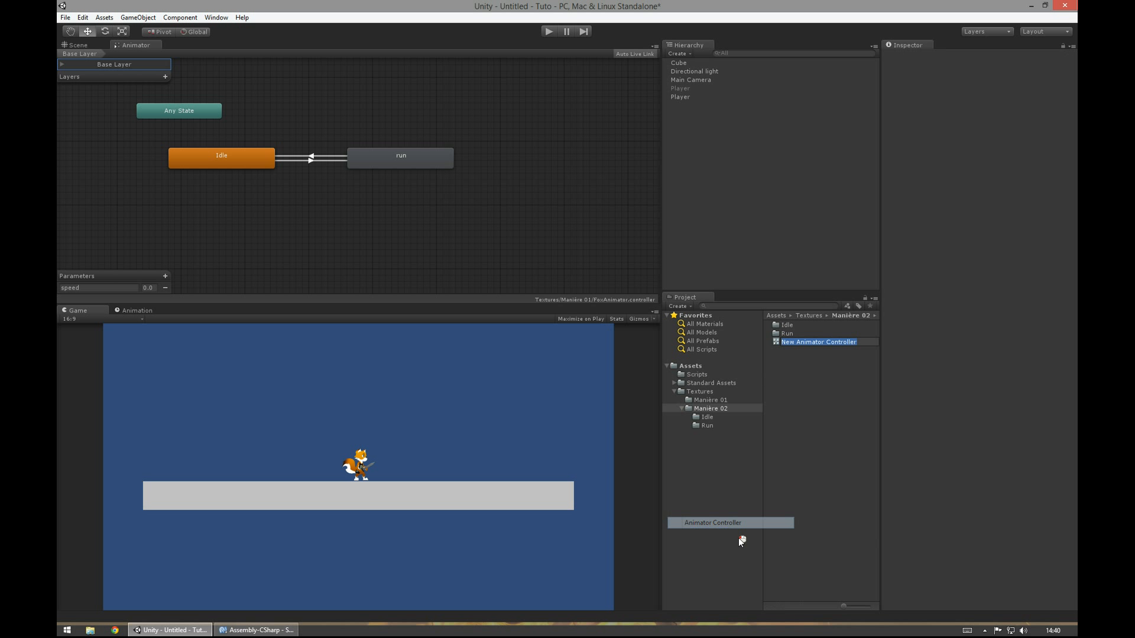
type("A")
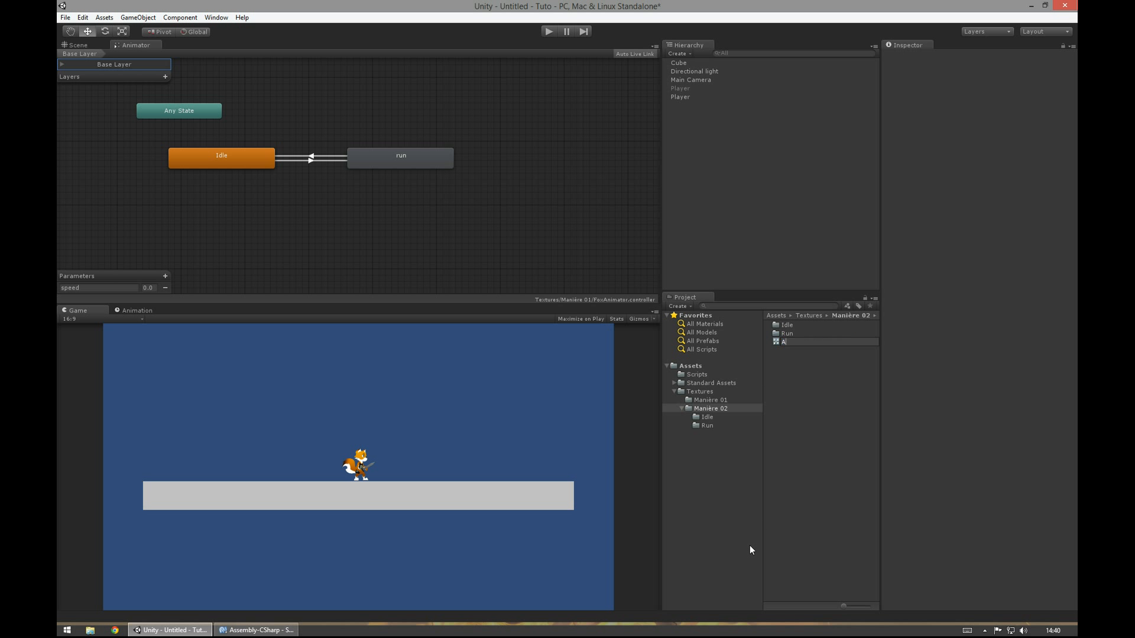
type("nimatorGirl")
key("Return")
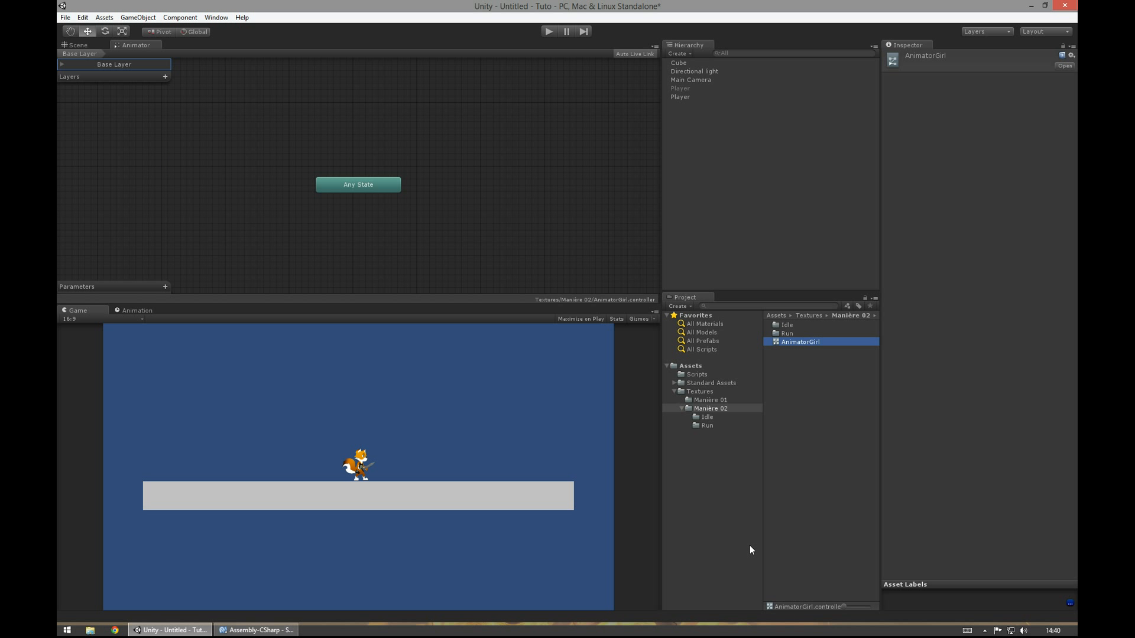
Assign AnimatorGirl as the active Player's Animator controller and move the Any State node toward the graph's upper left.
left_click(698, 97)
left_click_drag(784, 342, 1005, 189)
left_click_drag(395, 190, 267, 141)
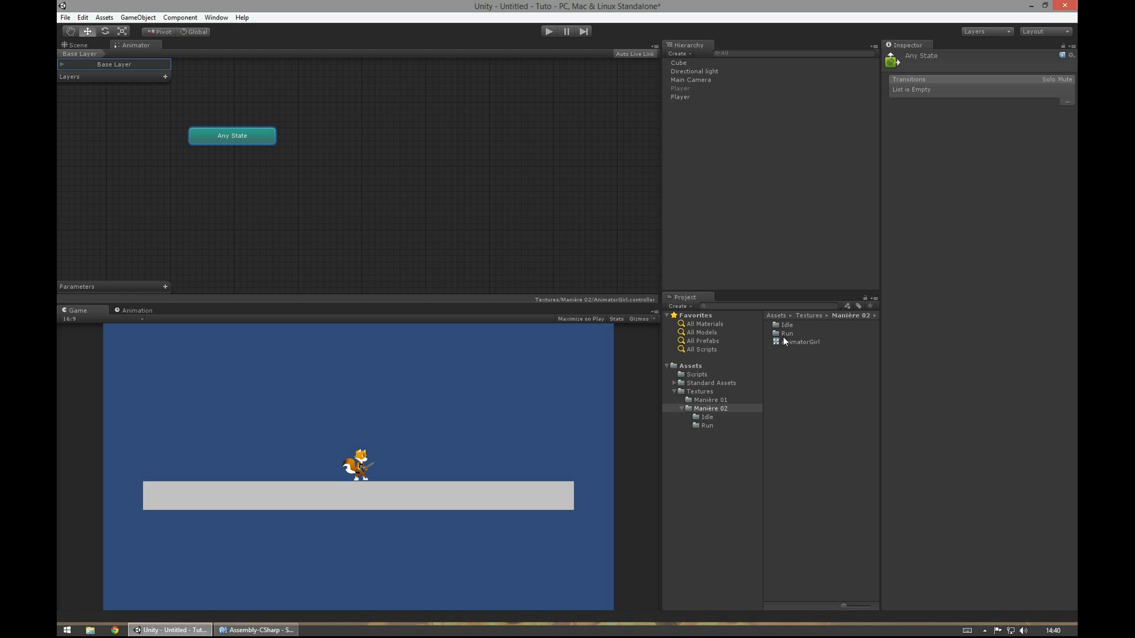
right_click(789, 352)
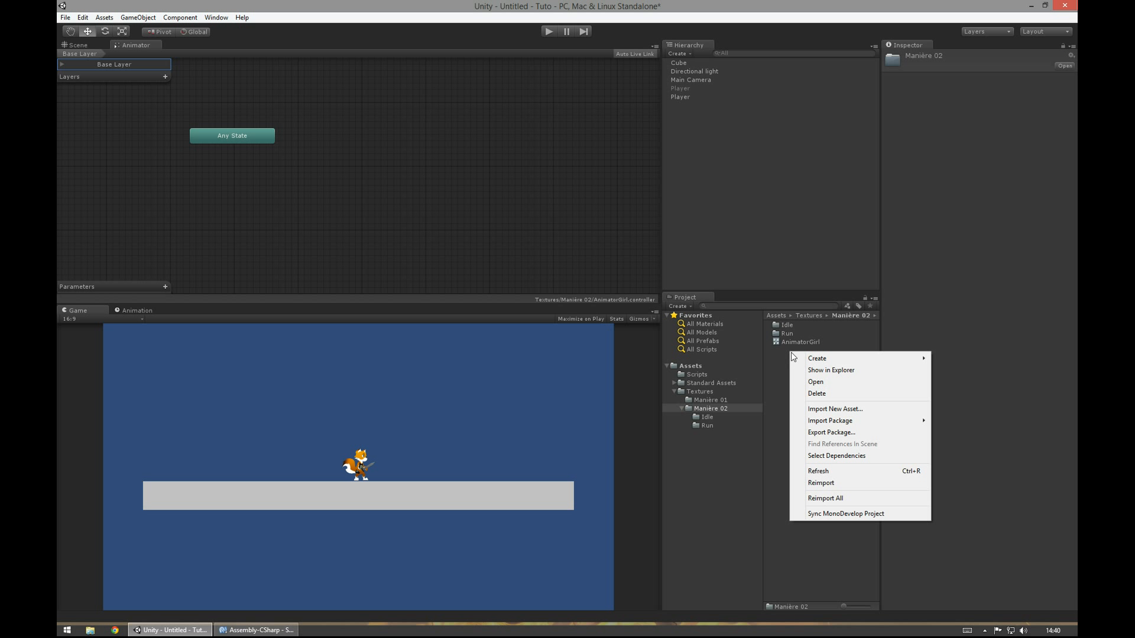
left_click(681, 97)
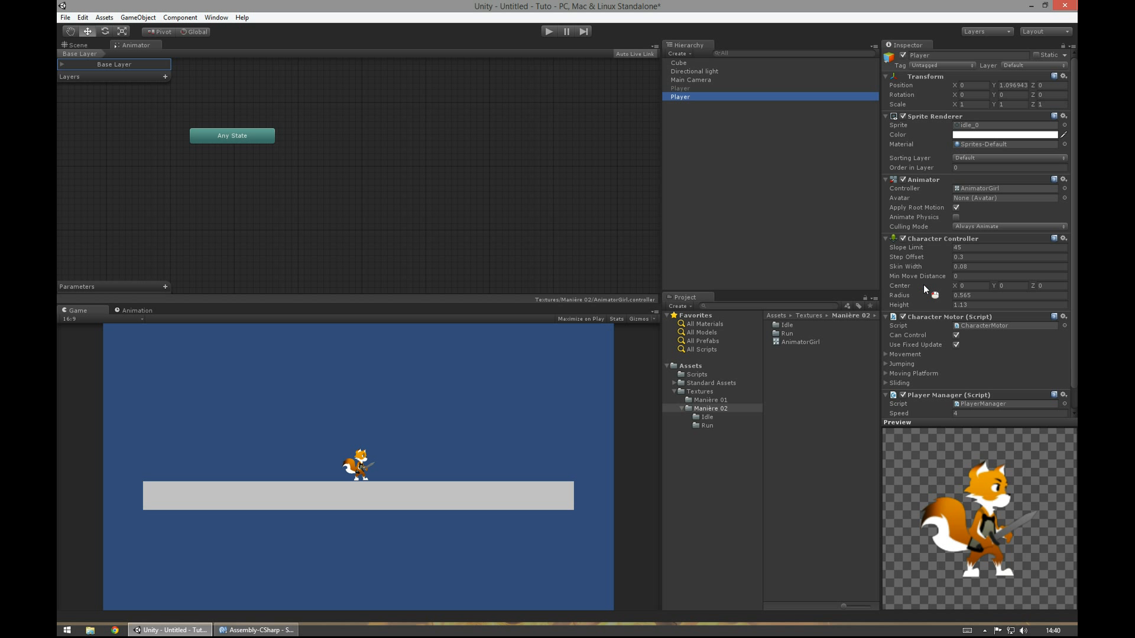
left_click(133, 310)
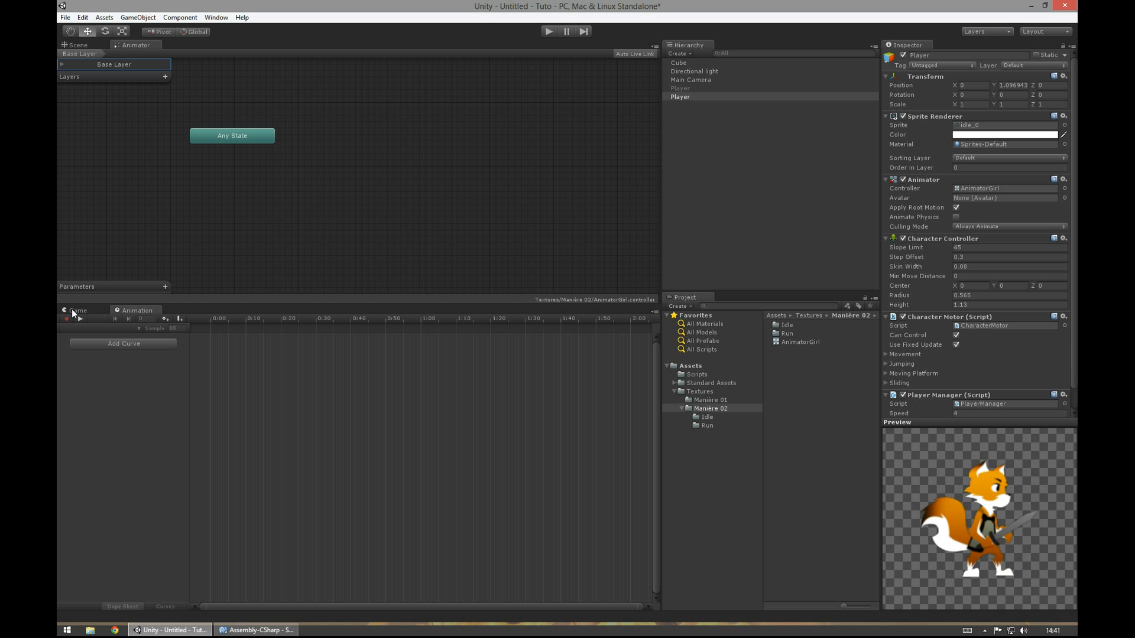
left_click(72, 310)
left_click(137, 309)
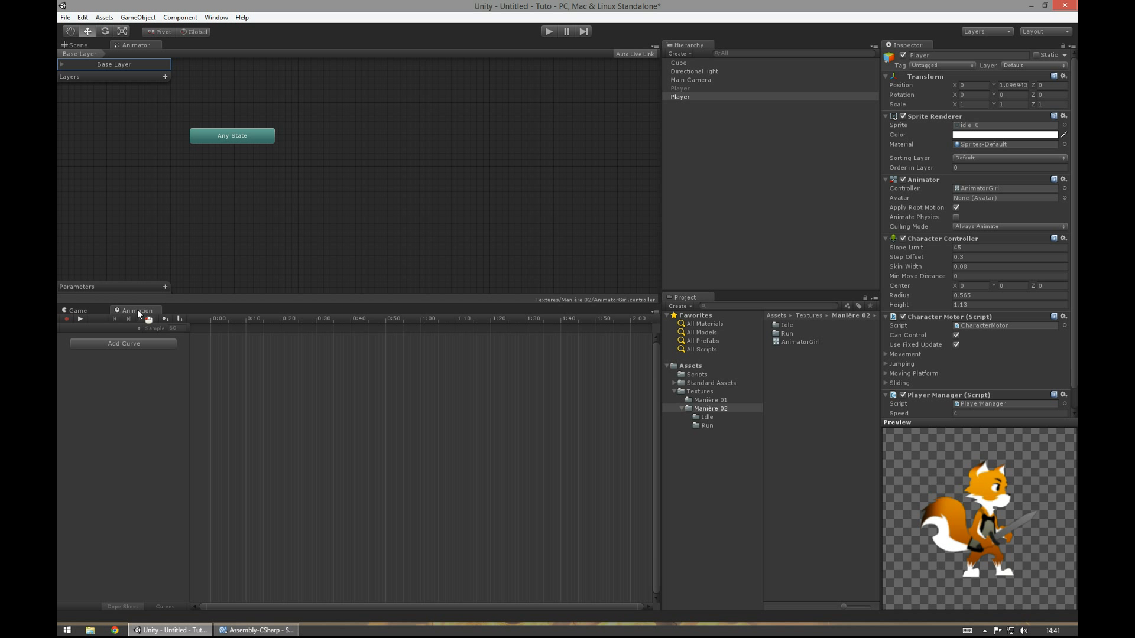
left_click(81, 311)
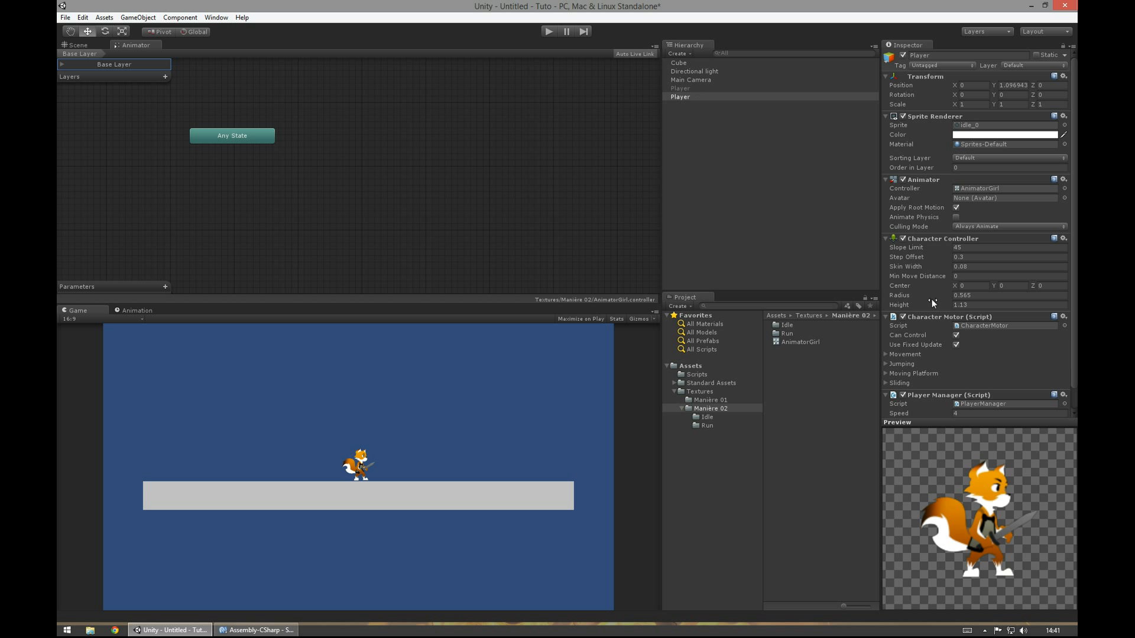
Set the active Player's Sprite Renderer sprite to Mikoto Minagi_0457 from the Manière 02 Idle folder.
double_click(787, 325)
left_click(674, 97)
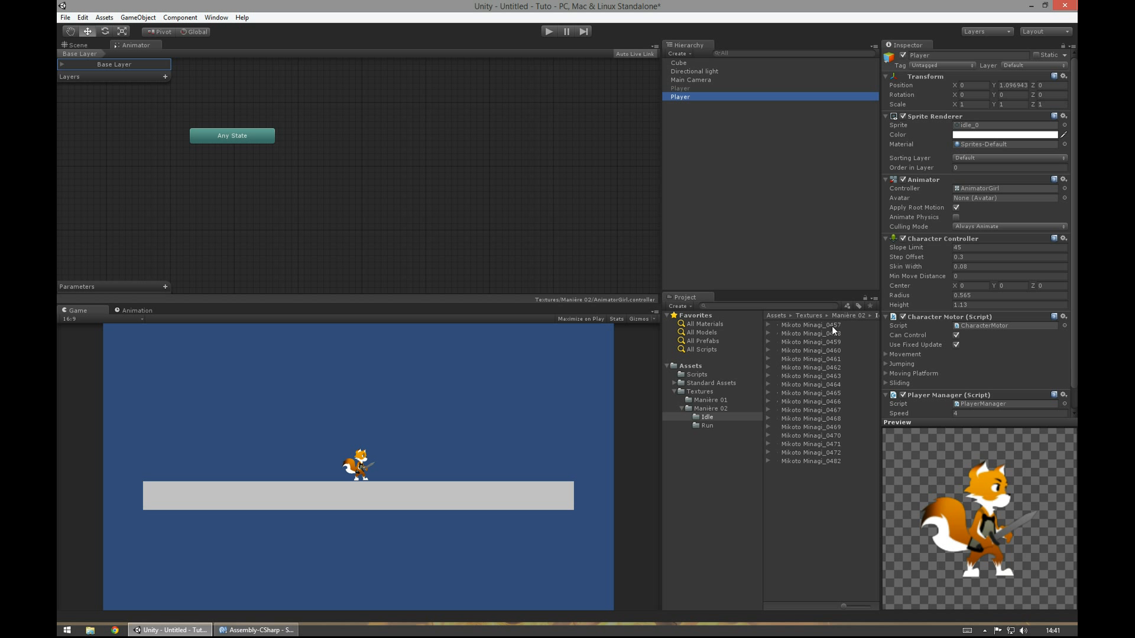
left_click_drag(832, 325, 981, 129)
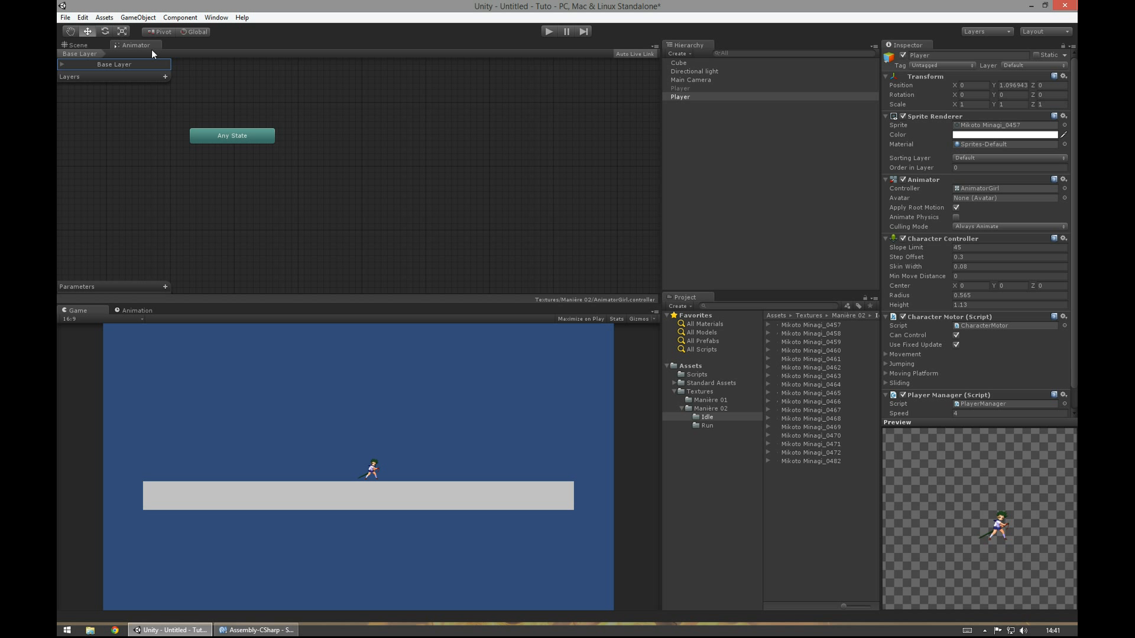
Set the Main Camera's orthographic size to 2.5, and briefly run and stop the game.
left_click(689, 79)
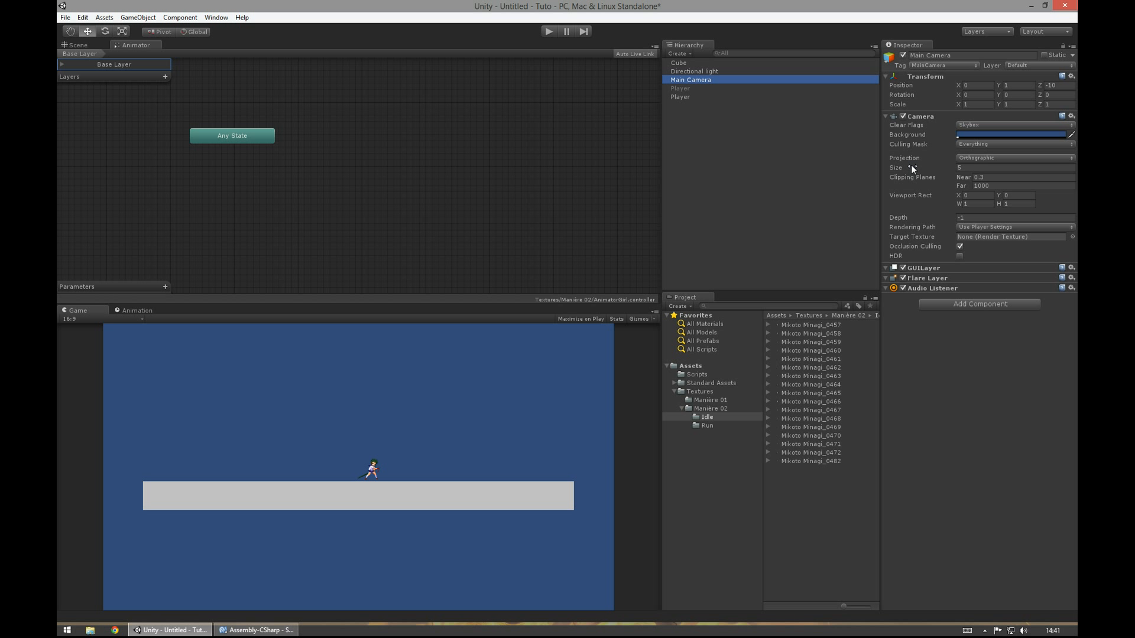
left_click_drag(911, 168, 863, 170)
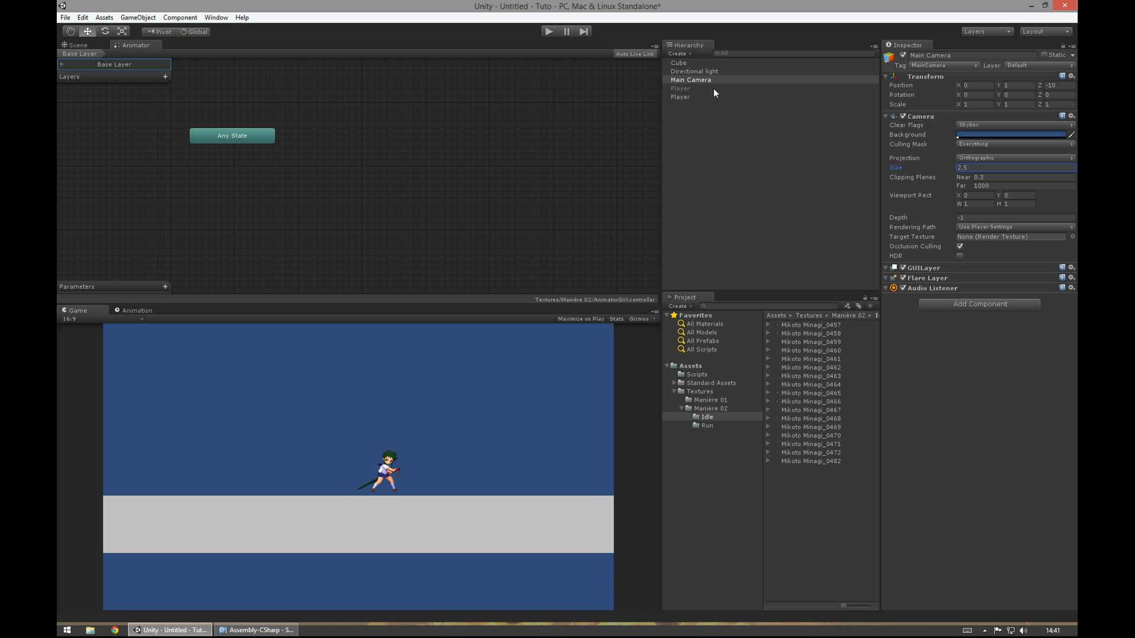
left_click(549, 32)
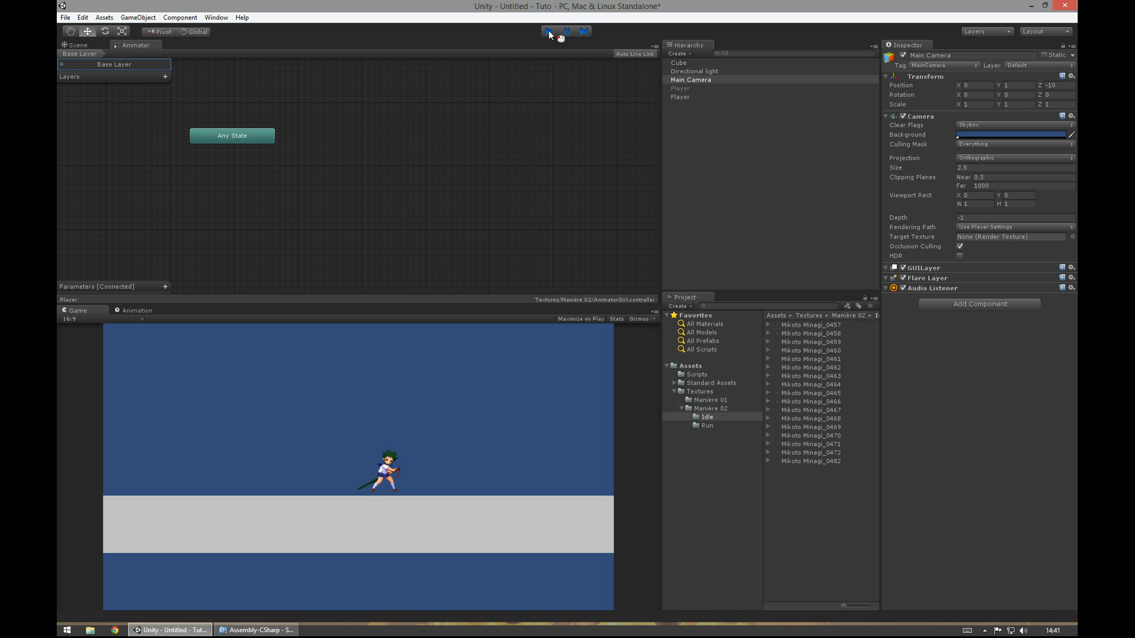
left_click(549, 32)
Create an animation clip named IdleGirl for the active Player and save it in the Manière 02 folder.
left_click(130, 310)
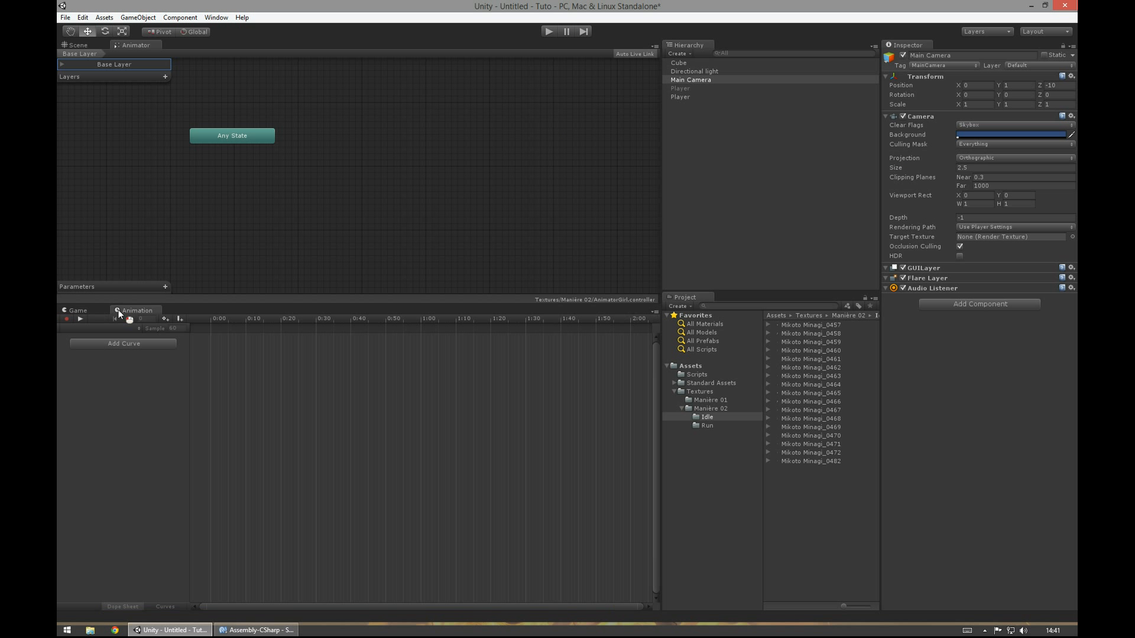
left_click(689, 97)
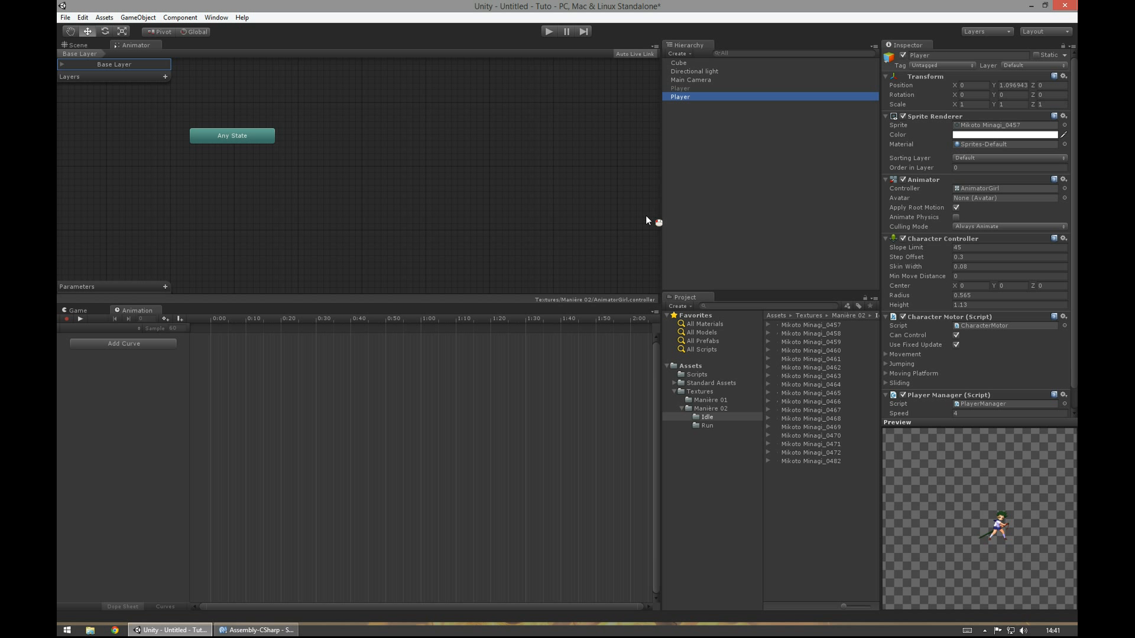
left_click(102, 325)
left_click(104, 342)
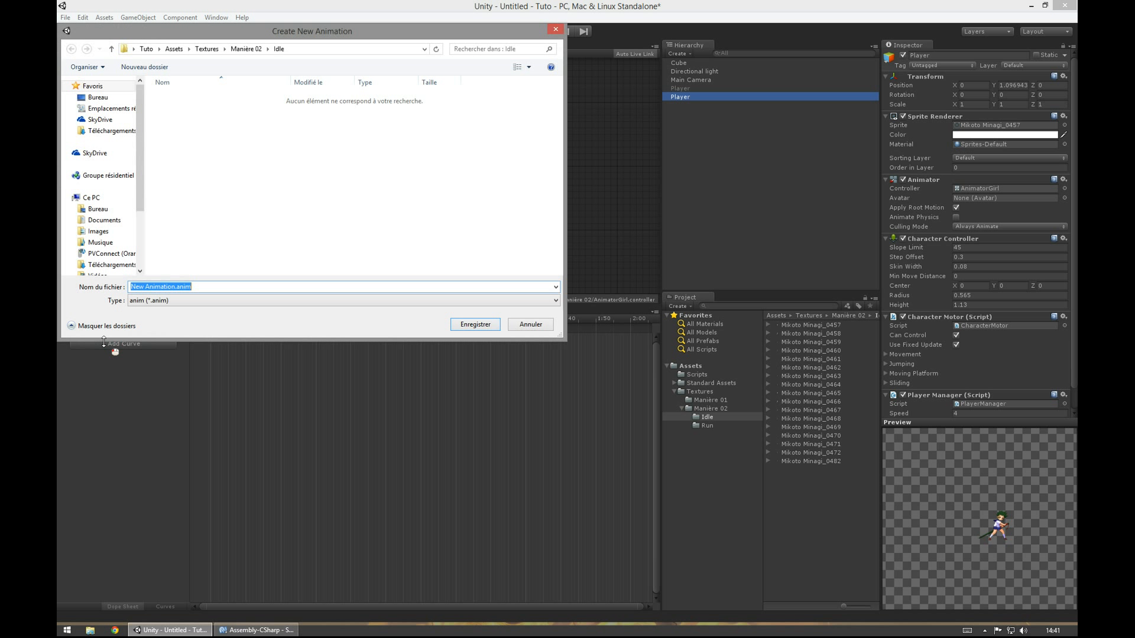
left_click(246, 49)
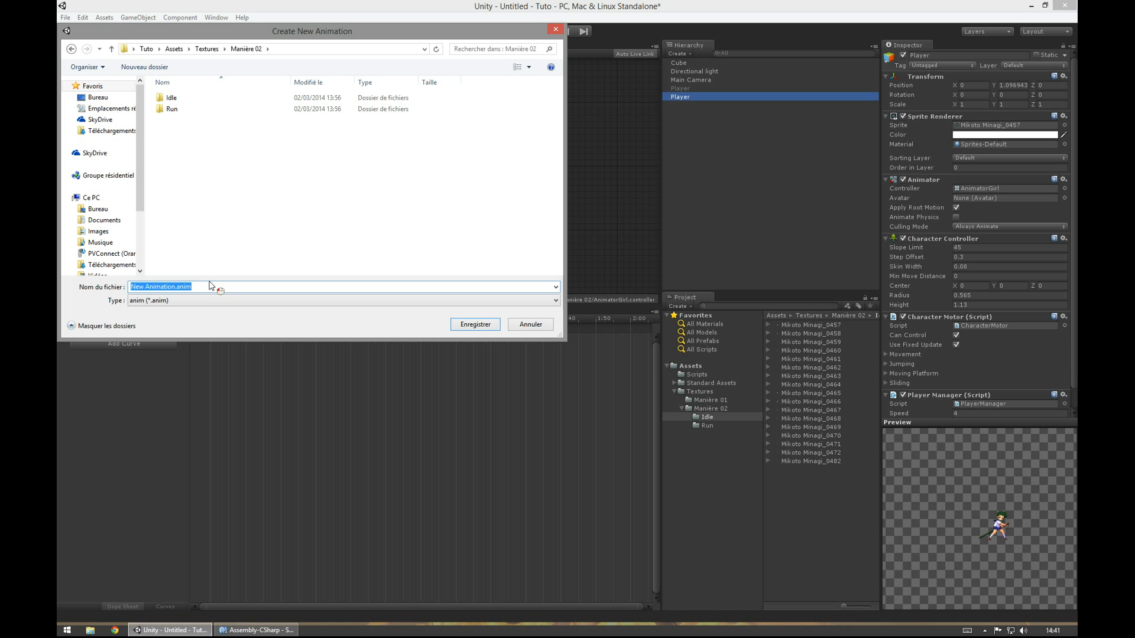
type("IdleGirl")
key("Return")
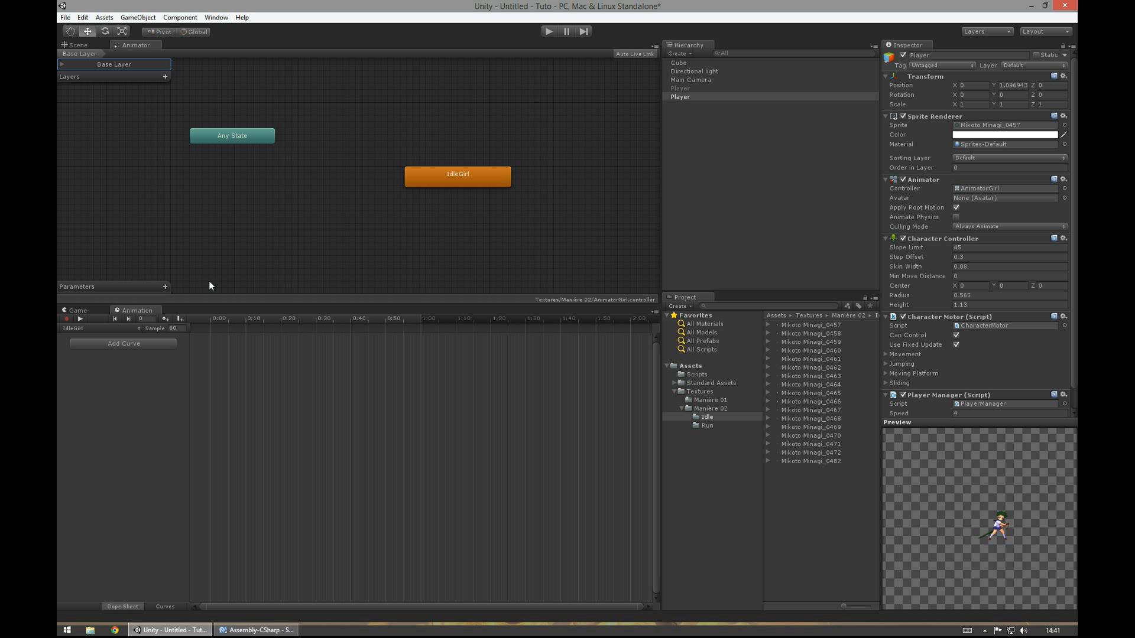
Add a Sprite Renderer Sprite curve to the IdleGirl clip and delete its end keyframe at 1:00.
left_click(165, 346)
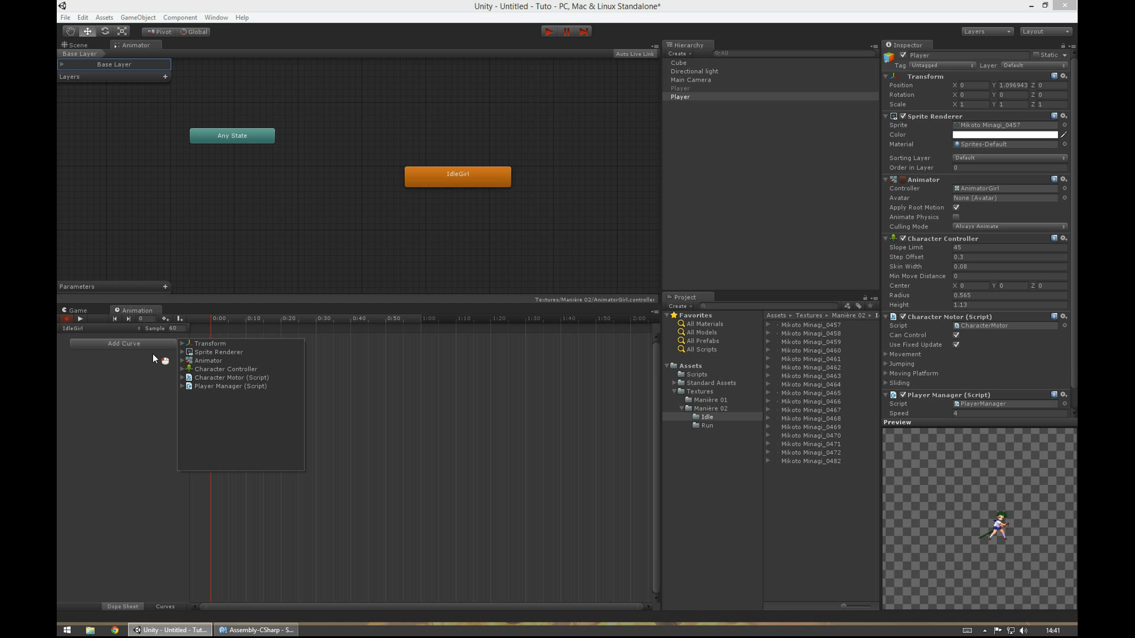
left_click(184, 353)
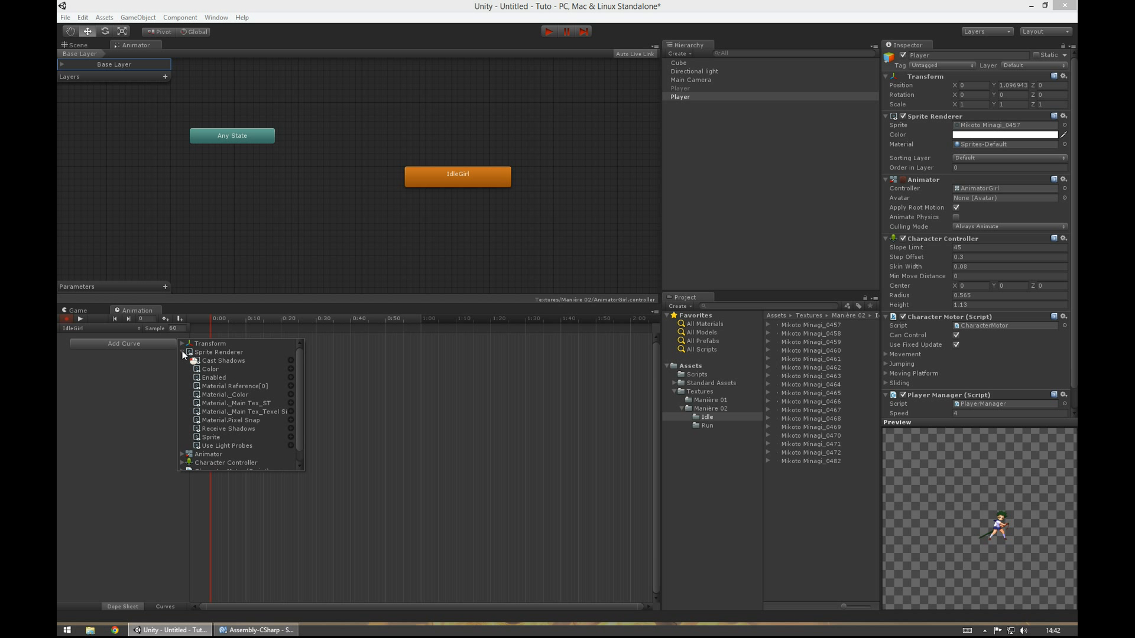
left_click(289, 437)
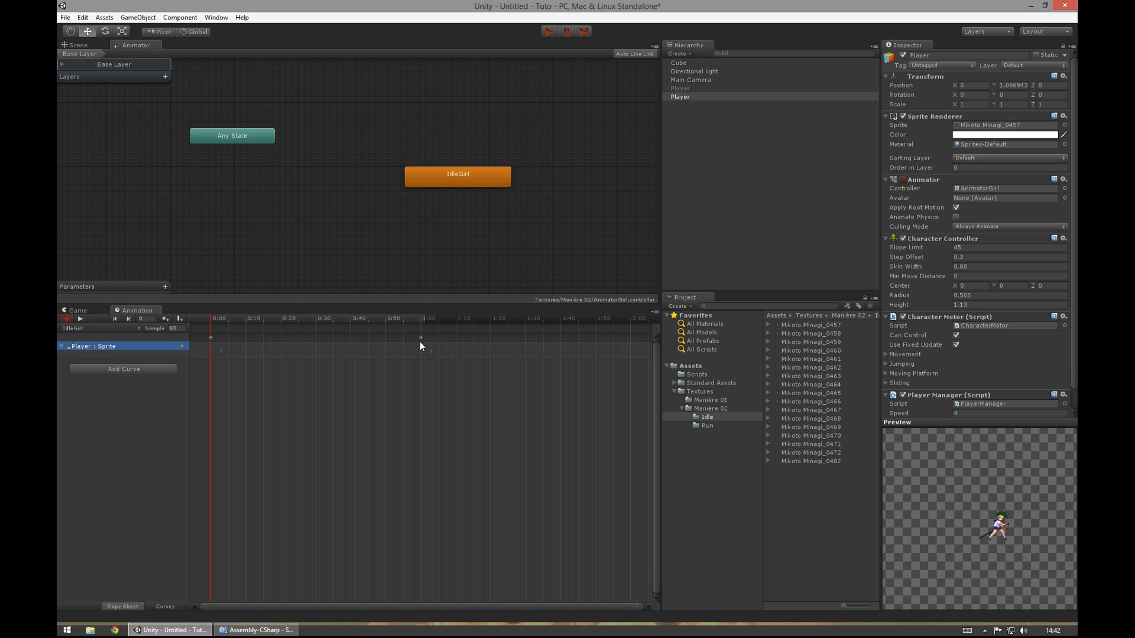
left_click(421, 339)
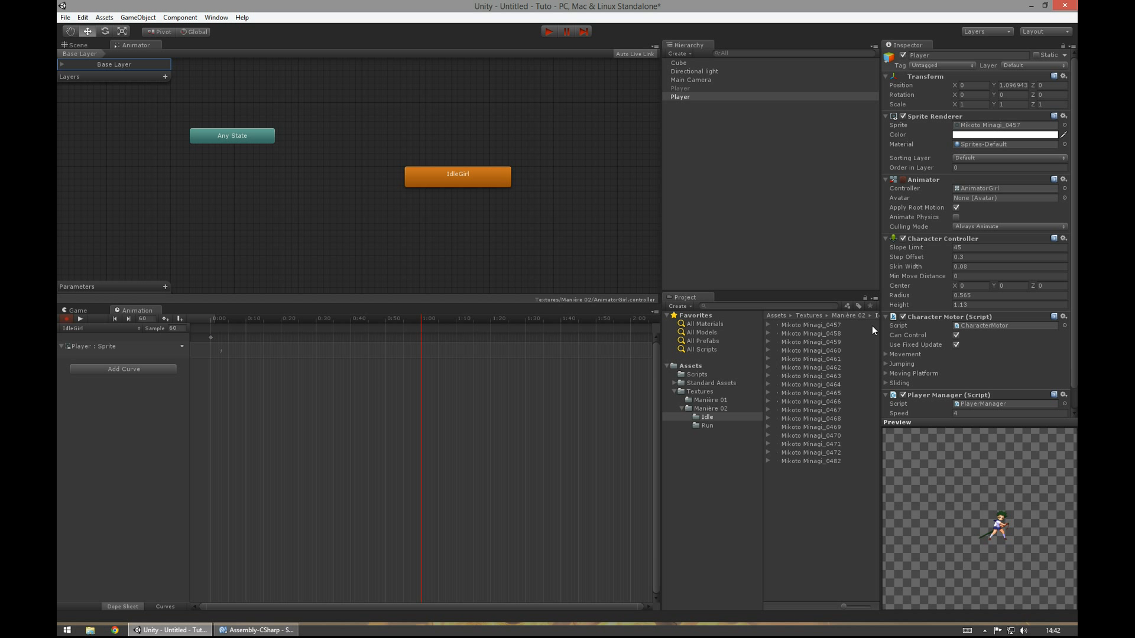
Add sprites Mikoto Minagi_0458 through Mikoto Minagi_0482 as keyframes from the start of IdleGirl and return the playhead to frame 0.
left_click_drag(832, 332, 804, 425)
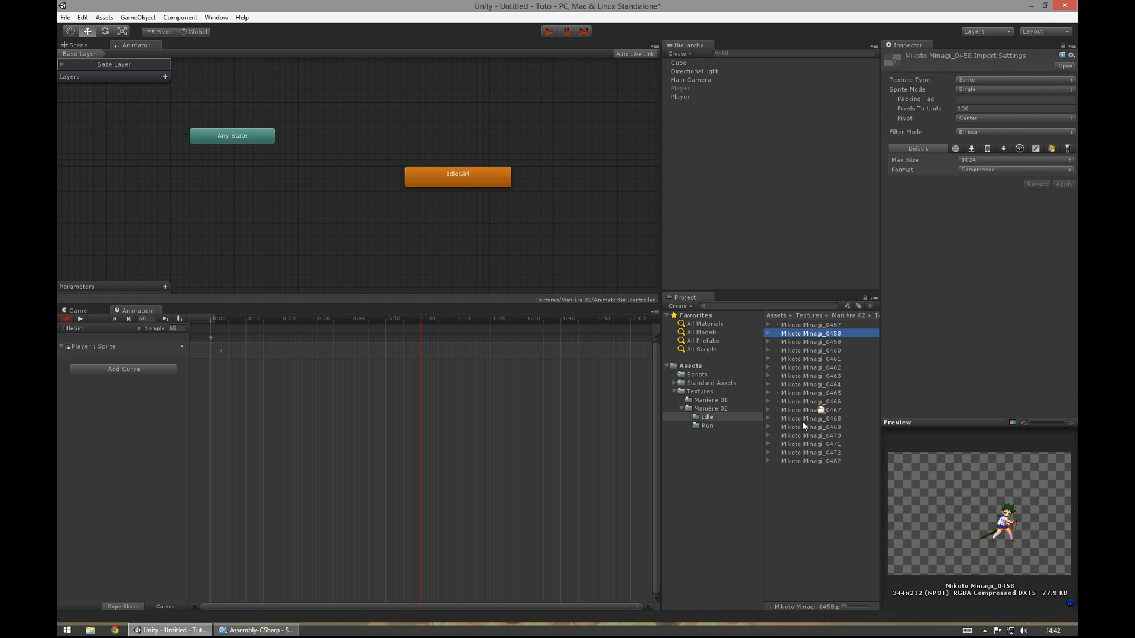
left_click(808, 462, "shift")
left_click_drag(800, 334, 218, 342)
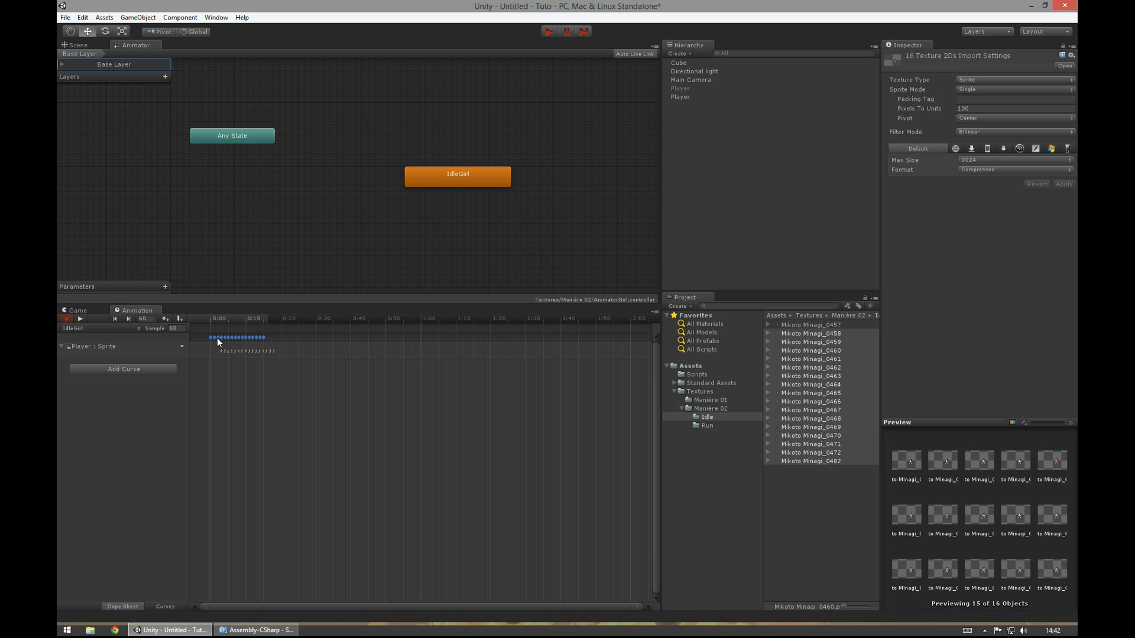
left_click_drag(412, 322, 215, 322)
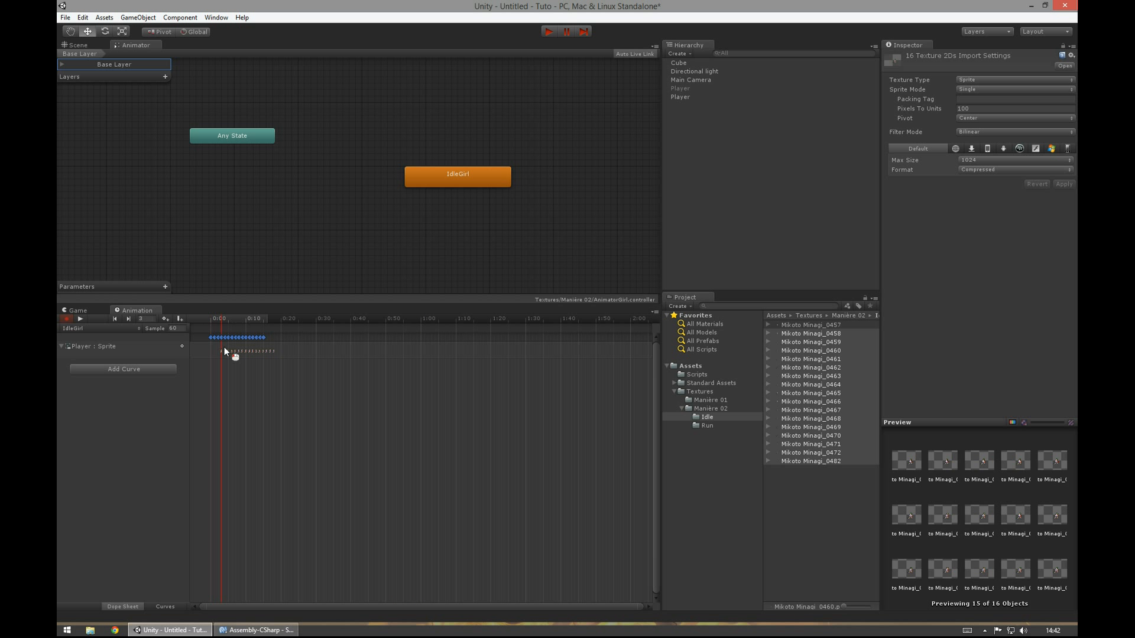
left_click(95, 349)
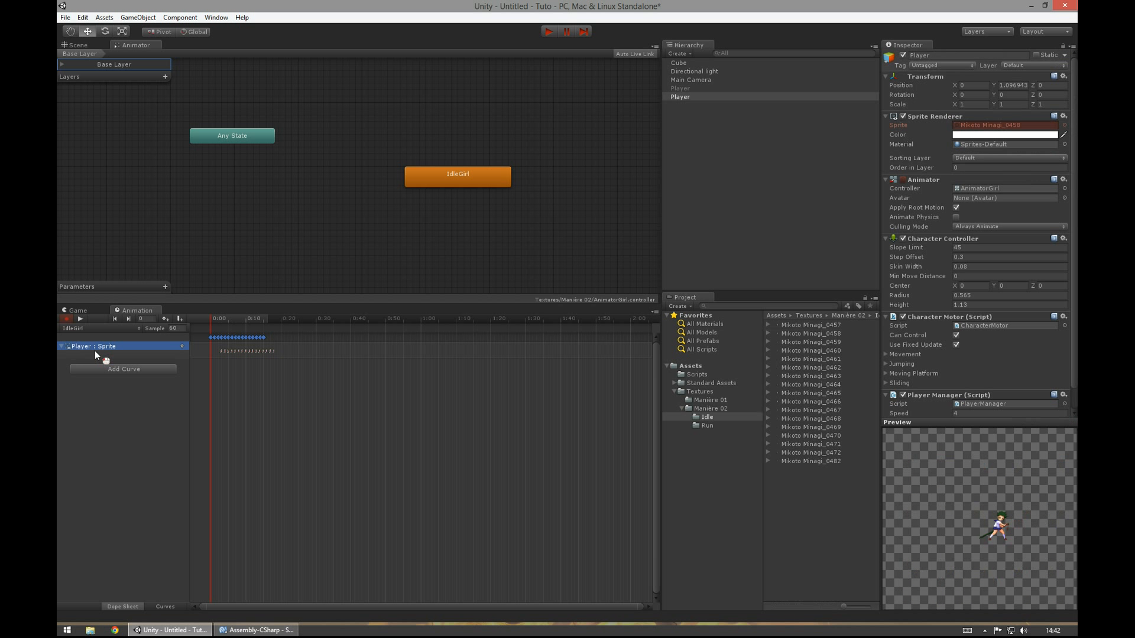
mouse_move(212, 321)
left_mouse_down()
mouse_move(263, 325)
mouse_move(204, 319)
left_mouse_up()
Create a second animation clip for the Player named runGirl and save it in the Idle folder.
left_click(93, 331)
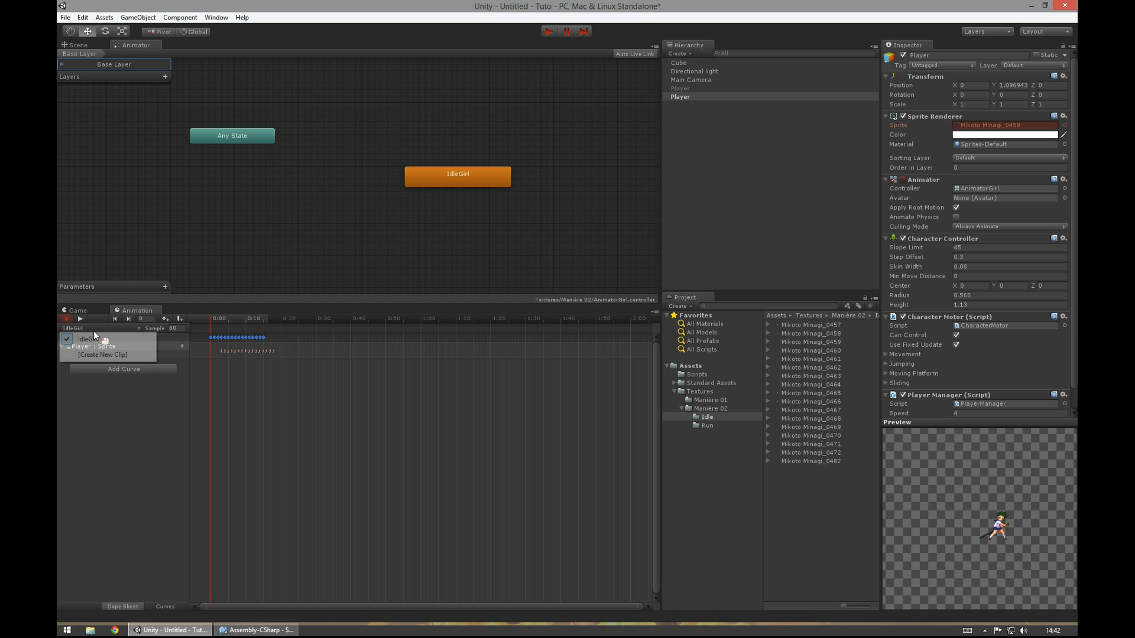
left_click(95, 356)
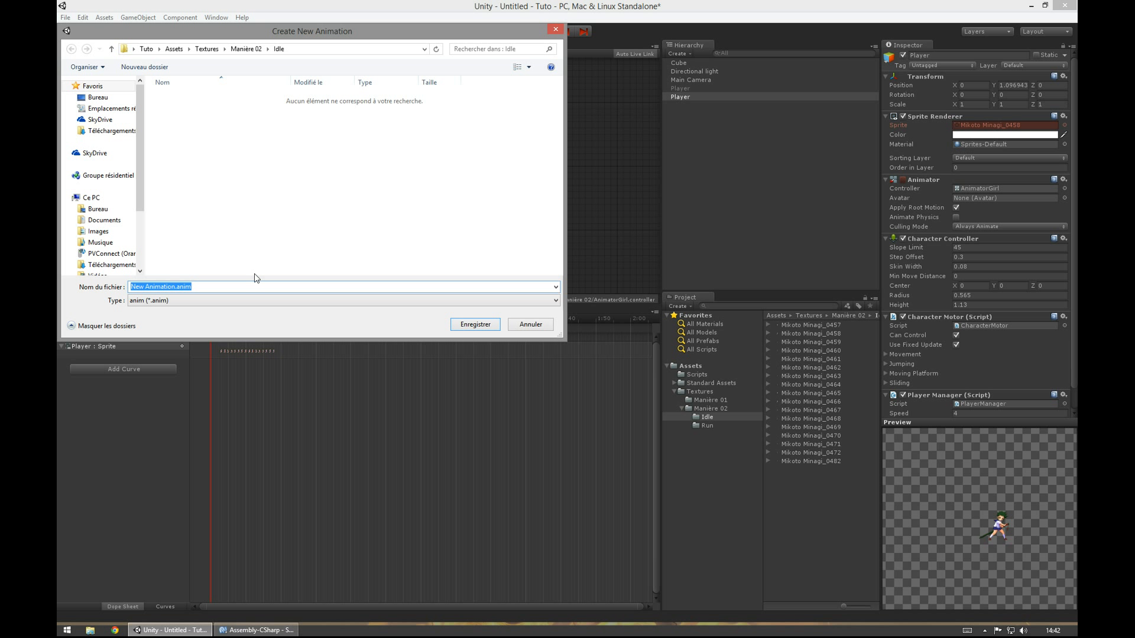
type("runGirl")
key("Return")
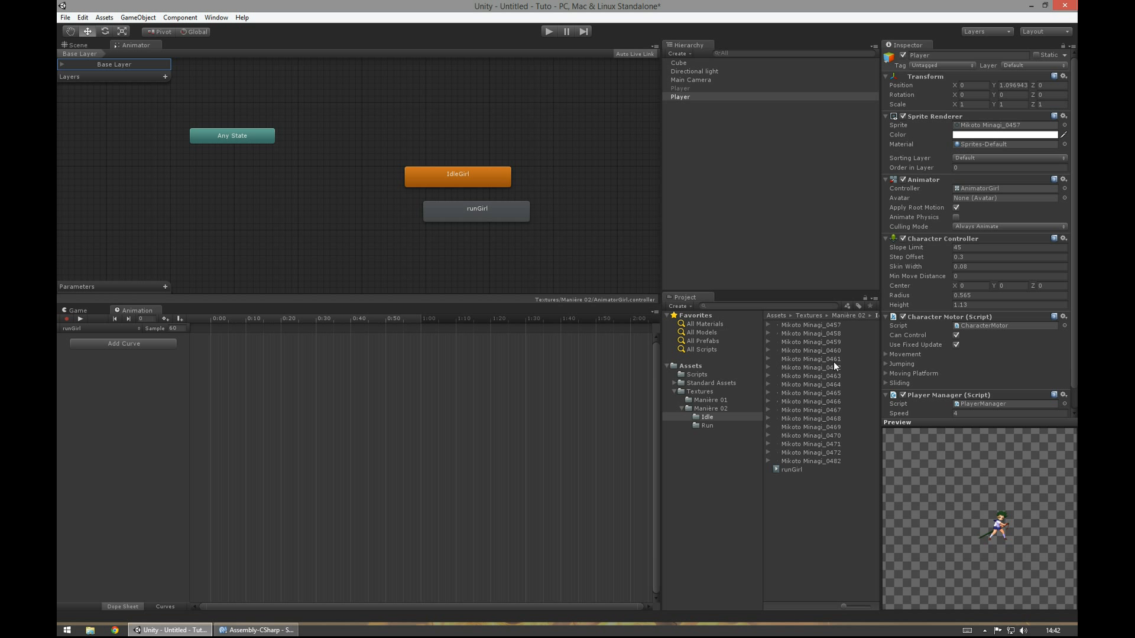
Add sprites Mikoto Minagi_0017 through Mikoto Minagi_0022 from the Run folder as keyframes from the start of runGirl and move the playhead to frame 17.
left_click(709, 424)
left_click(827, 325)
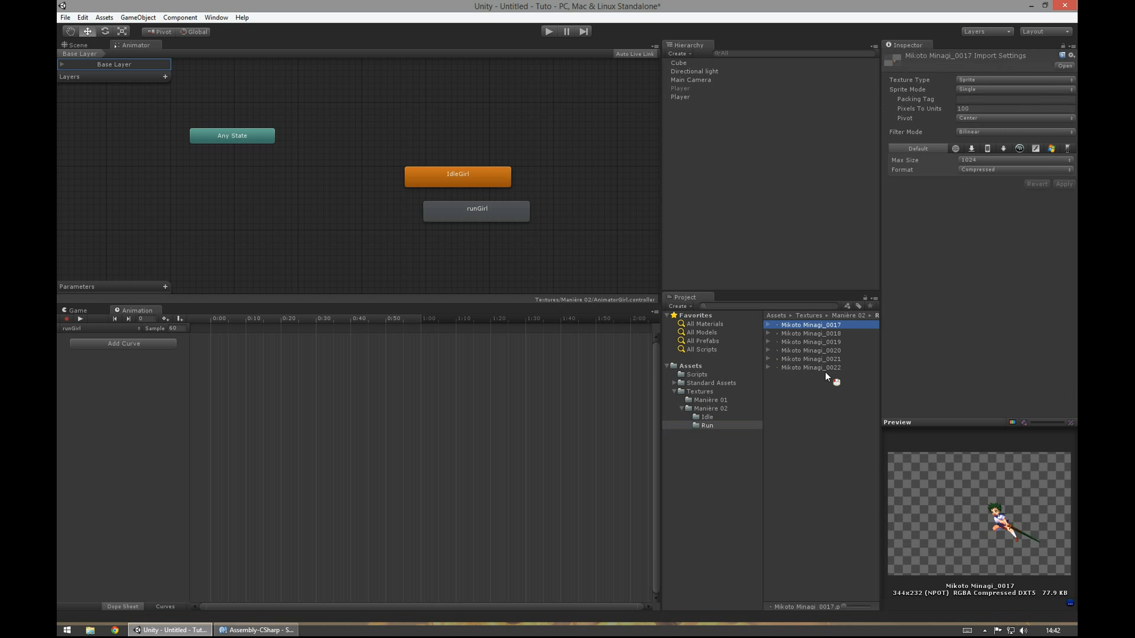
left_click(824, 367, "shift")
left_click_drag(826, 367, 218, 334)
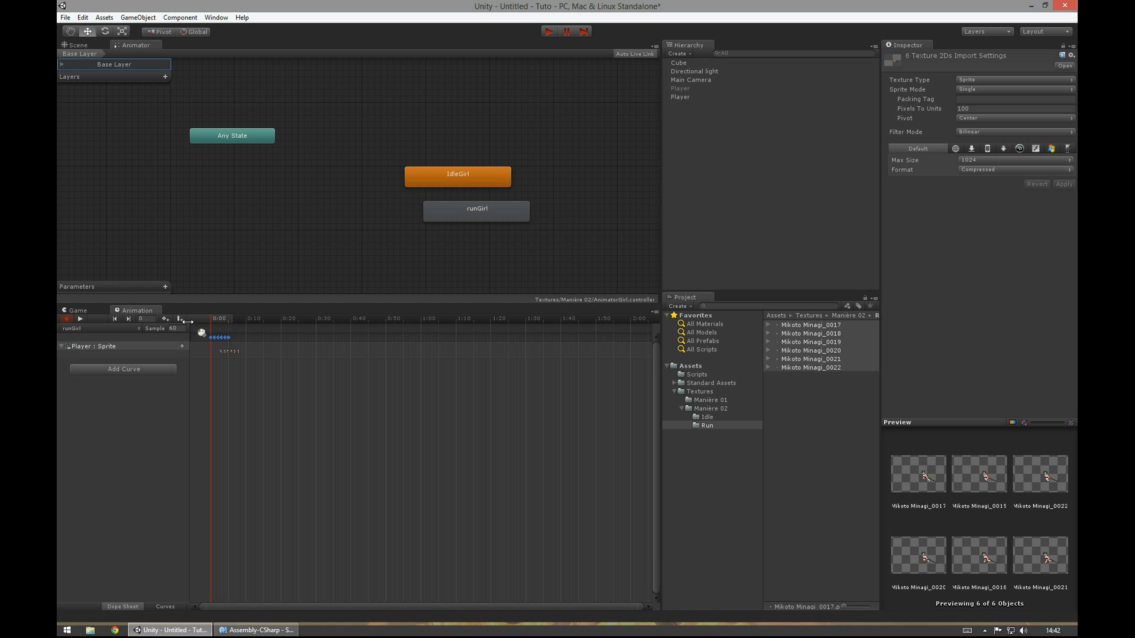
left_click(132, 346)
left_click_drag(212, 318, 248, 329)
Move the IdleGirl state away from runGirl and make transitions between the two states in both directions.
left_click(470, 208)
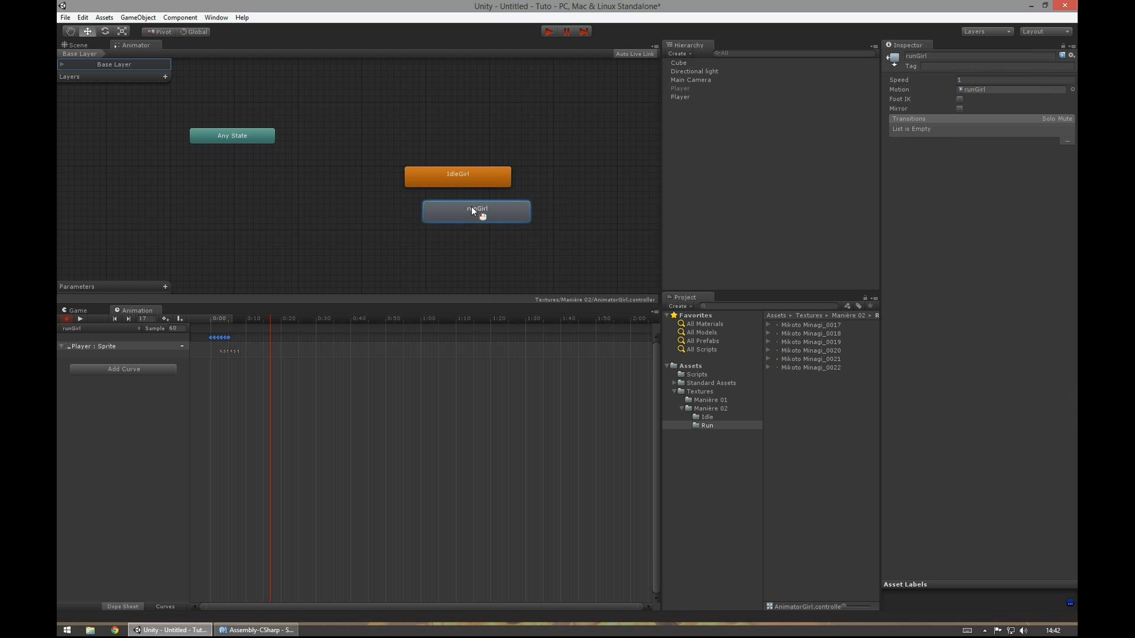
left_click_drag(461, 177, 372, 170)
right_click(372, 170)
left_click(392, 175)
left_click(464, 220)
right_click(466, 220)
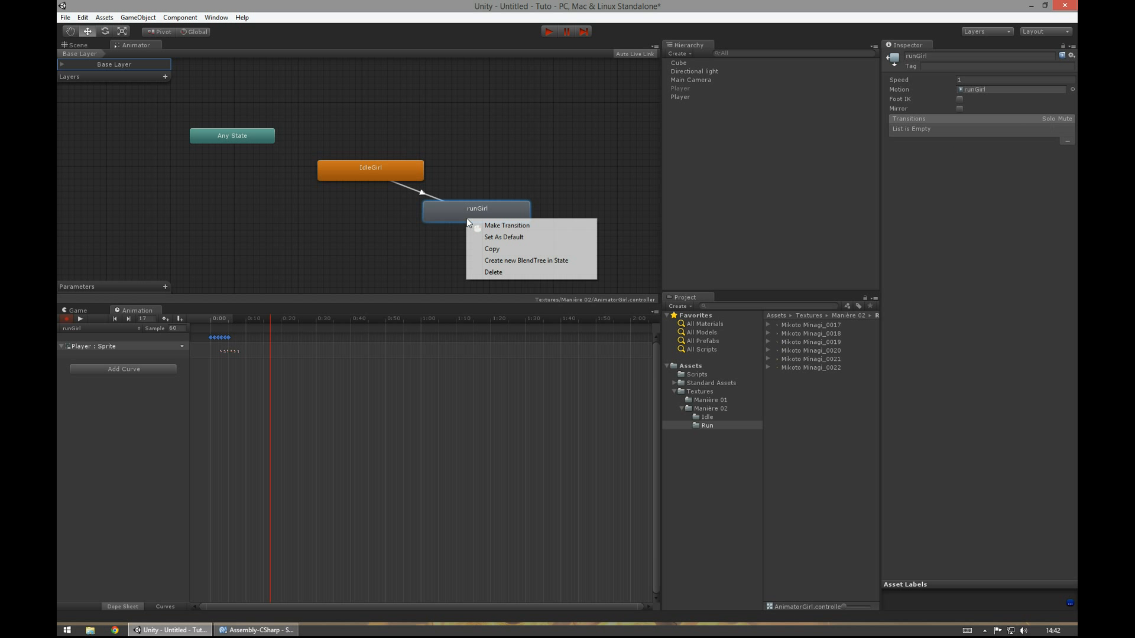
left_click(481, 225)
left_click(385, 178)
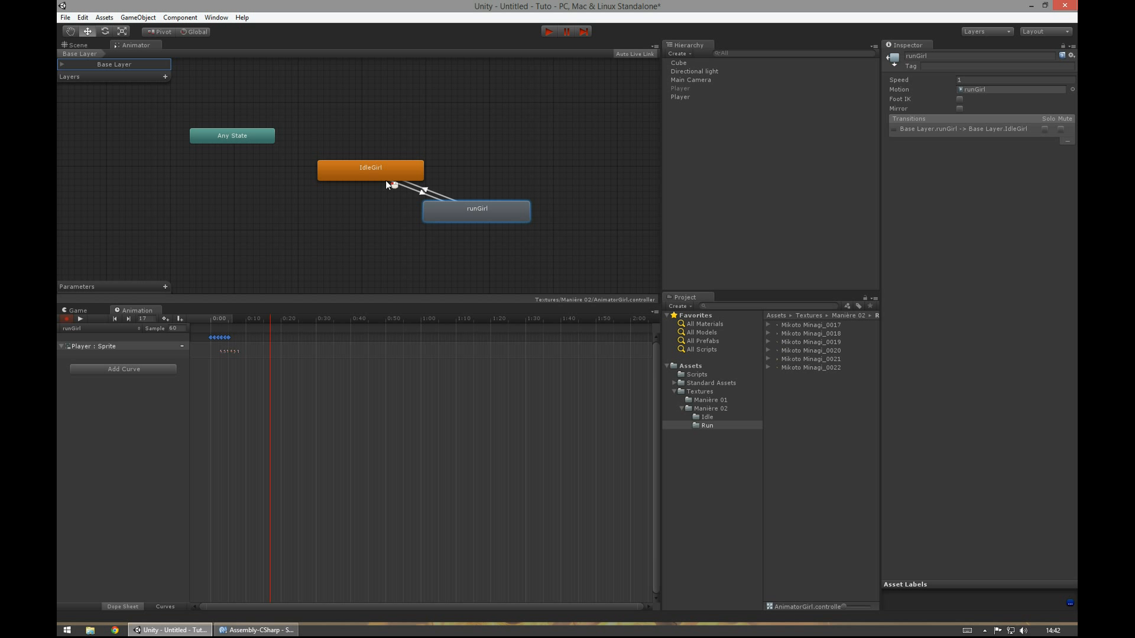
Add a Float parameter named speed to the Animator controller.
left_click(164, 286)
left_click(181, 299)
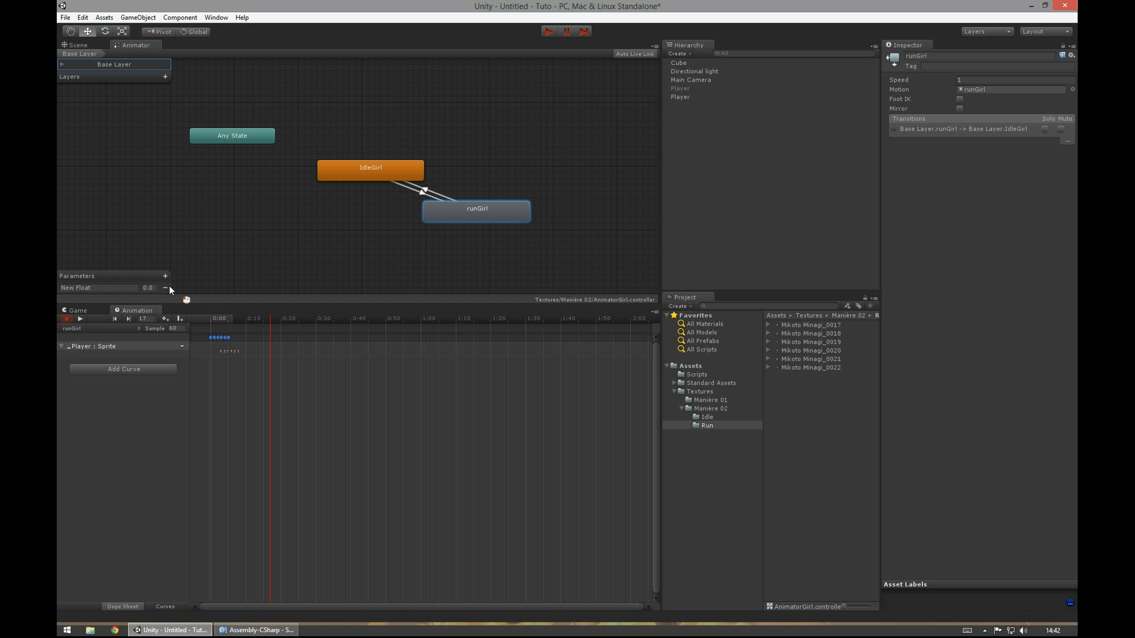
left_click(105, 288)
type("speed")
Place the IdleGirl state level with runGirl and base the IdleGirl to runGirl transition condition on the speed parameter.
left_click_drag(404, 175, 307, 207)
left_click(367, 209)
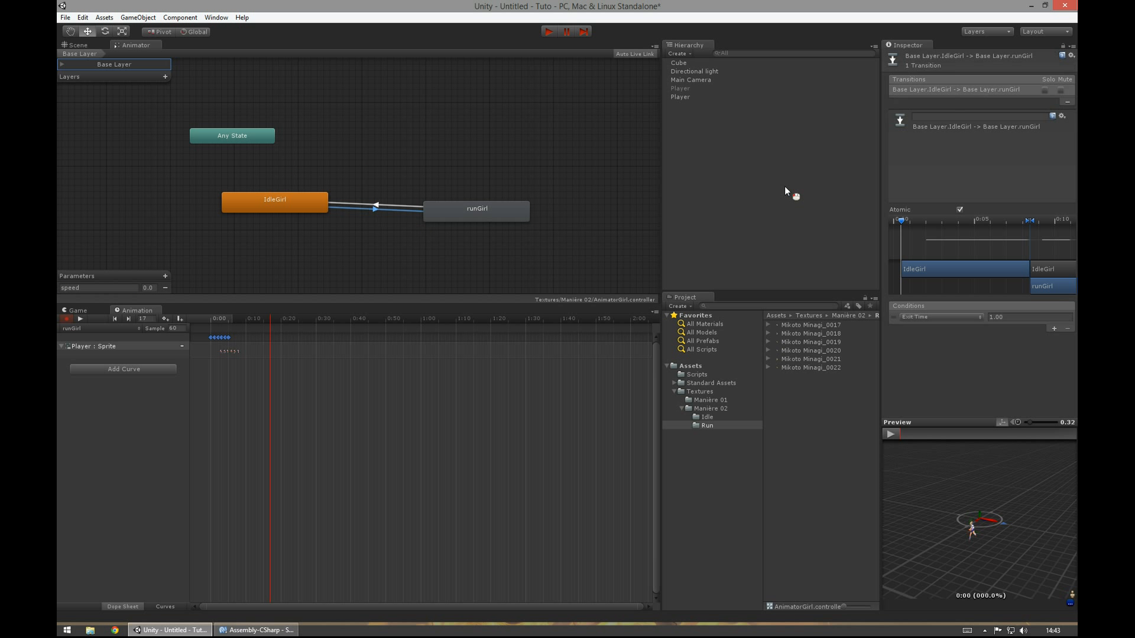
left_click(940, 316)
left_click(922, 324)
left_click(1046, 317)
Set the runGirl to IdleGirl transition condition to speed Less than 0.2.
left_click(387, 208)
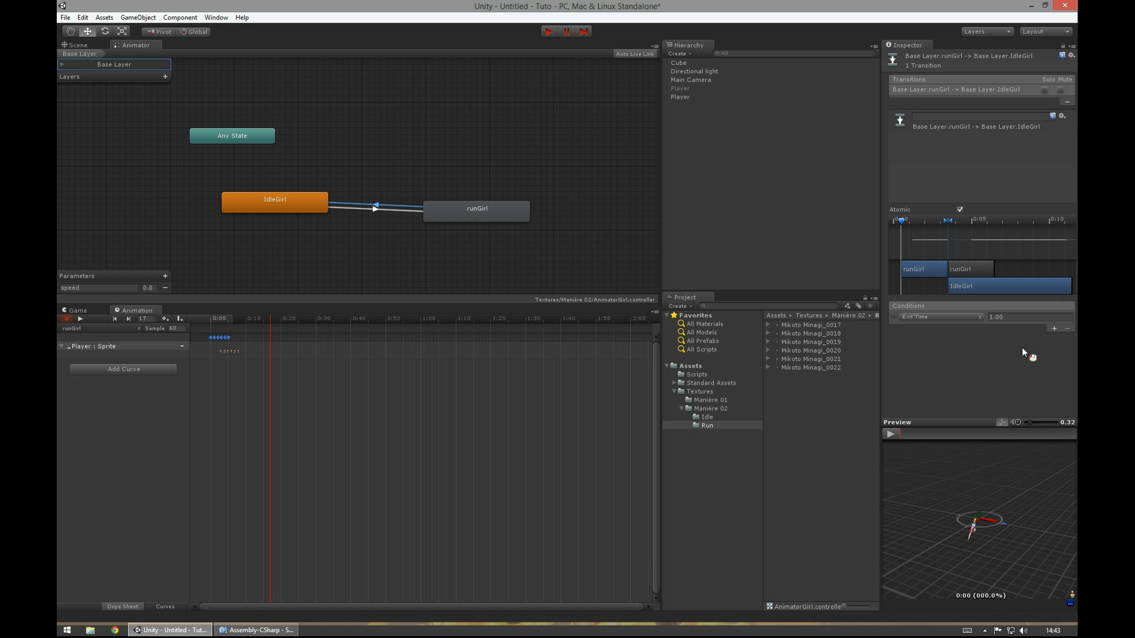
left_click(953, 316)
left_click(939, 327)
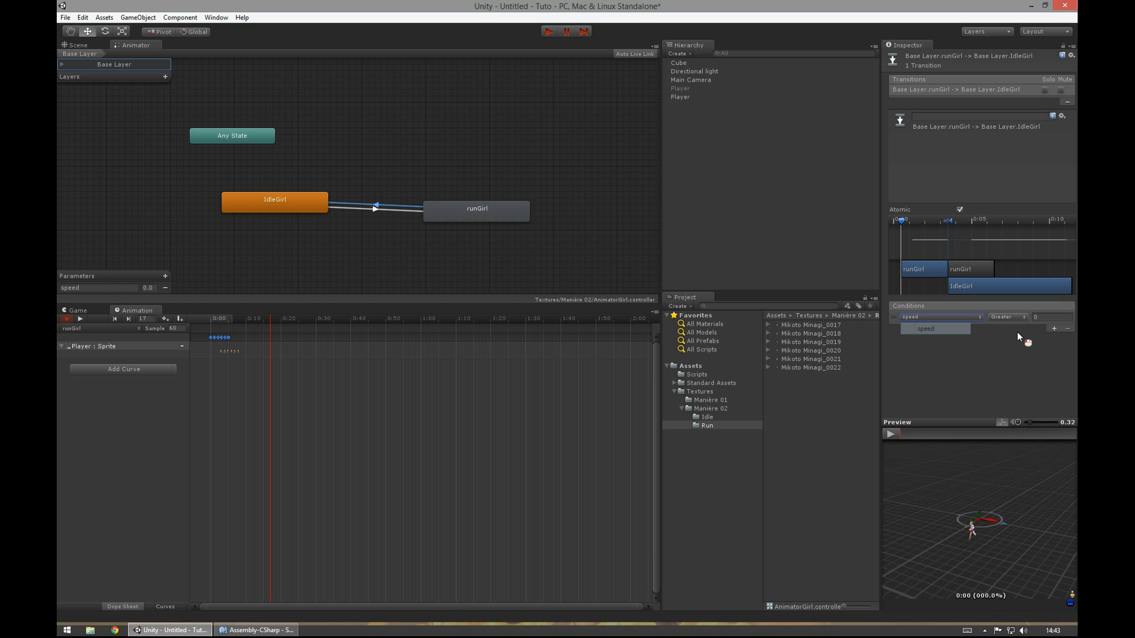
left_click(1044, 317)
type("0.2")
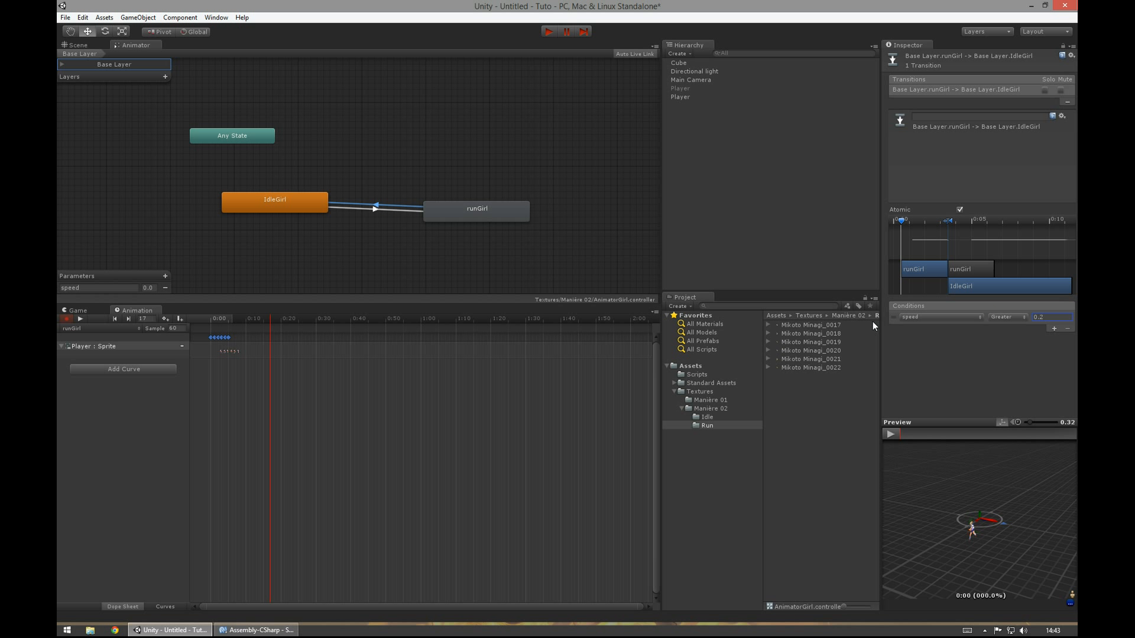
left_click(993, 319)
left_click(1006, 340)
Run the game with the active Player selected and set the Speed of the IdleGirl and runGirl states to 0.4.
left_click(679, 97)
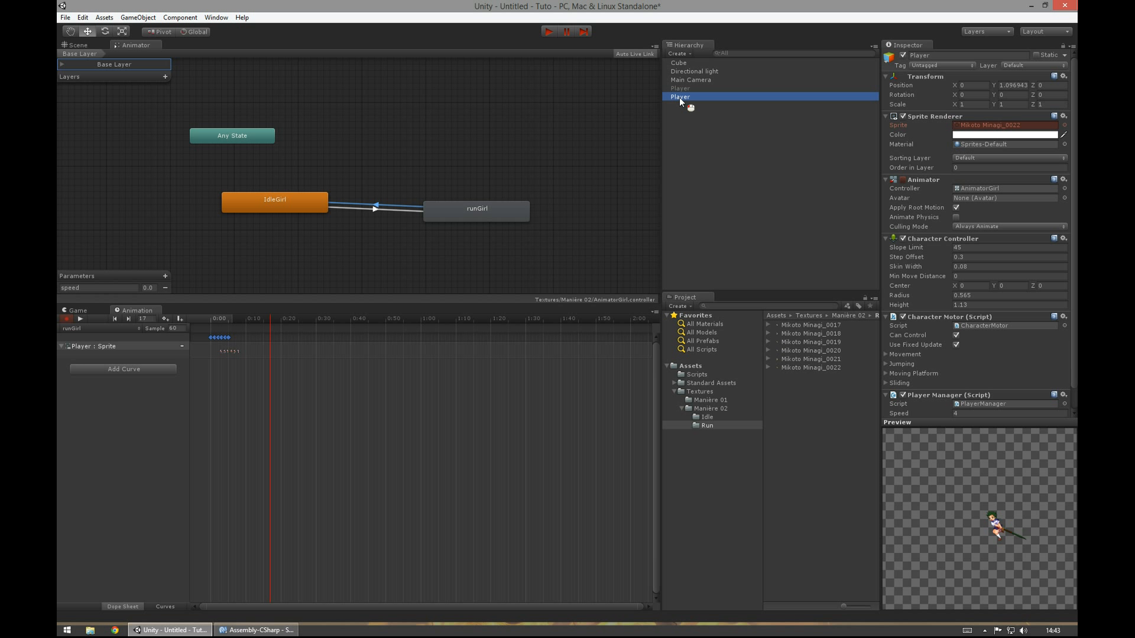
left_click(549, 32)
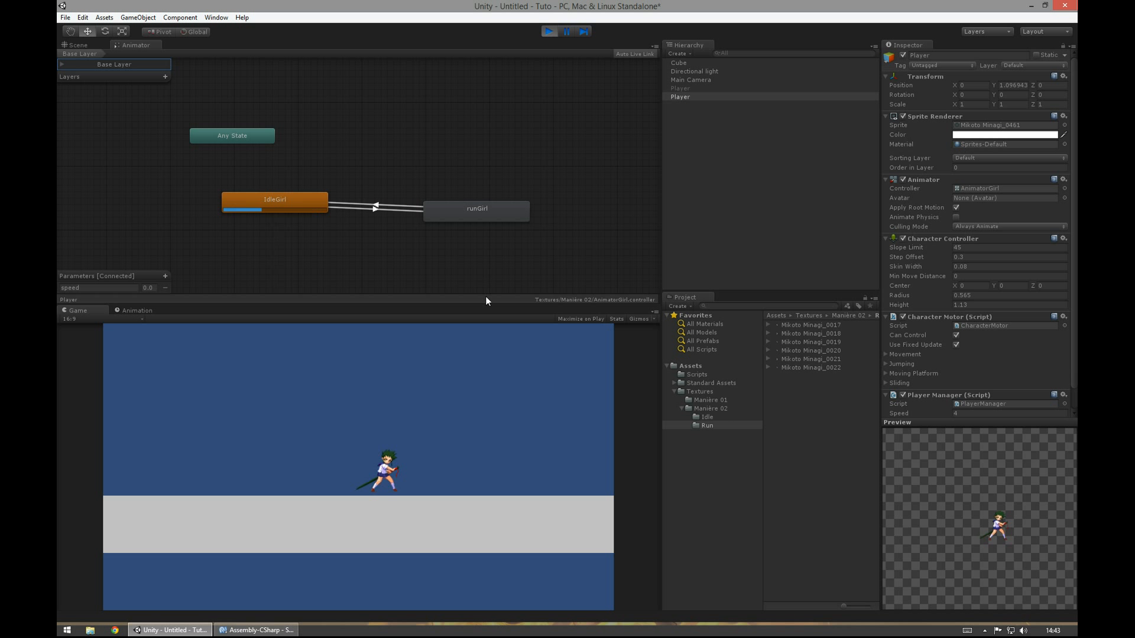
left_click(321, 201)
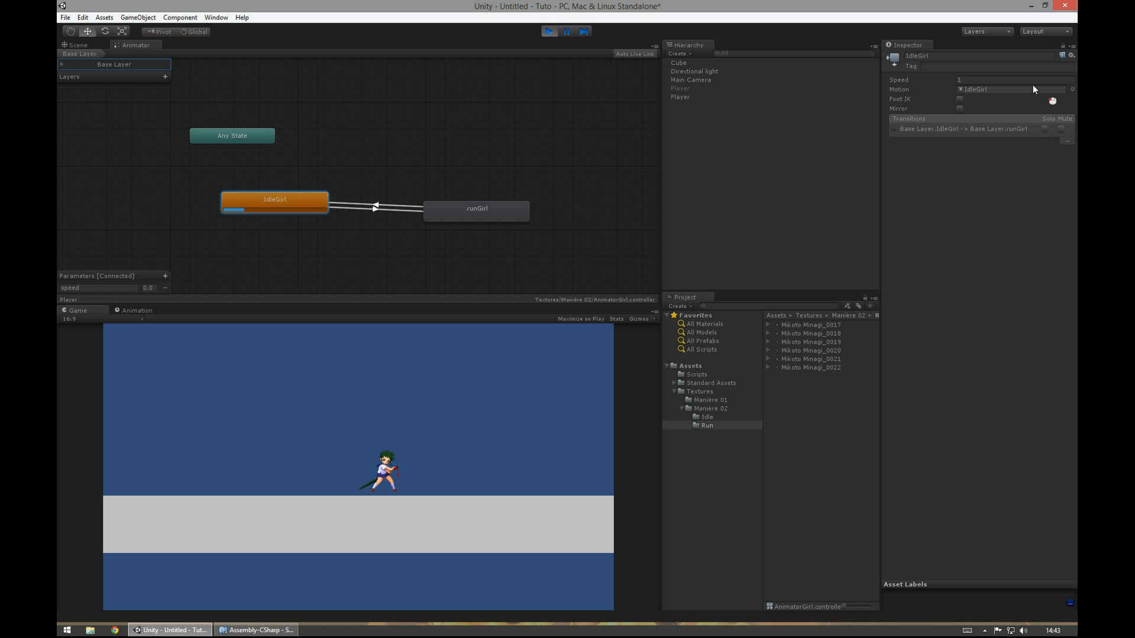
left_click(991, 78)
type(".4")
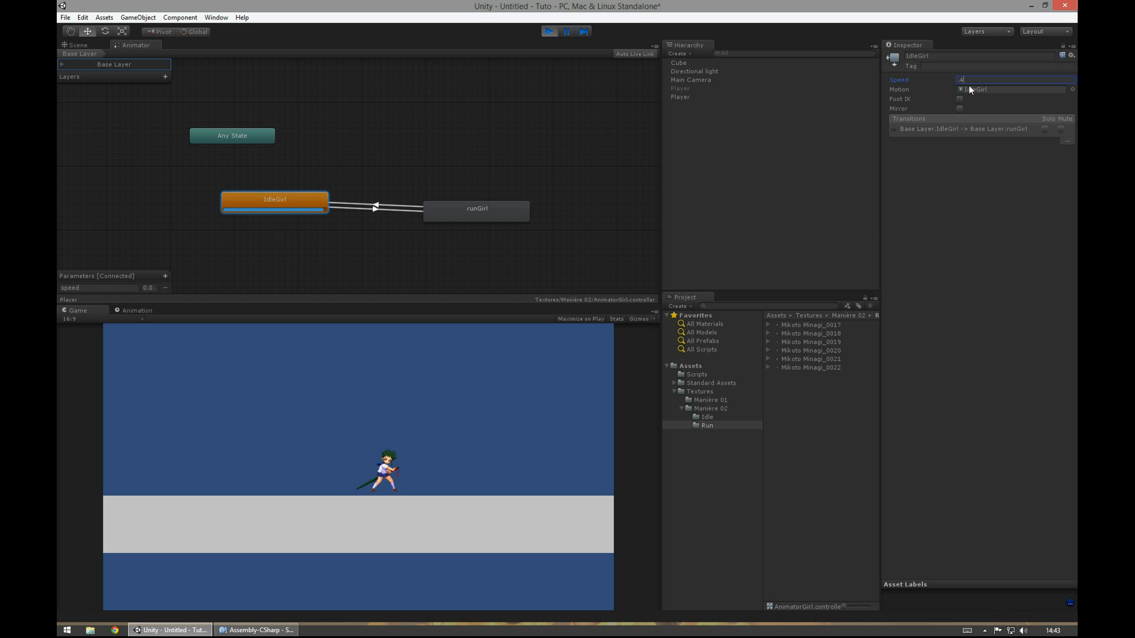
left_click(480, 216)
left_click(972, 80)
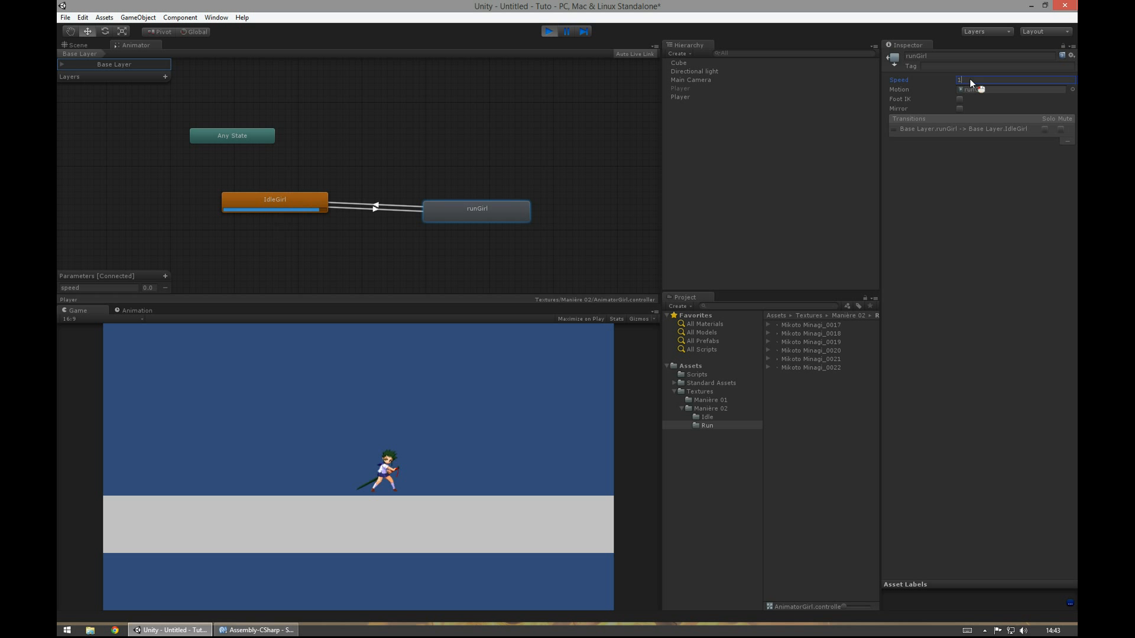
type(".4")
key("Return")
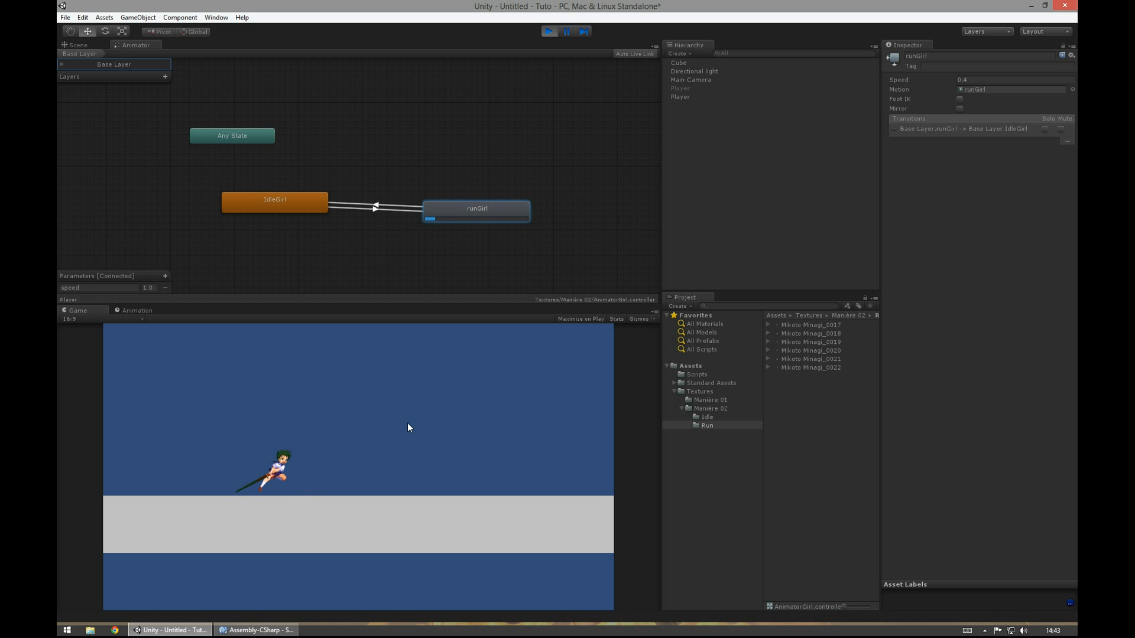
Test the idle and run animations by moving the player back and forth in both directions, and stop the game.
key("Right")
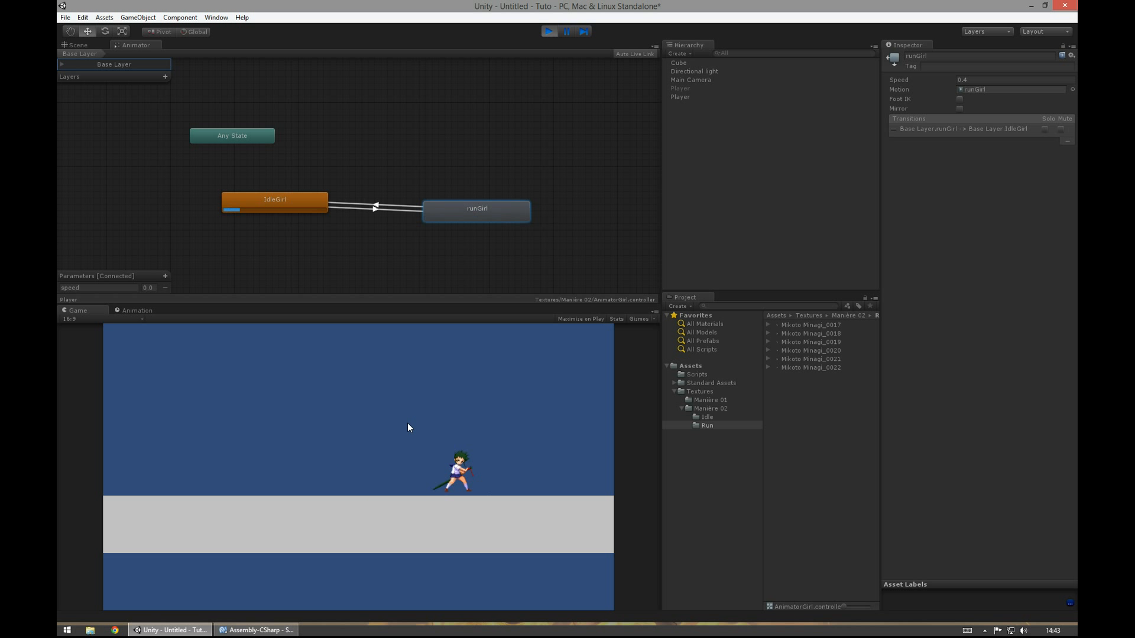
key("Left")
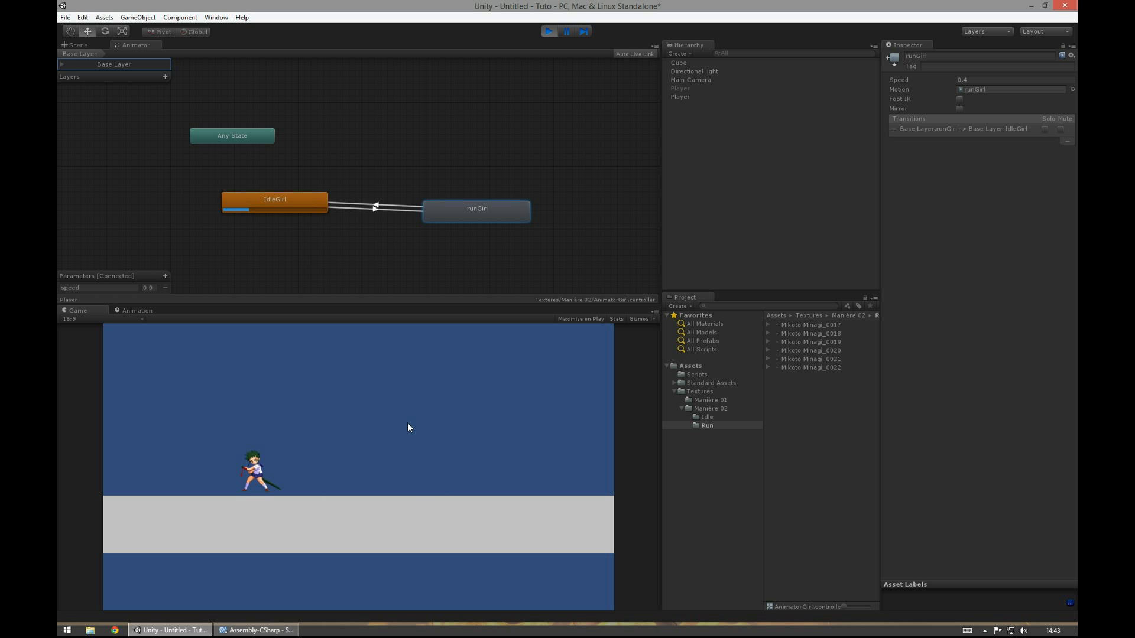
key("Right")
key("Right")
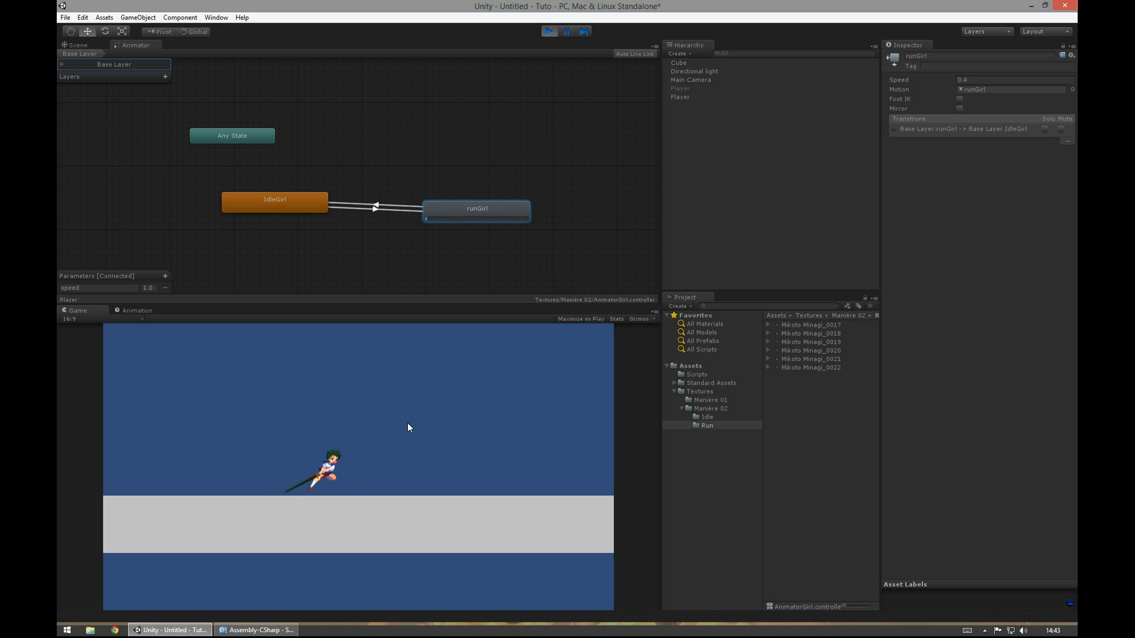
key("Left")
key("Right")
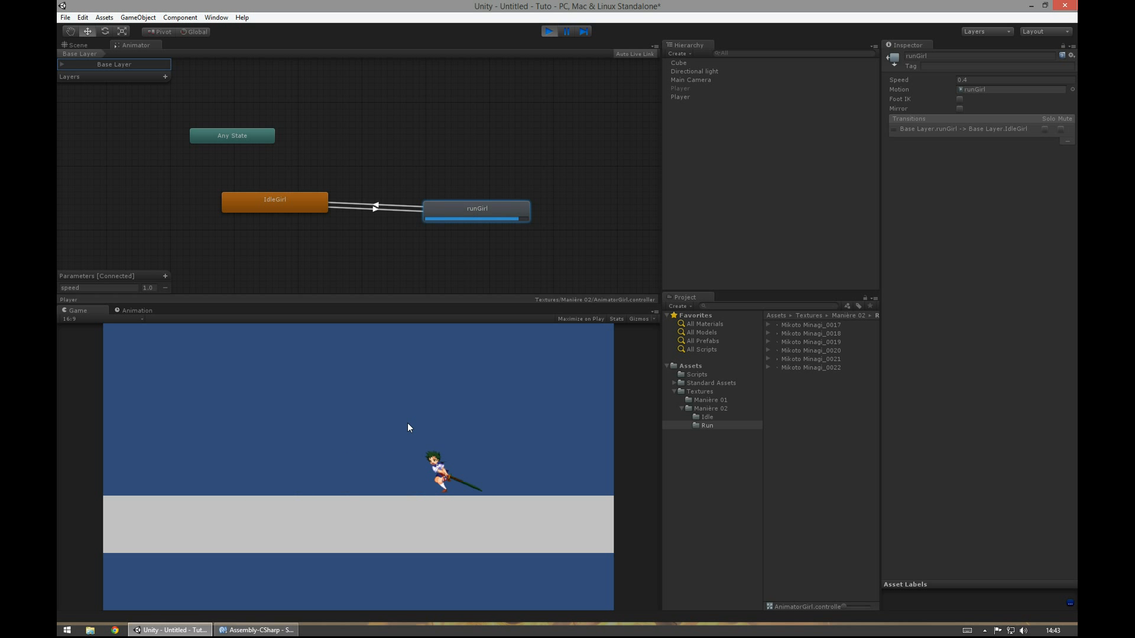
key("Left")
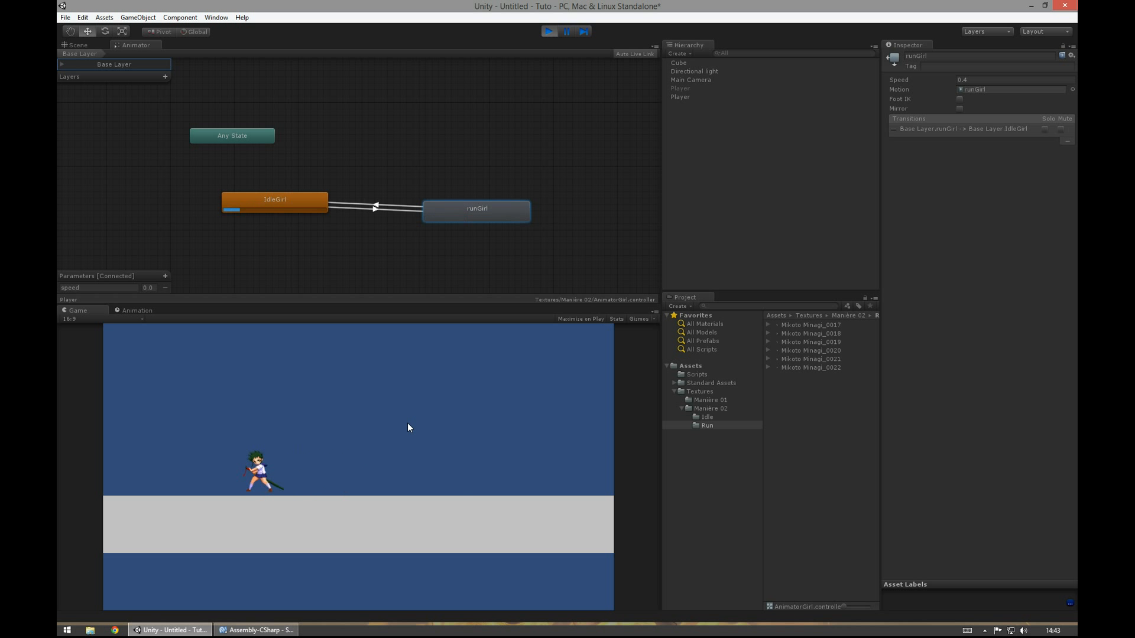
key("Right")
key("Left")
key("Right")
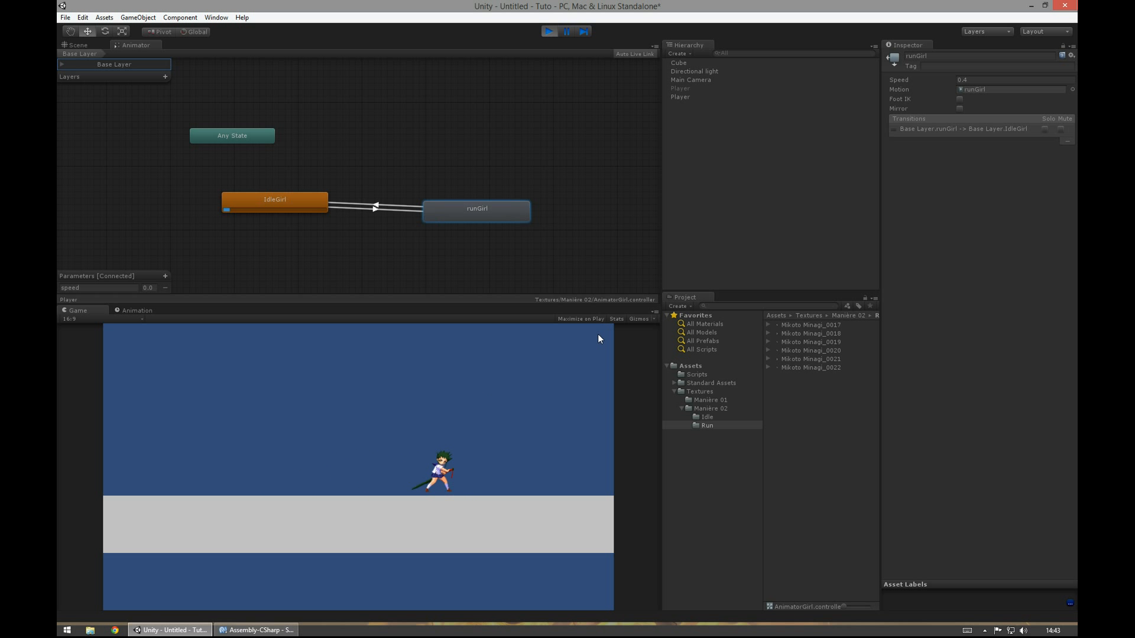
left_click(549, 31)
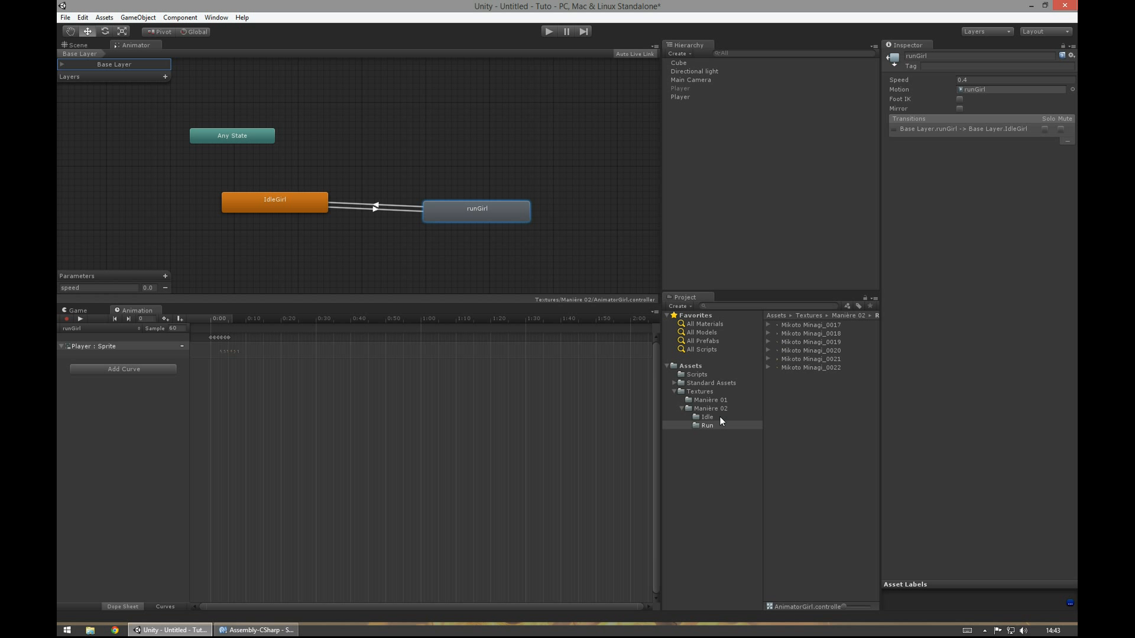
Examine the individual sprite images in the Run and Idle folders, stepping through Mikoto Minagi_0460 to Mikoto Minagi_0469.
left_click(804, 325)
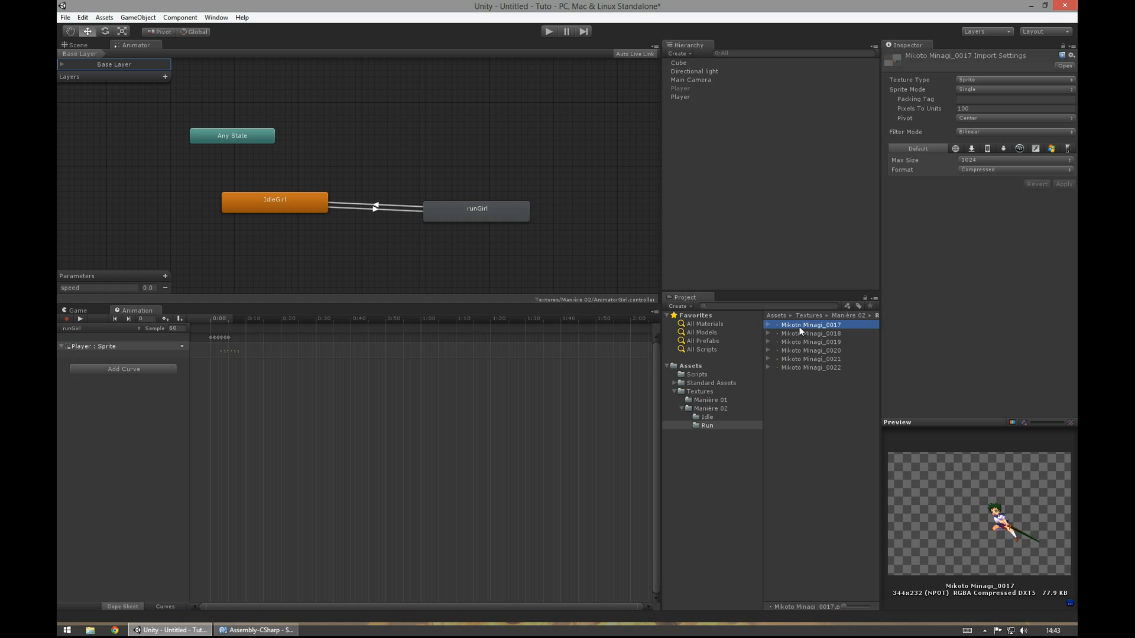
left_click(707, 418)
left_click(792, 350)
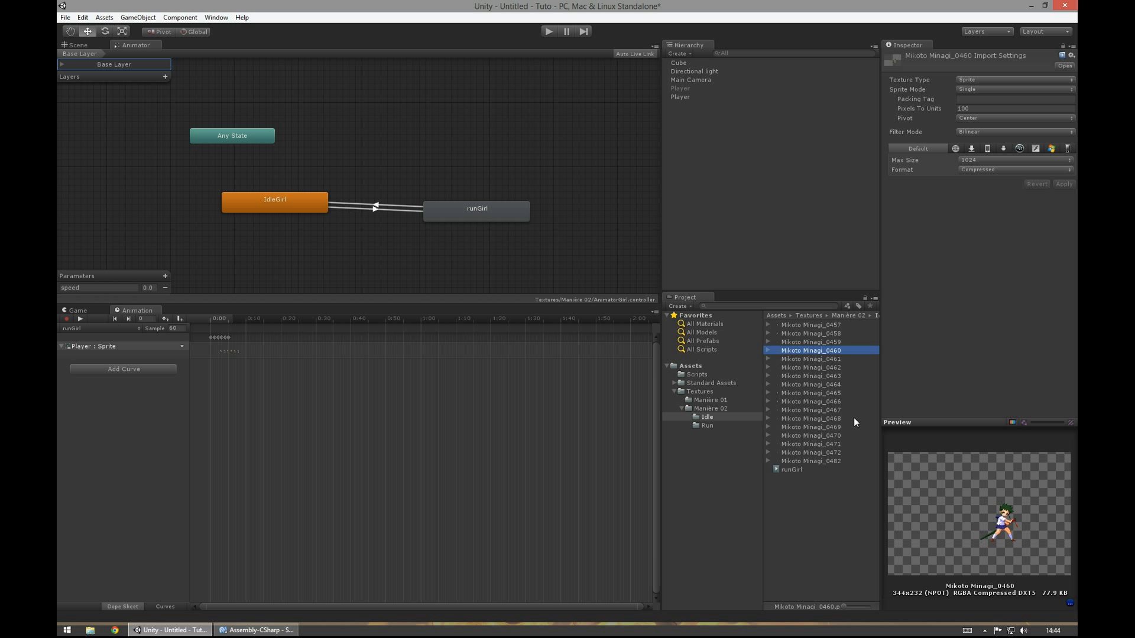
key("Down")
key("Down")
key("Down")
key("Down")
key("Down")
key("Down")
key("Down")
key("Down")
key("Down")
left_click(703, 426)
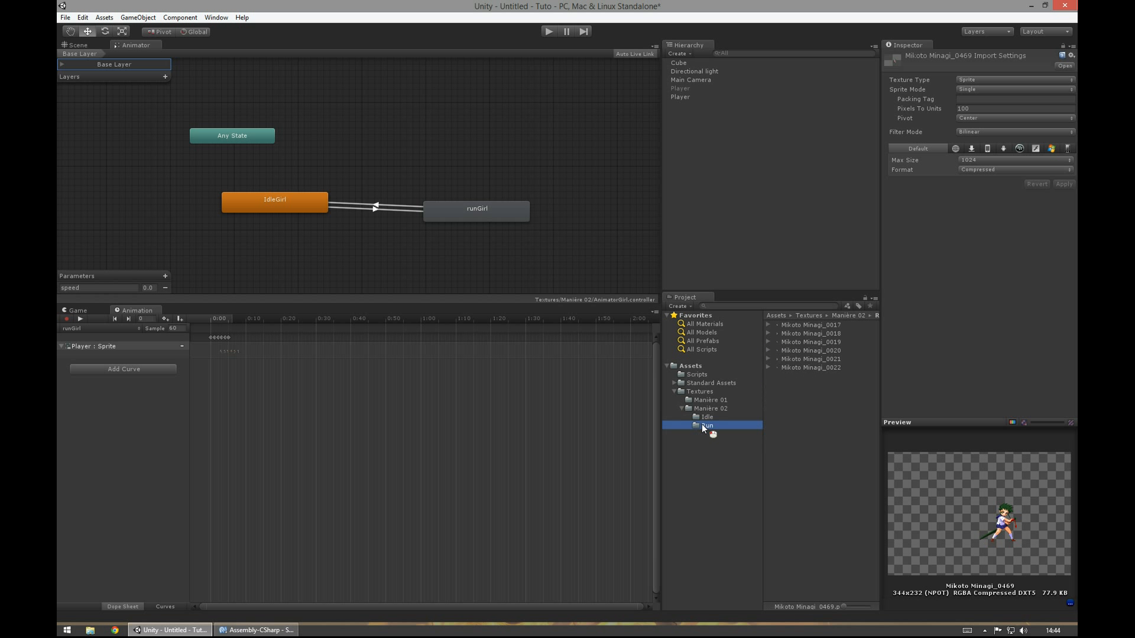
left_click(795, 333)
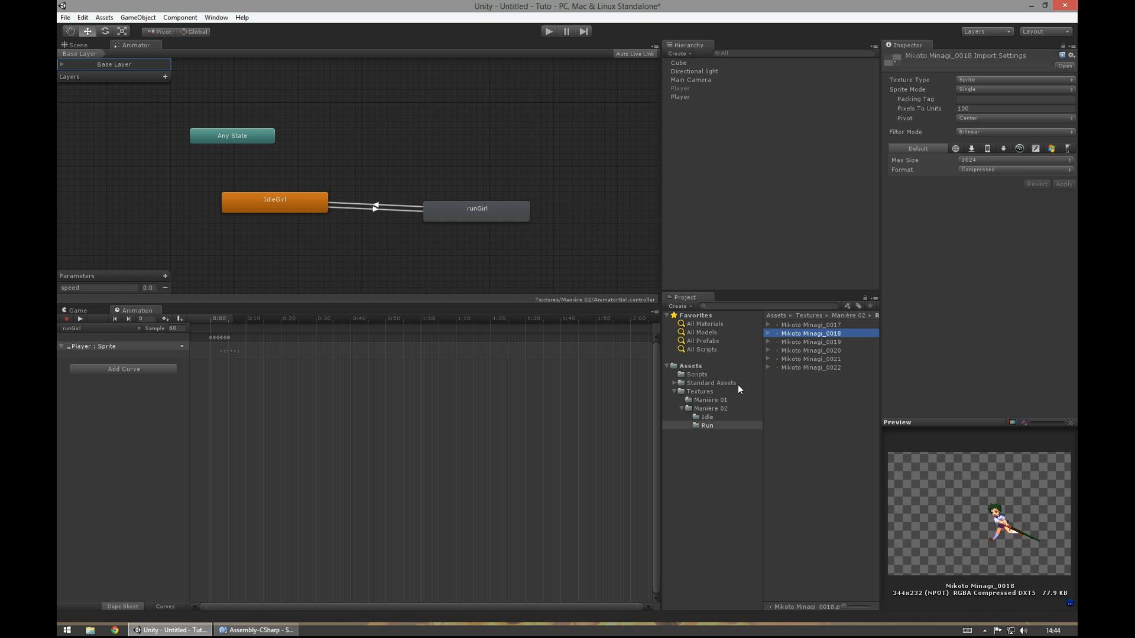
Run the game again, move the player both ways to check the animation switching, and stop the game.
left_click(541, 30)
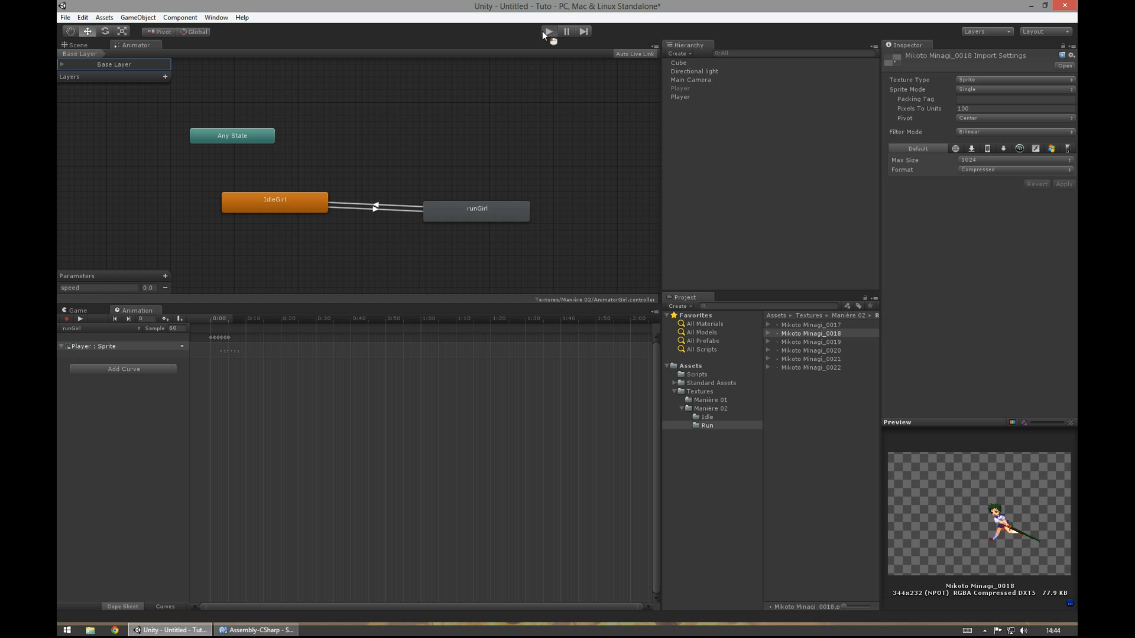
key("Left")
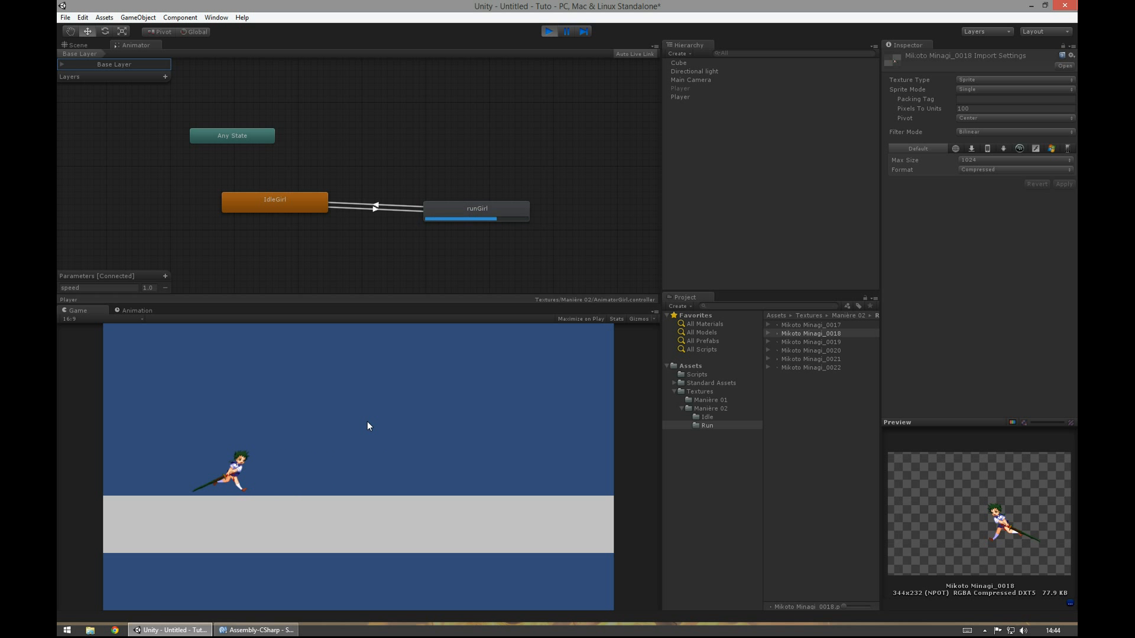
key("Right")
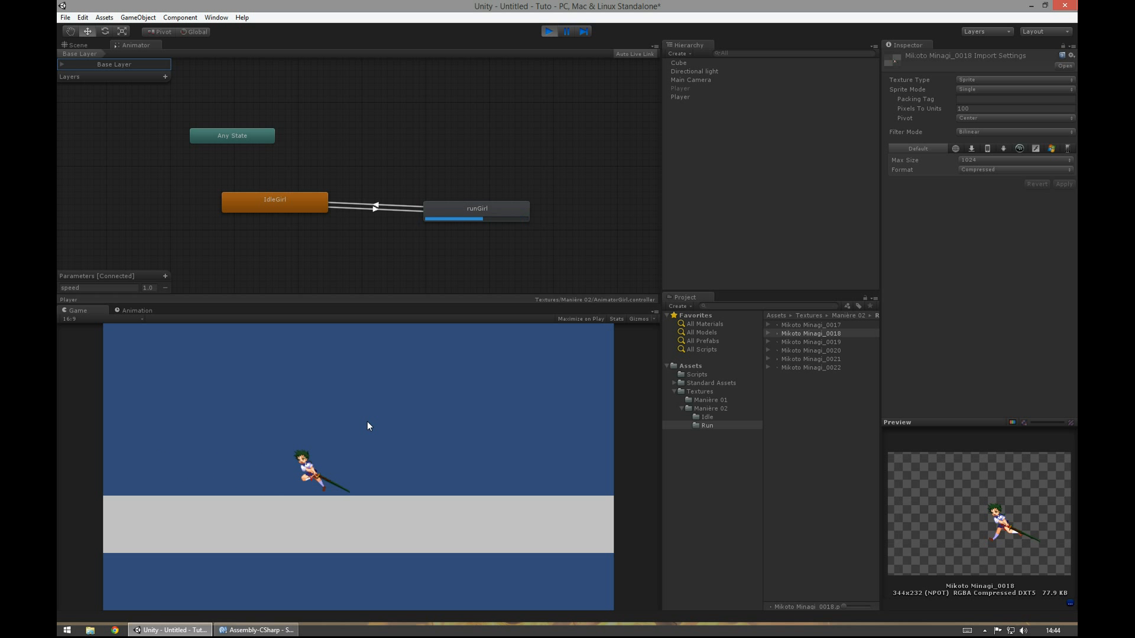
key("Left")
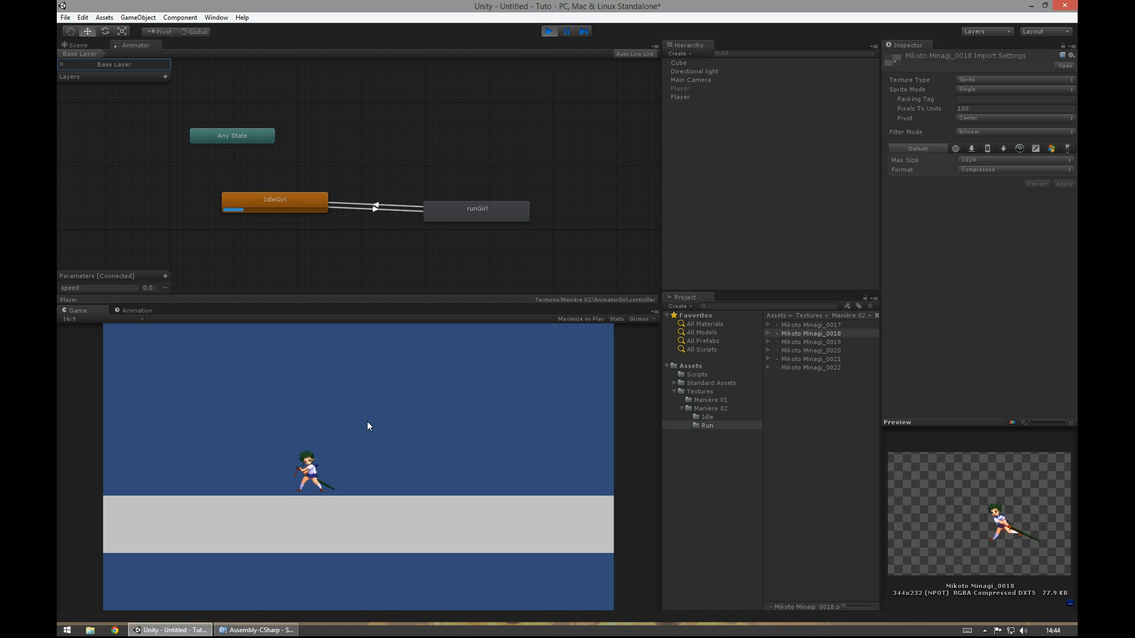
key("Right")
left_click(550, 31)
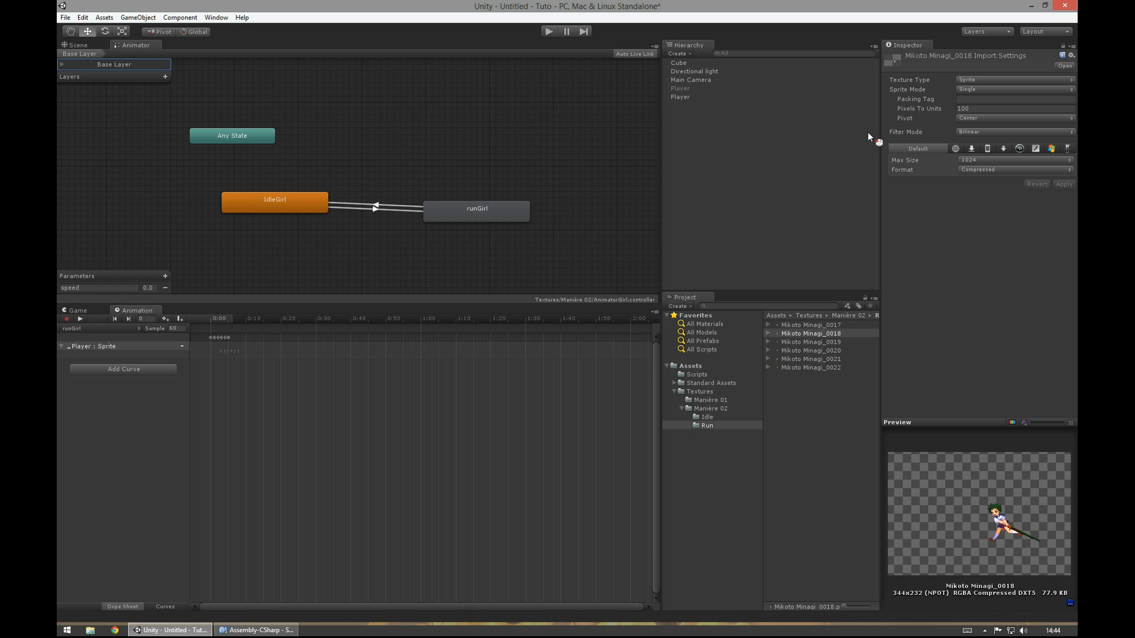
Open the PlayerManager script attached to the active Player at the localScale line for rightward movement.
left_click(697, 97)
scroll(994, 410, "down", 1)
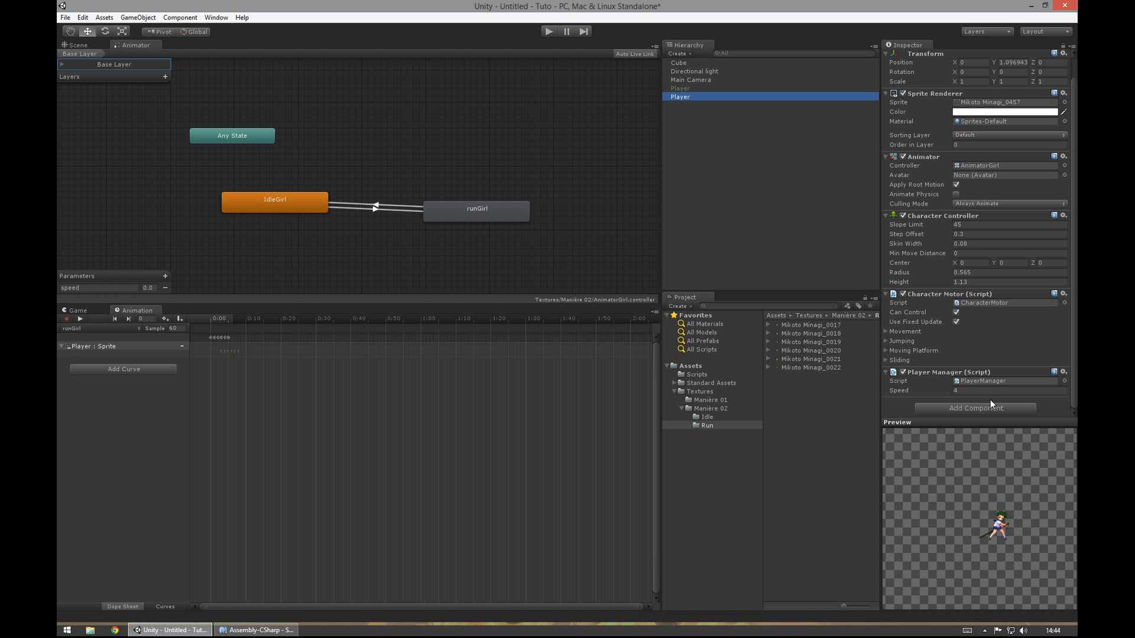
double_click(970, 382)
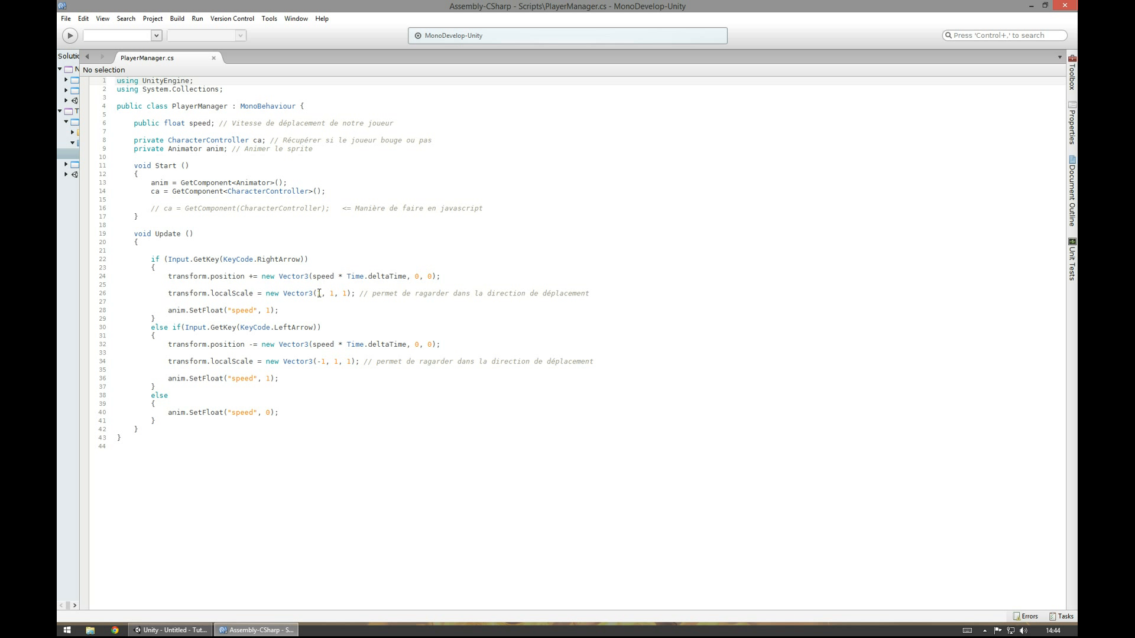
left_click(319, 294)
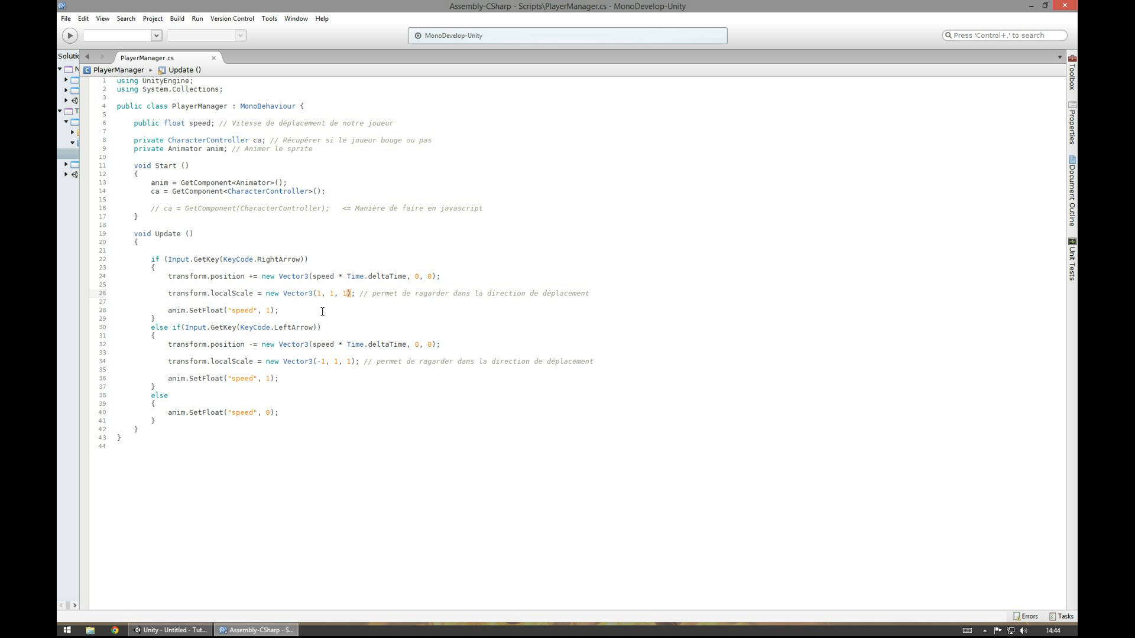
Switch to Unity and compare the facing direction of Mikoto Minagi_0021 in the Run folder with Mikoto Minagi_0463 in Idle.
left_click(171, 630)
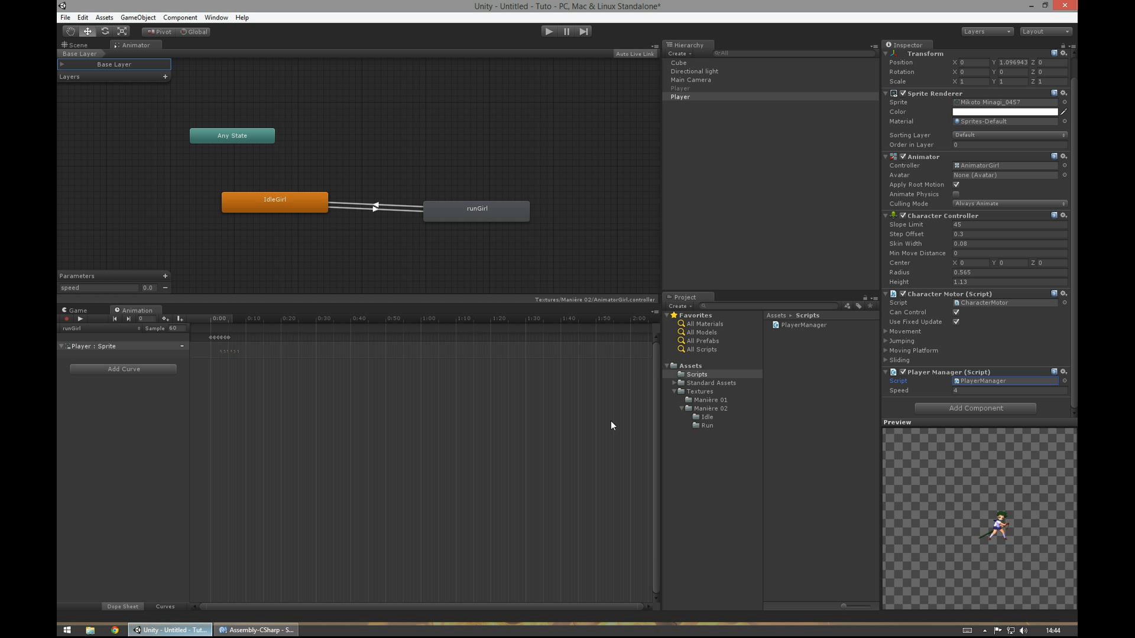
left_click(710, 421)
left_click(792, 360)
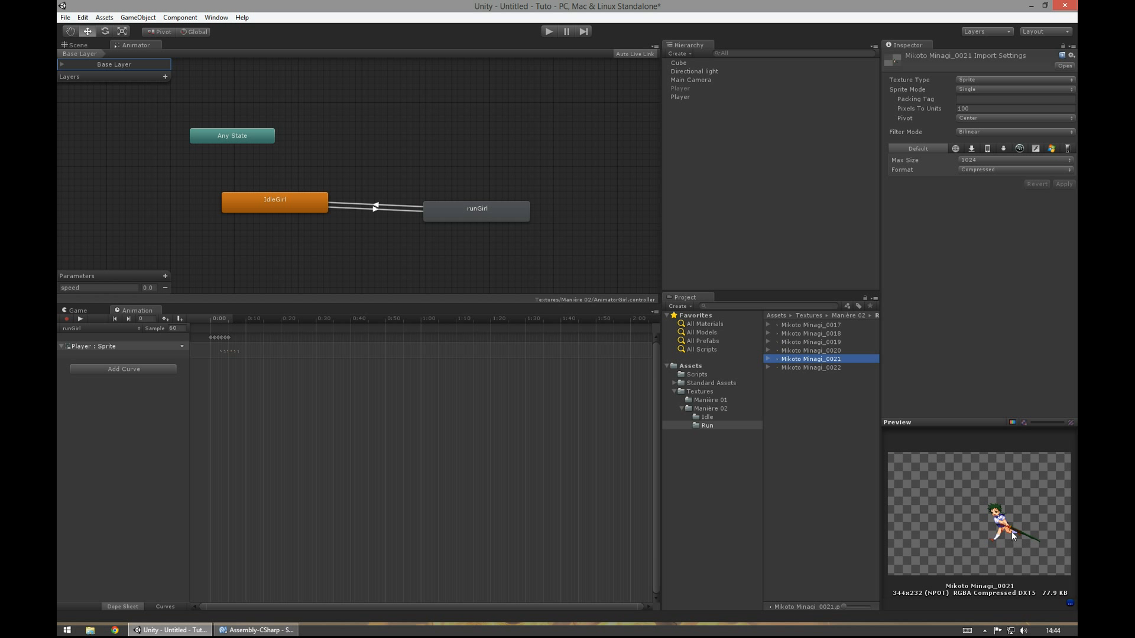
left_click(712, 416)
left_click(790, 377)
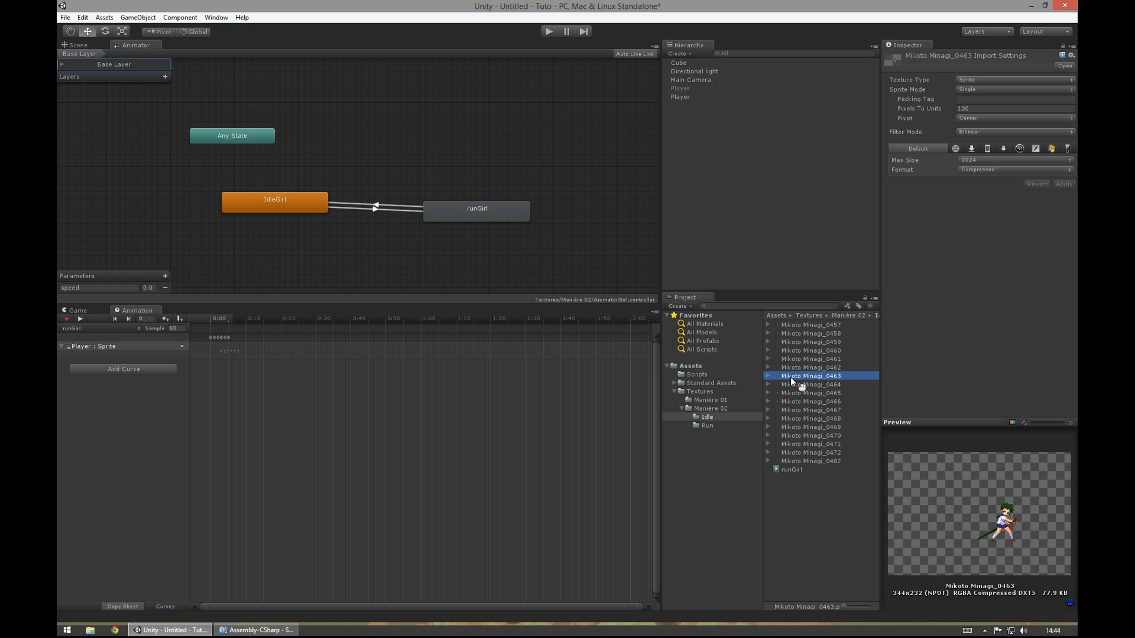
In the PlayerManager script, set localScale to (-1, 1, 1) for RightArrow and (1, 1, 1) for LeftArrow, and save.
left_click(257, 630)
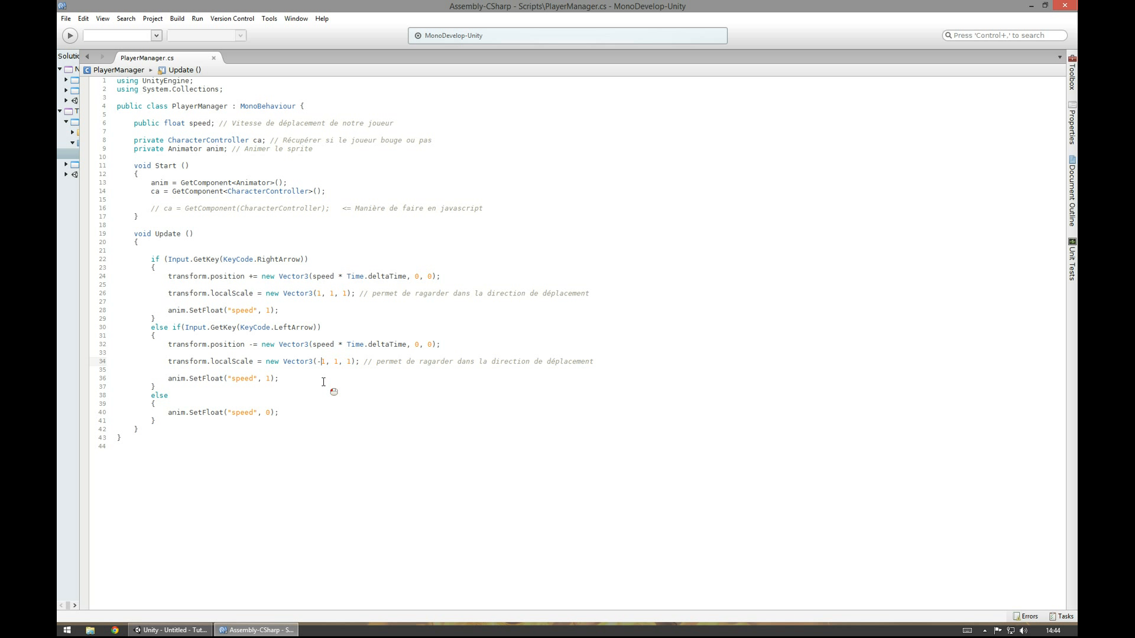
key("BackSpace")
left_click(319, 294)
type("-")
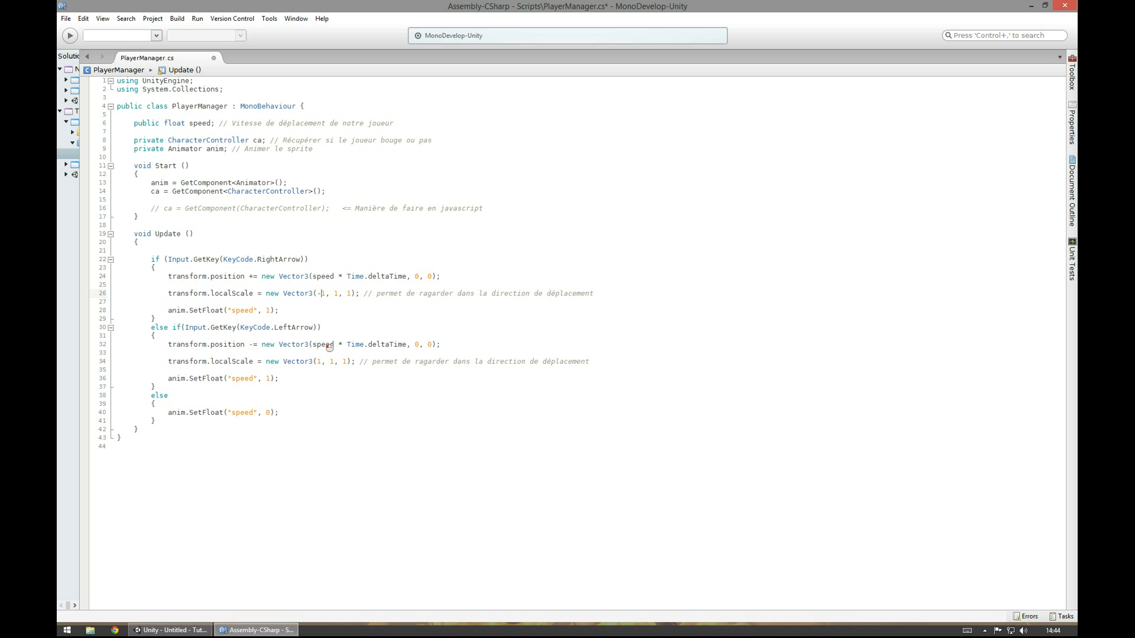
key("ctrl+s")
Return to Unity, run the game and move the player to check its facing direction.
left_click(172, 630)
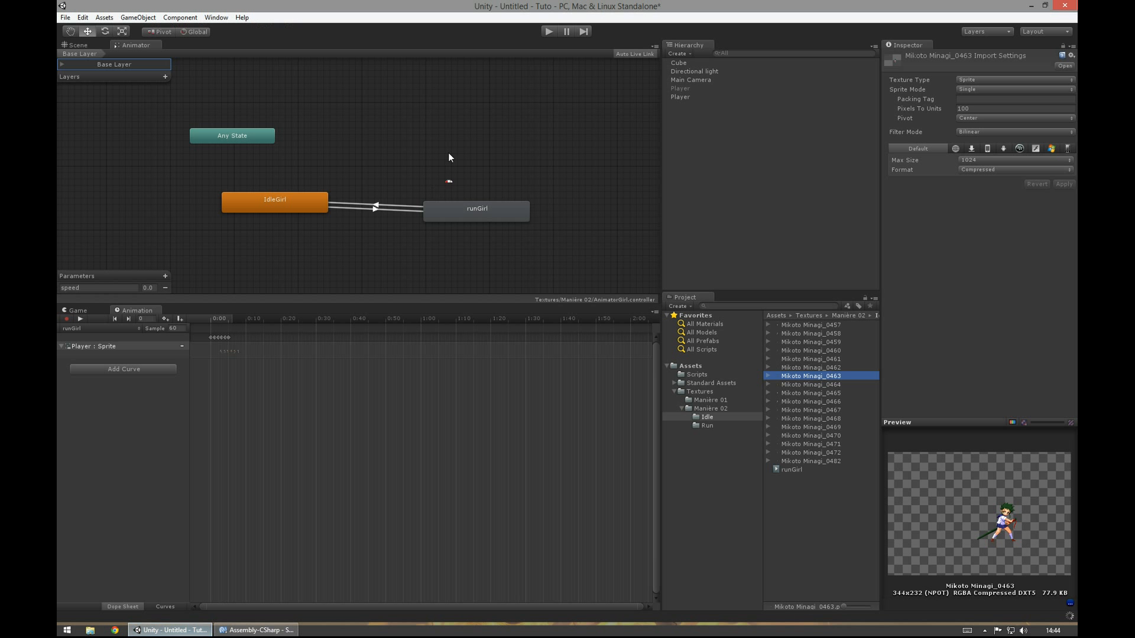
left_click(547, 35)
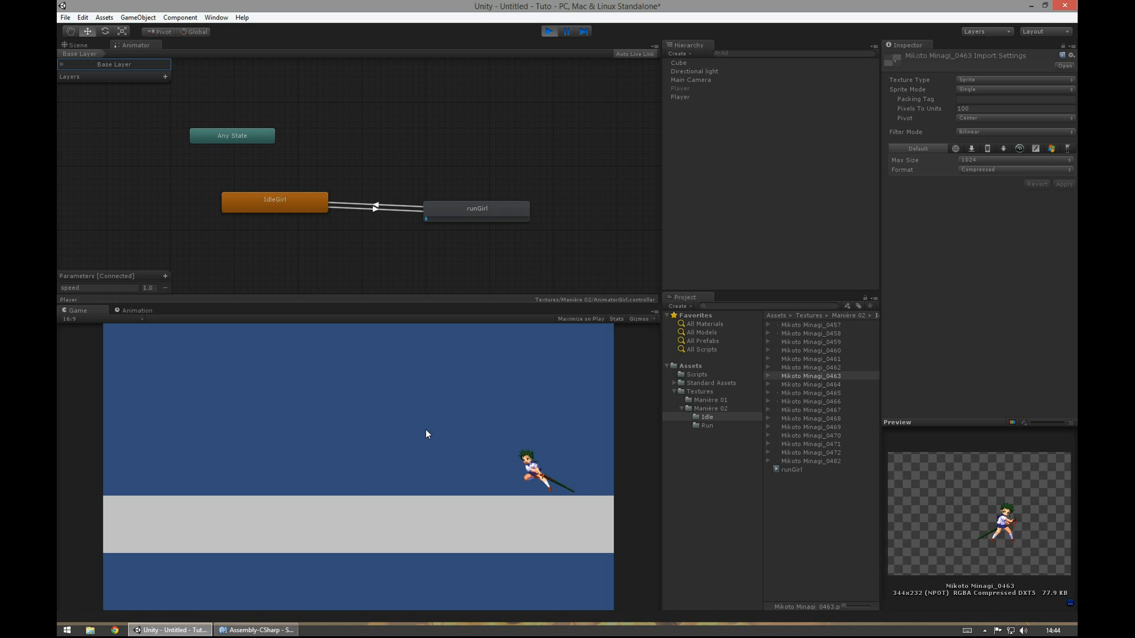
key("Left")
Set the runGirl state's Speed to 0.2 and test the run animation by moving the player both ways.
left_click(503, 214)
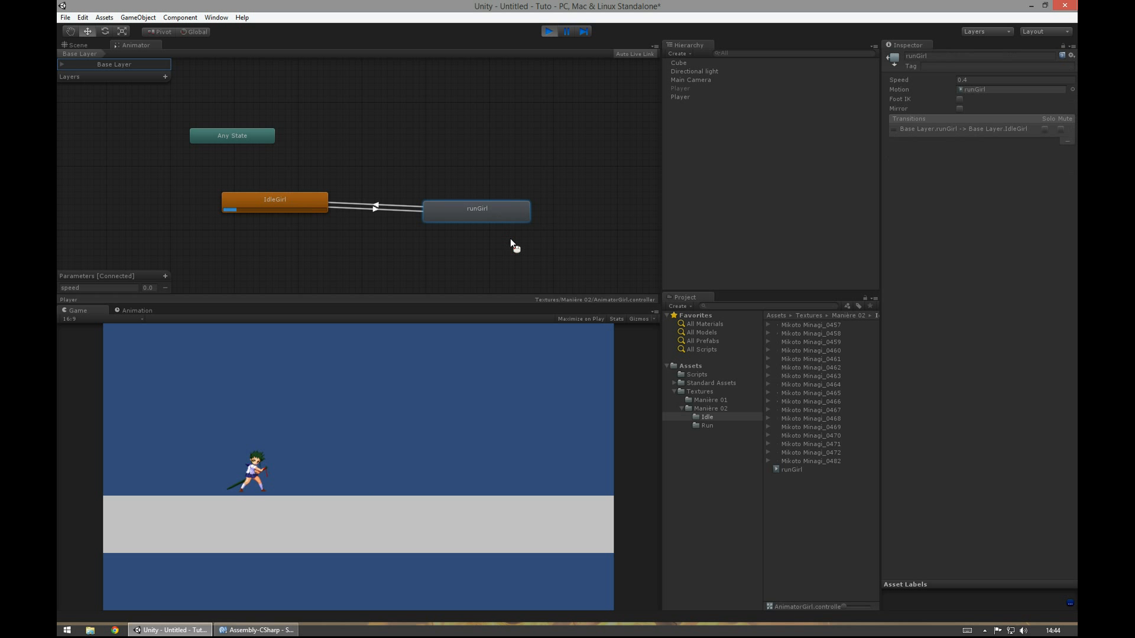
left_click(974, 78)
type("0.2")
left_click(292, 471)
key("Right")
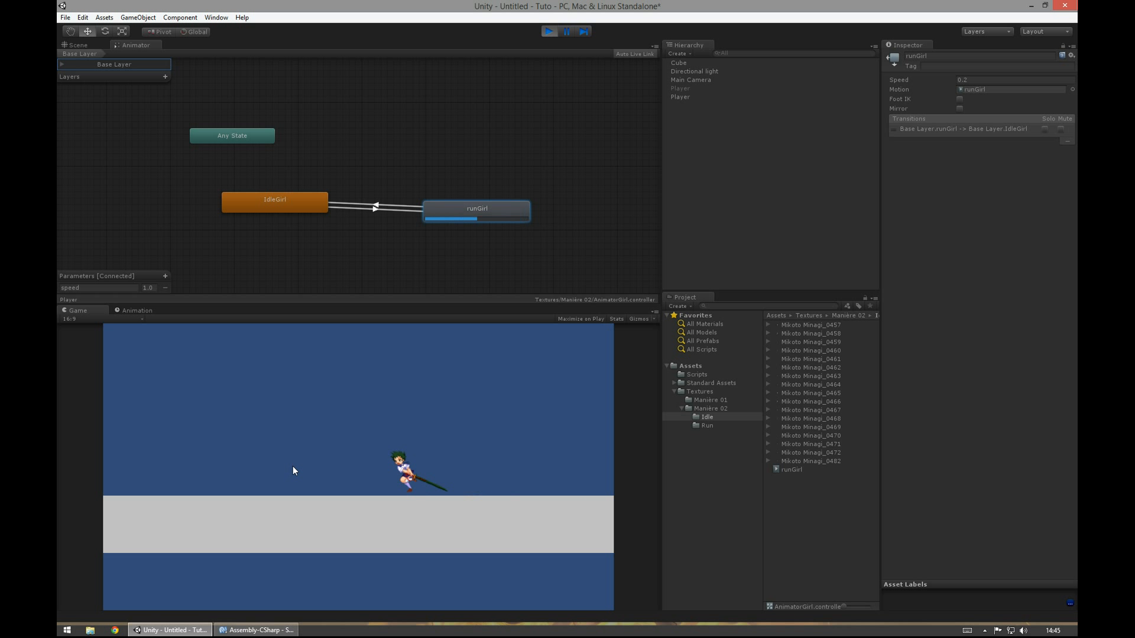
key("Left")
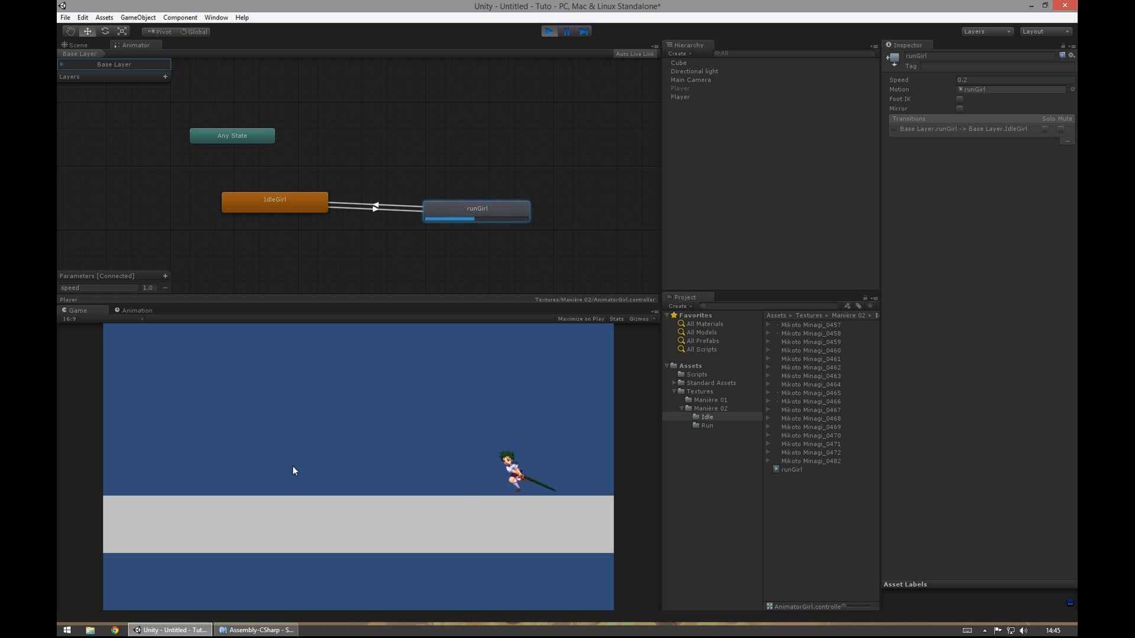
key("Right")
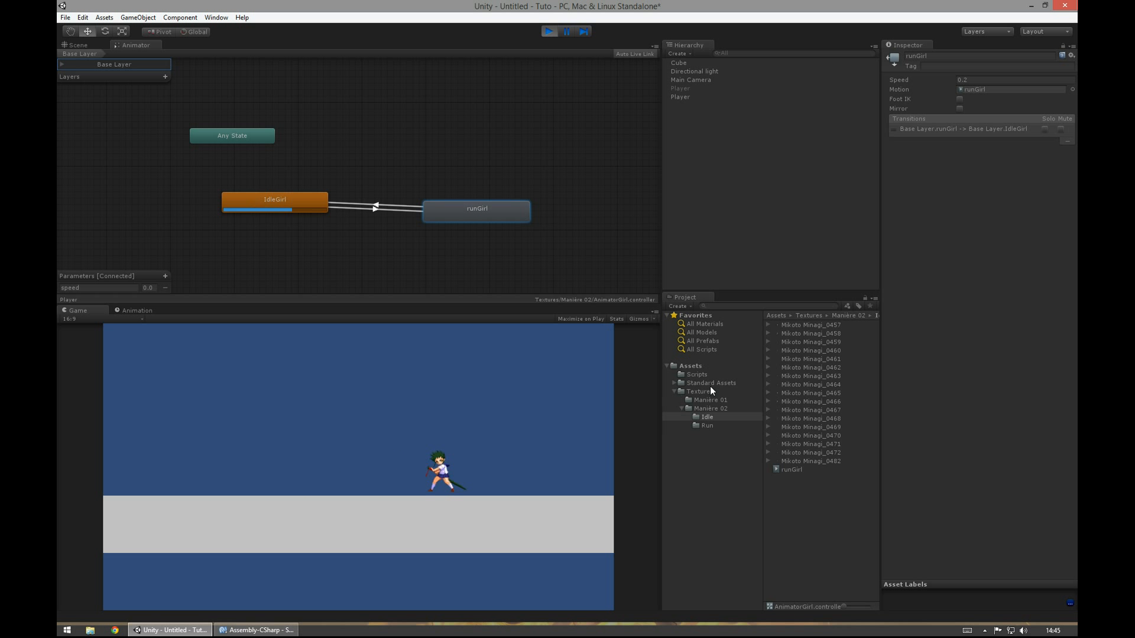
Examine the idle sprite images in the Idle folder one by one, starting from Mikoto Minagi_0457.
left_click(806, 325)
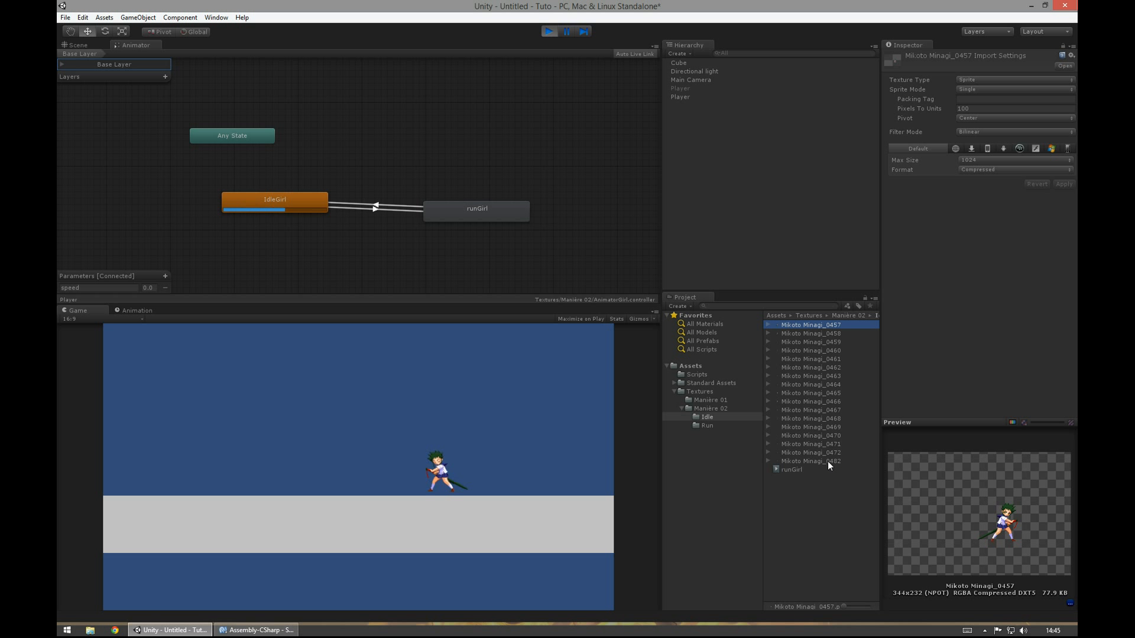
left_click(827, 461, "shift")
left_click(821, 325)
left_click(821, 334)
key("Down")
key("Down")
key("Down")
key("Down")
key("Down")
key("Down")
key("Down")
key("Down")
key("Down")
key("Down")
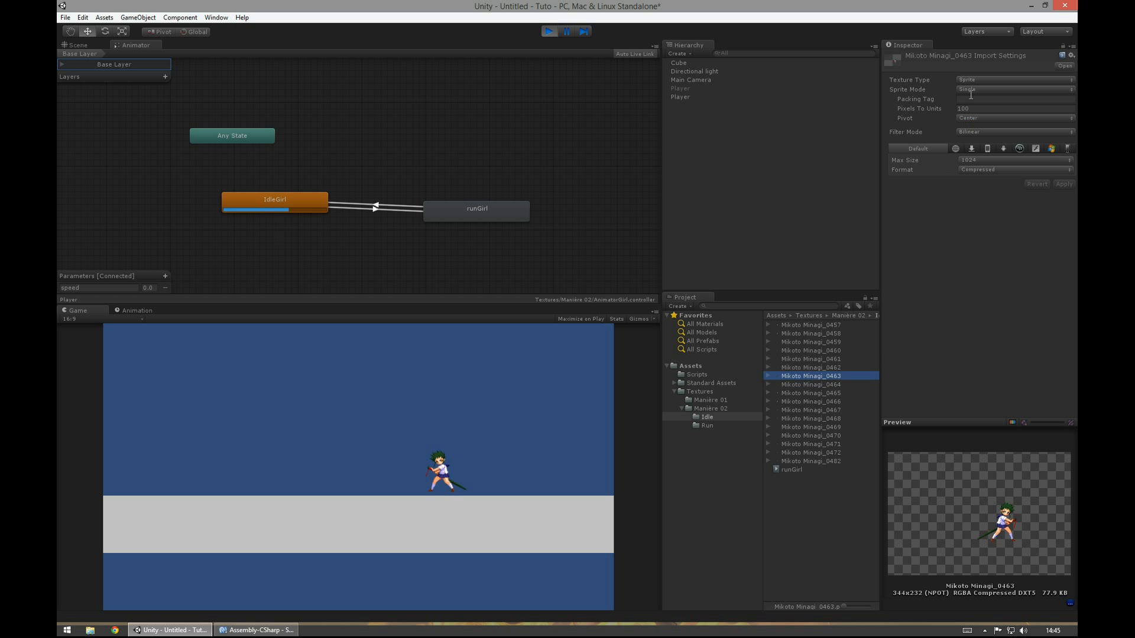
key("Up")
key("Up")
key("Up")
key("Up")
key("Up")
key("Up")
key("Up")
key("Up")
key("Up")
key("Up")
key("Up")
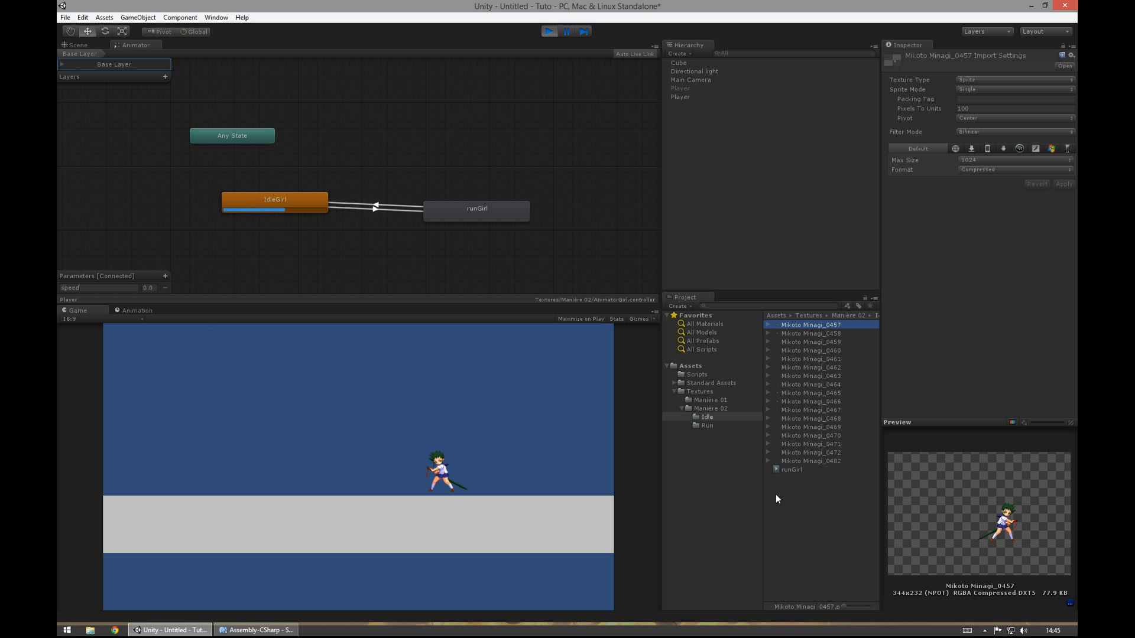
Expand the Foxrun sprite sheet in the Manière 01 folder and examine its sliced sprites for comparison.
left_click(705, 400)
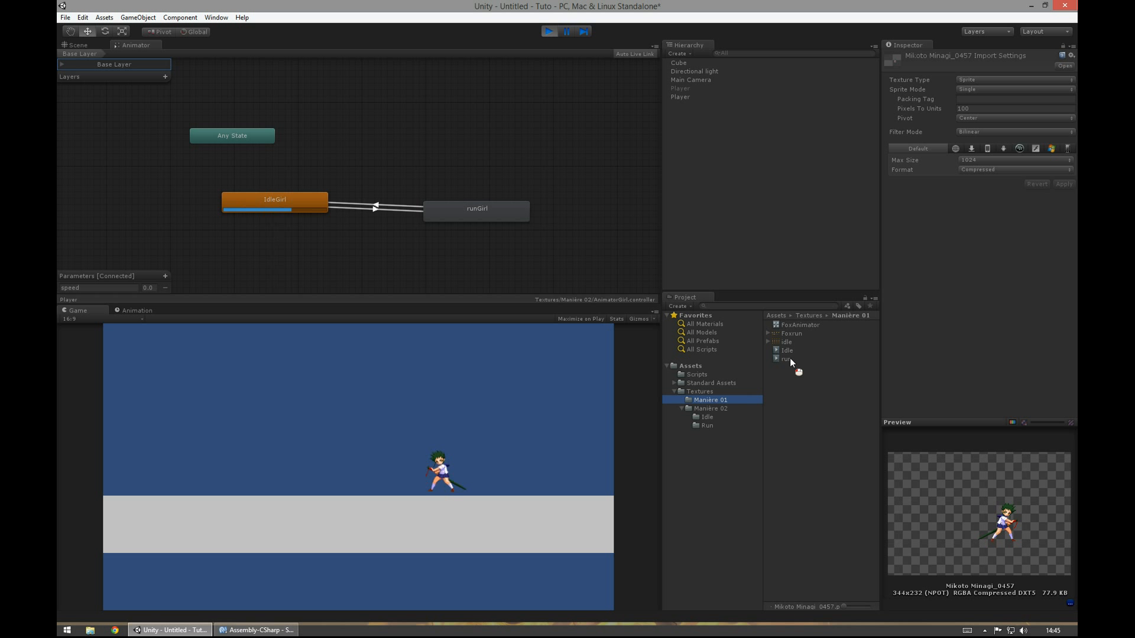
left_click(789, 334)
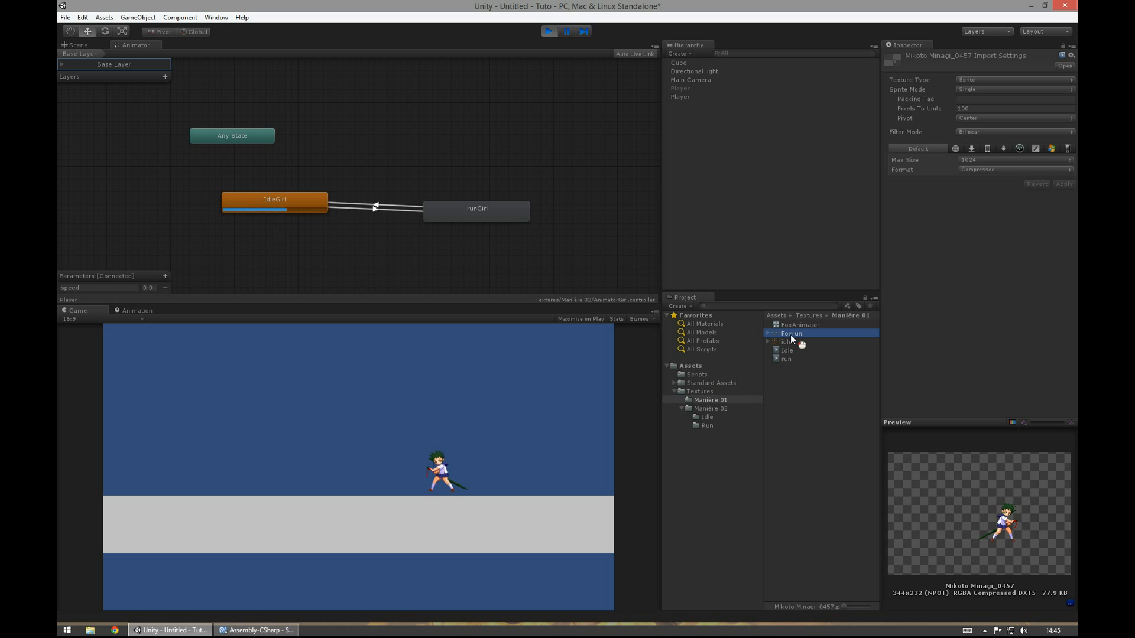
left_click(767, 333)
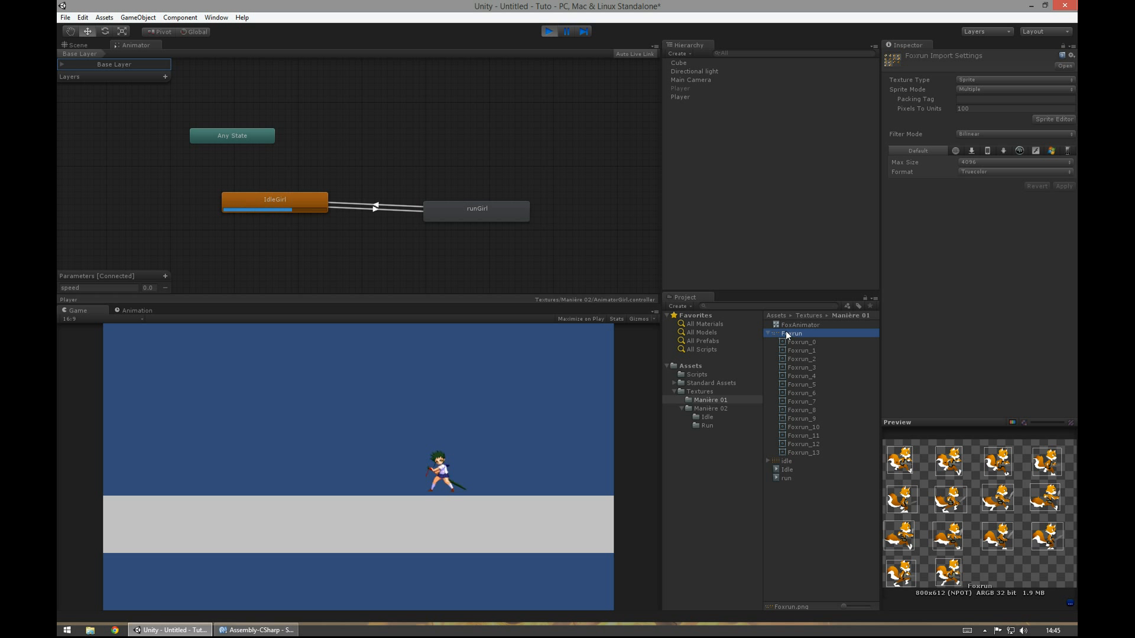
mouse_move(786, 333)
left_mouse_down()
mouse_move(711, 411)
mouse_move(787, 365)
mouse_move(790, 328)
mouse_move(803, 336)
mouse_move(771, 322)
left_mouse_up()
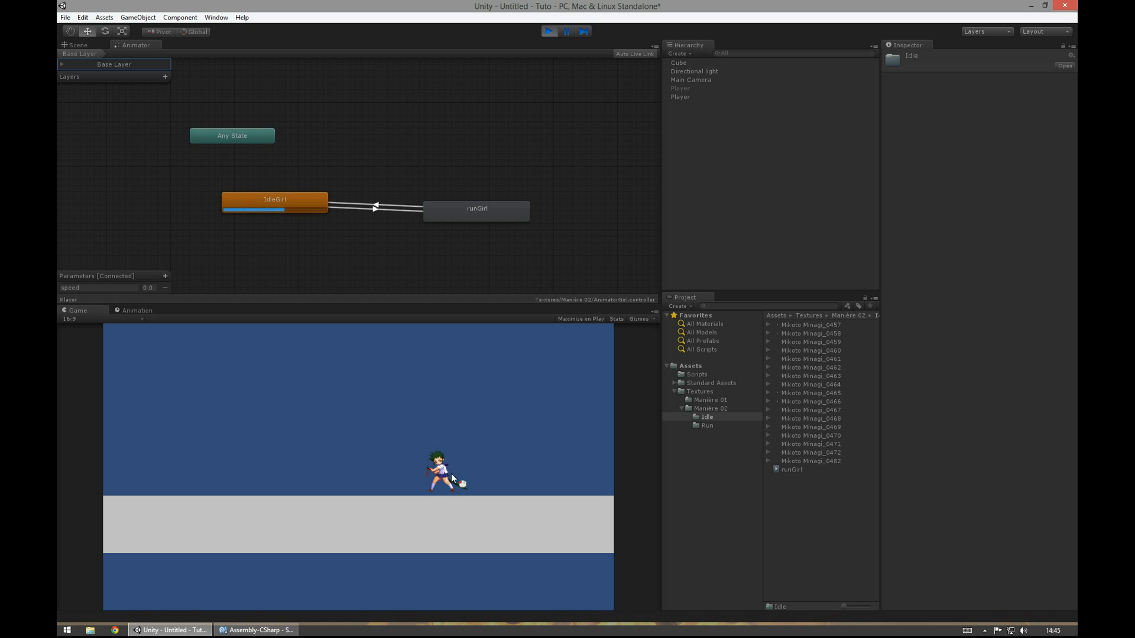
Move the player in the running game, and set the IdleGirl state's Speed to 0.2.
key("Left")
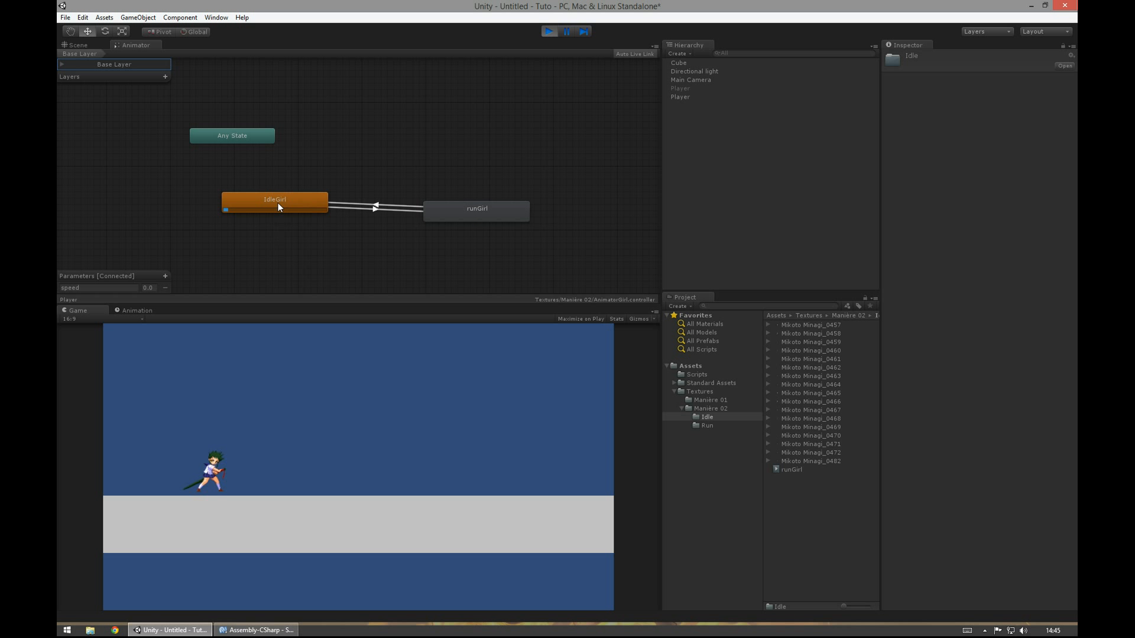
left_click(278, 203)
left_click(987, 80)
type("0.4")
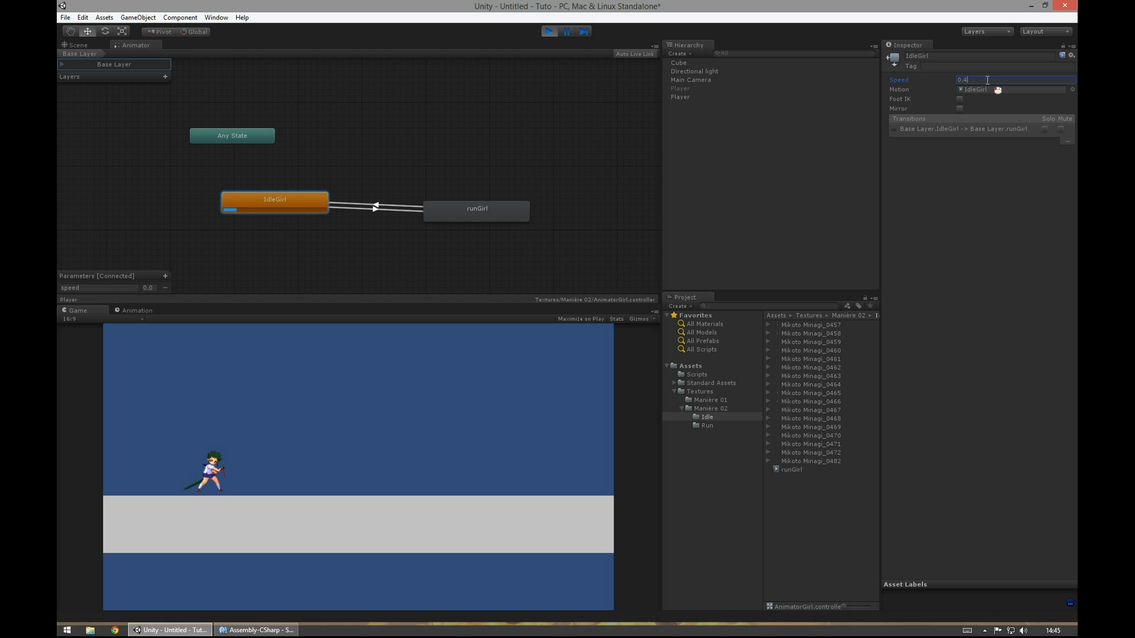
key("BackSpace")
type("2")
left_click(532, 393)
Test the slower idle and run animations by moving the player back and forth, and stop the game.
key("Right")
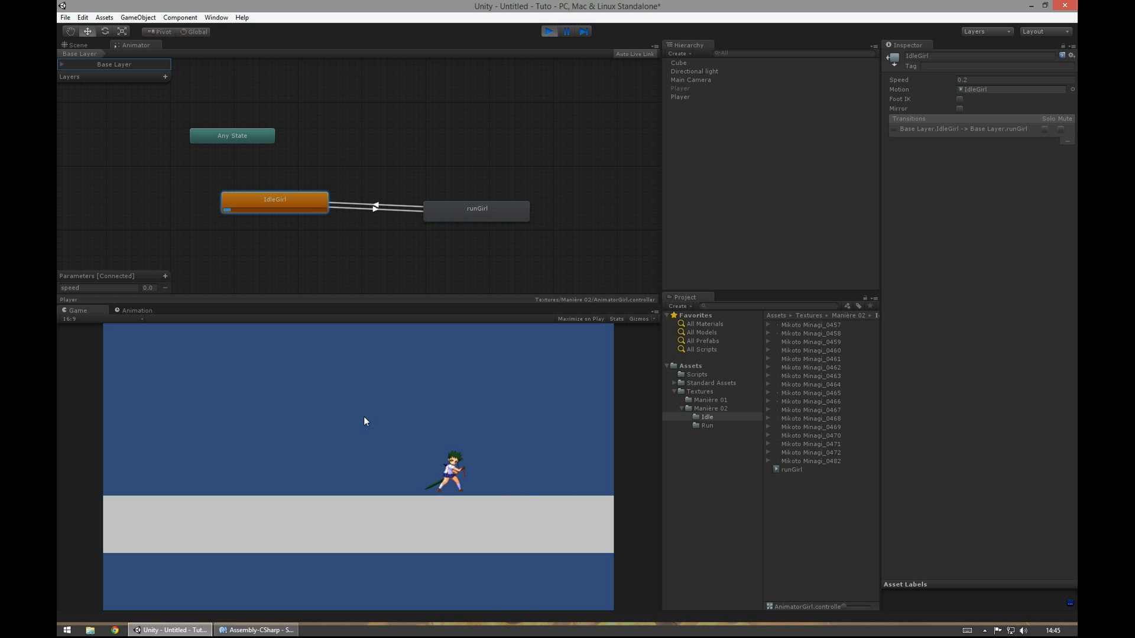
key("Left")
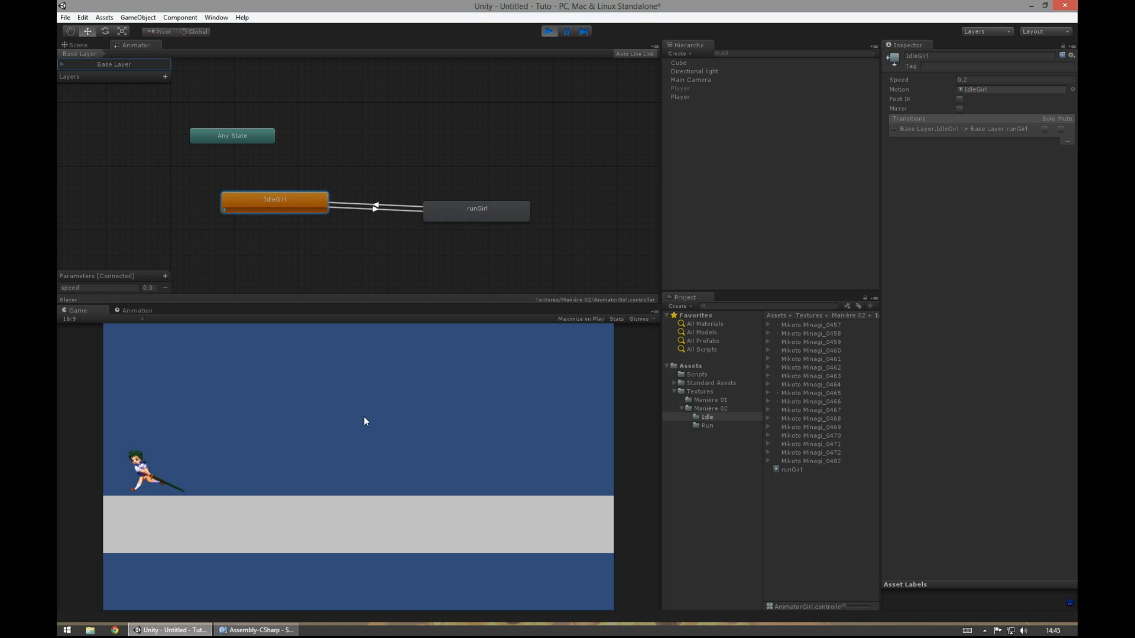
key("Right")
key("Right")
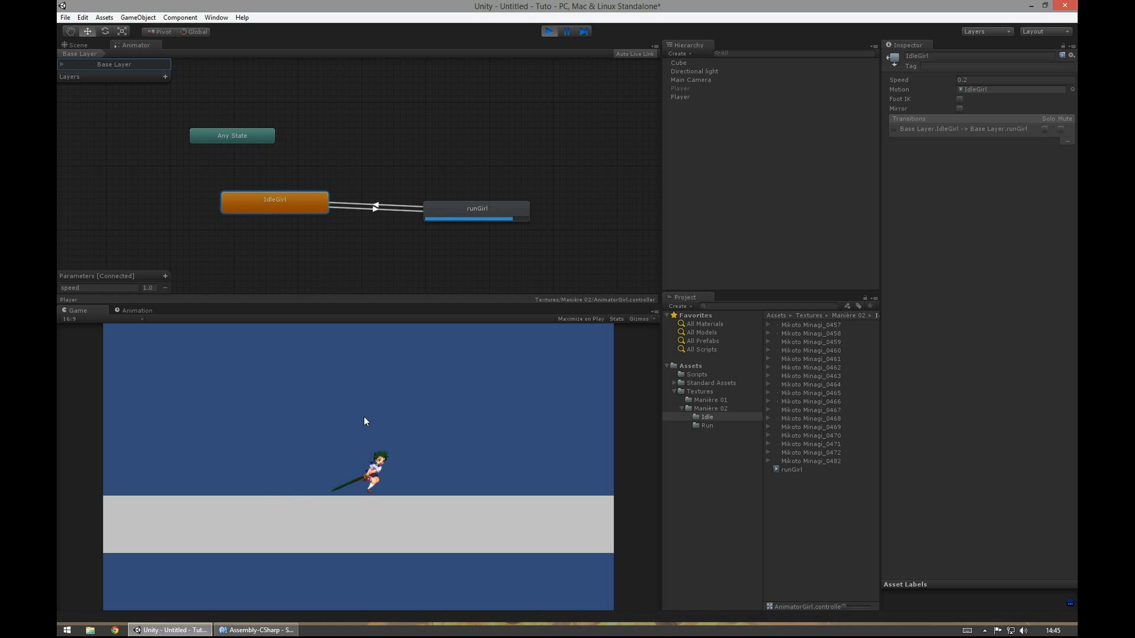
key("Right")
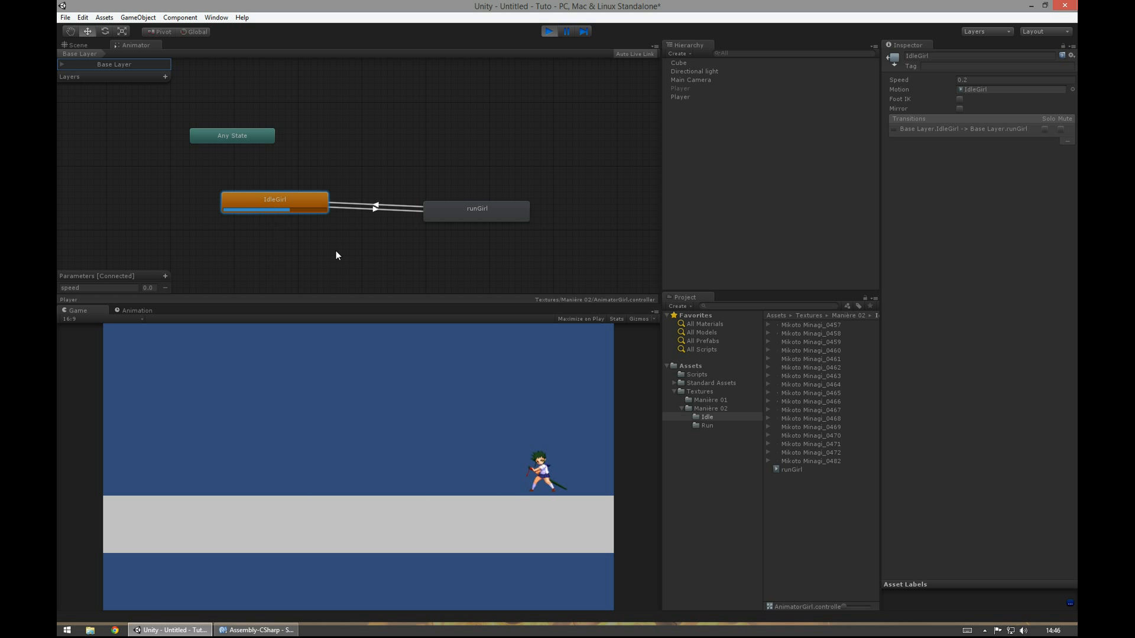
key("Right")
key("Left")
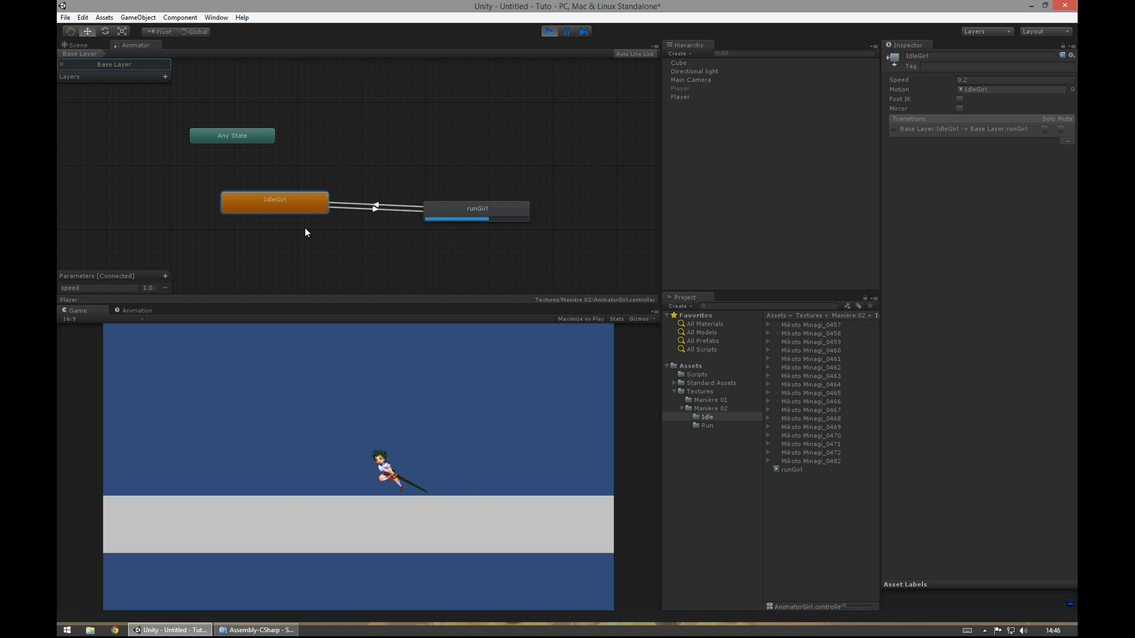
key("Right")
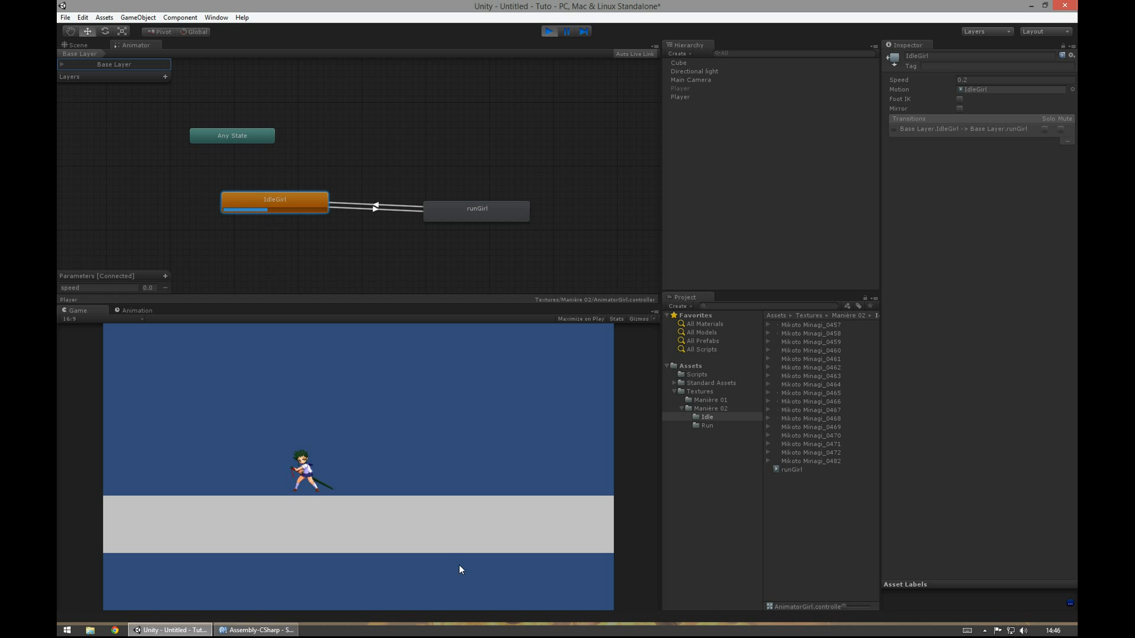
left_click(549, 33)
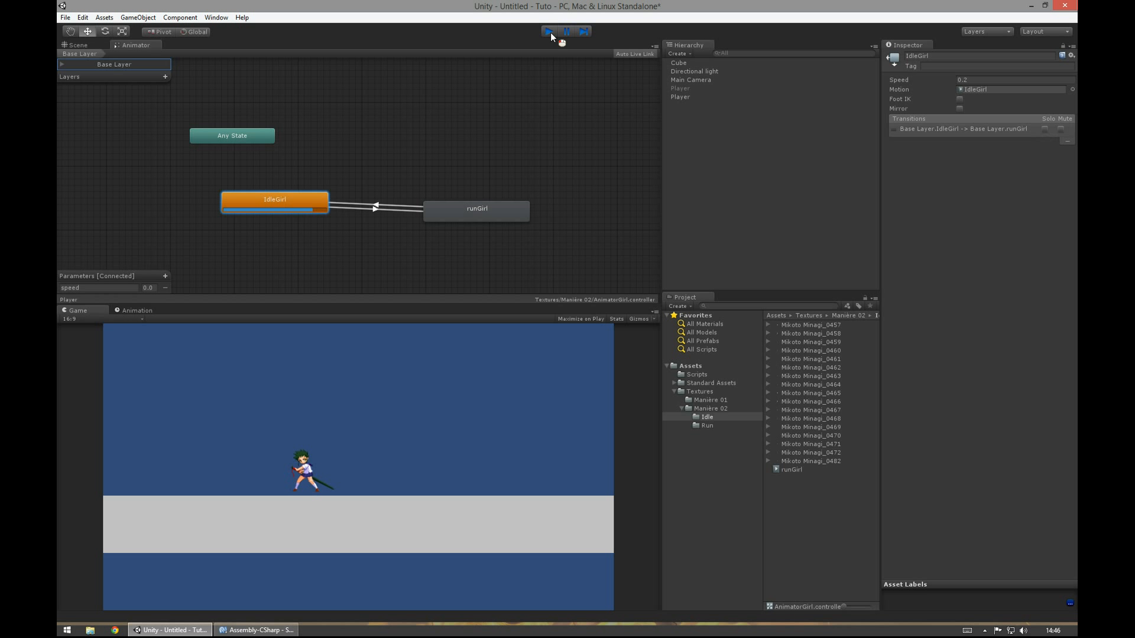
Line up the IdleGirl and runGirl states horizontally in the Animator graph.
left_click(77, 310)
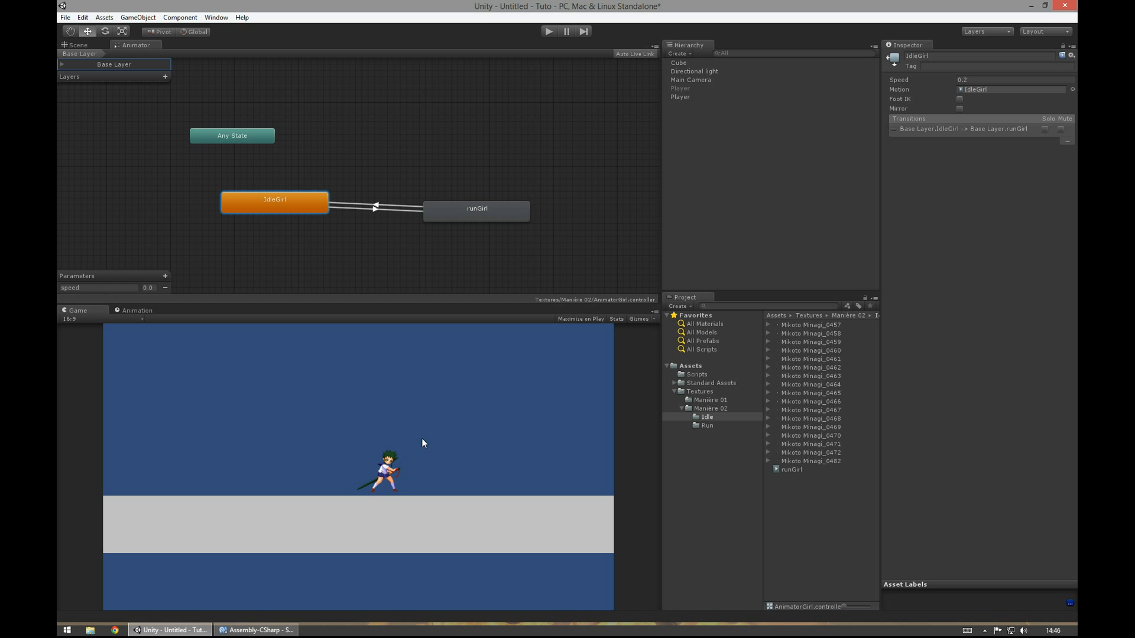
left_click(132, 18)
left_click(132, 18)
left_click(335, 228)
left_click_drag(283, 210, 283, 217)
left_click_drag(450, 208, 452, 205)
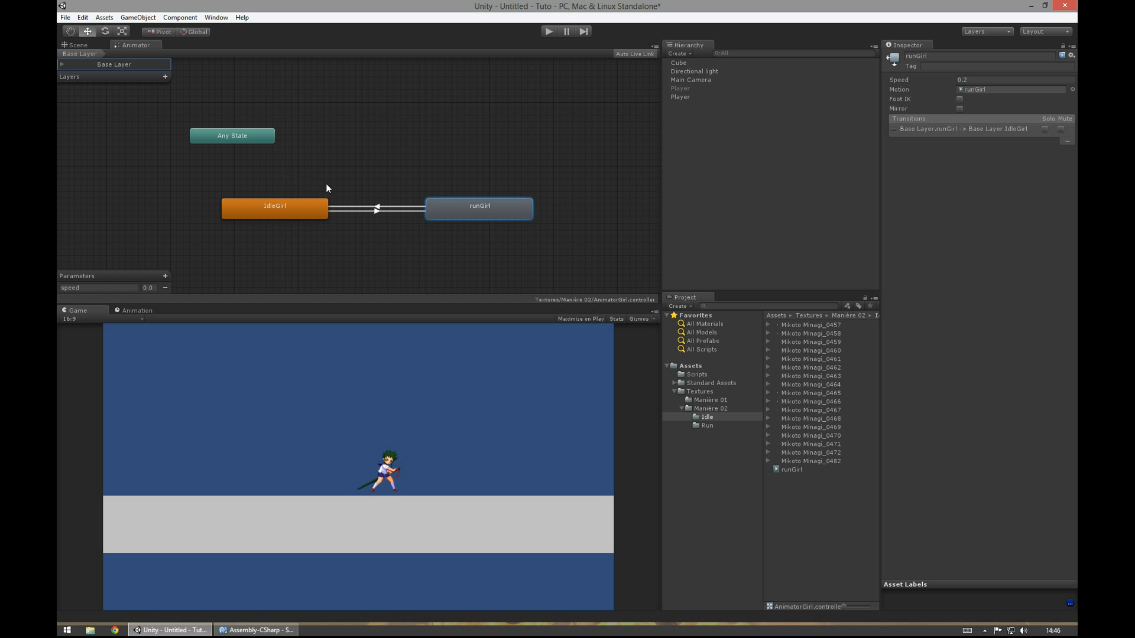
Open the recent project JeuBaston, choosing to save the current untitled scene before switching.
mouse_move(1076, 1)
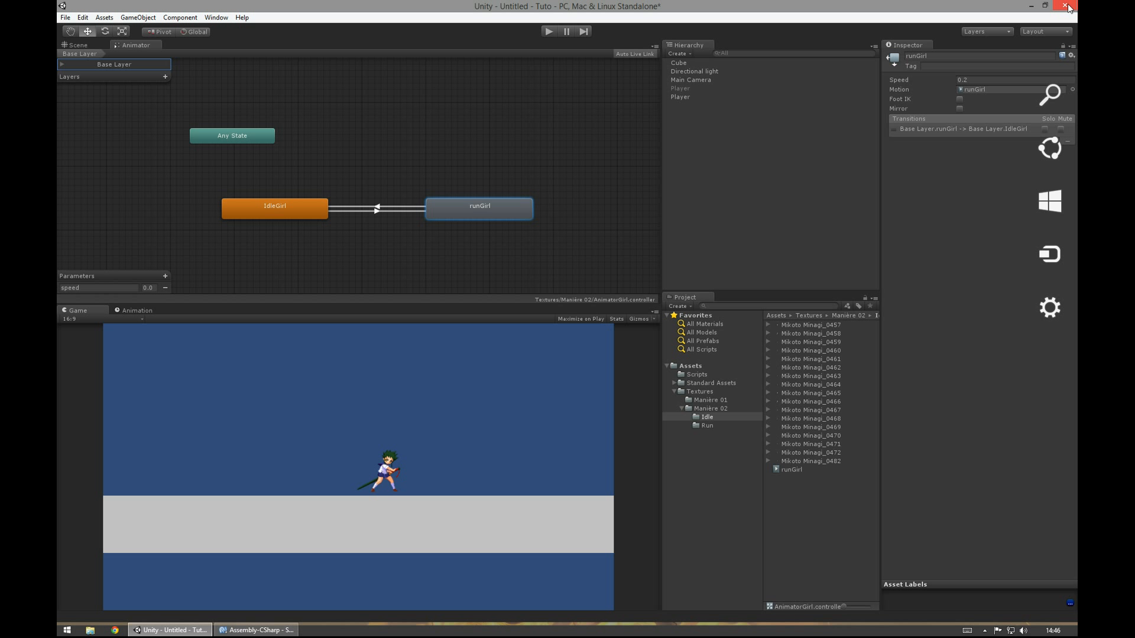
left_click(65, 17)
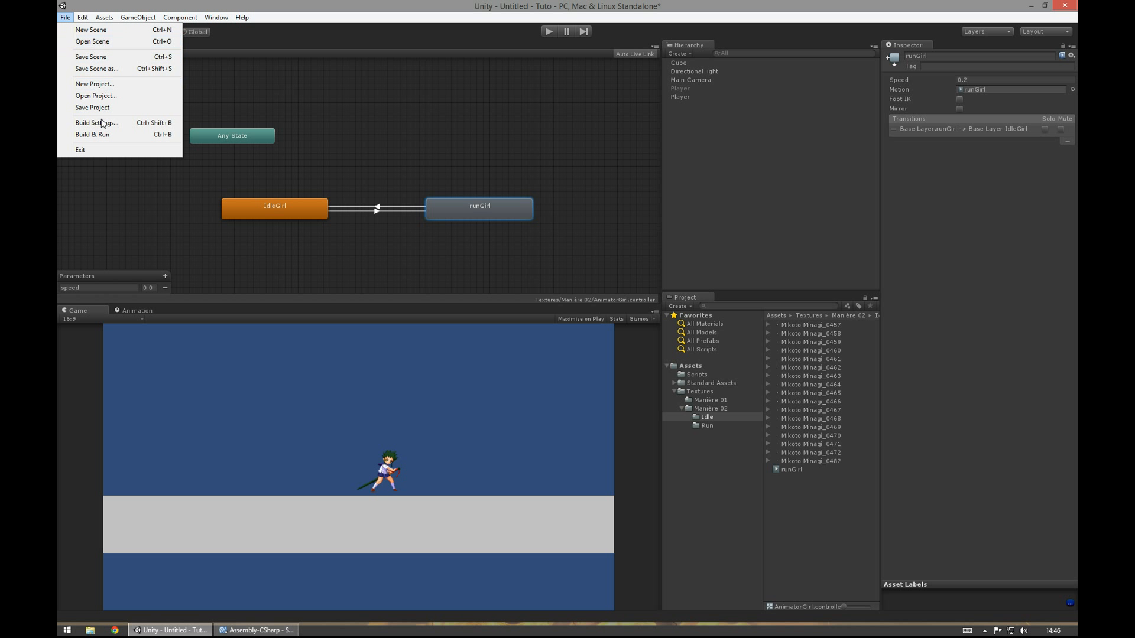
left_click(95, 96)
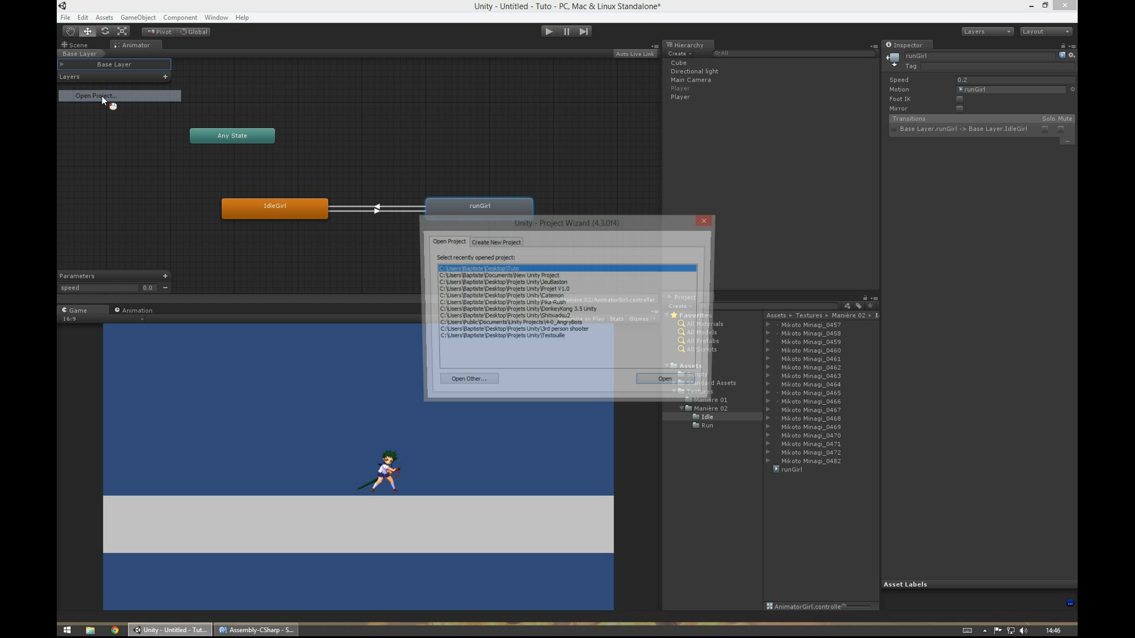
double_click(551, 282)
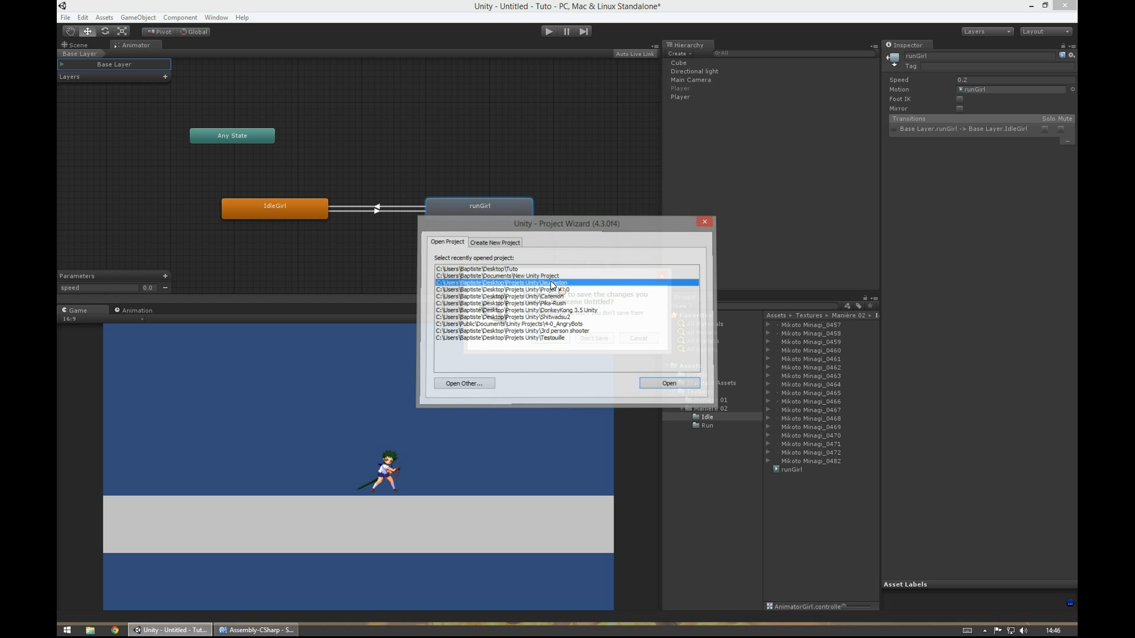
left_click(550, 338)
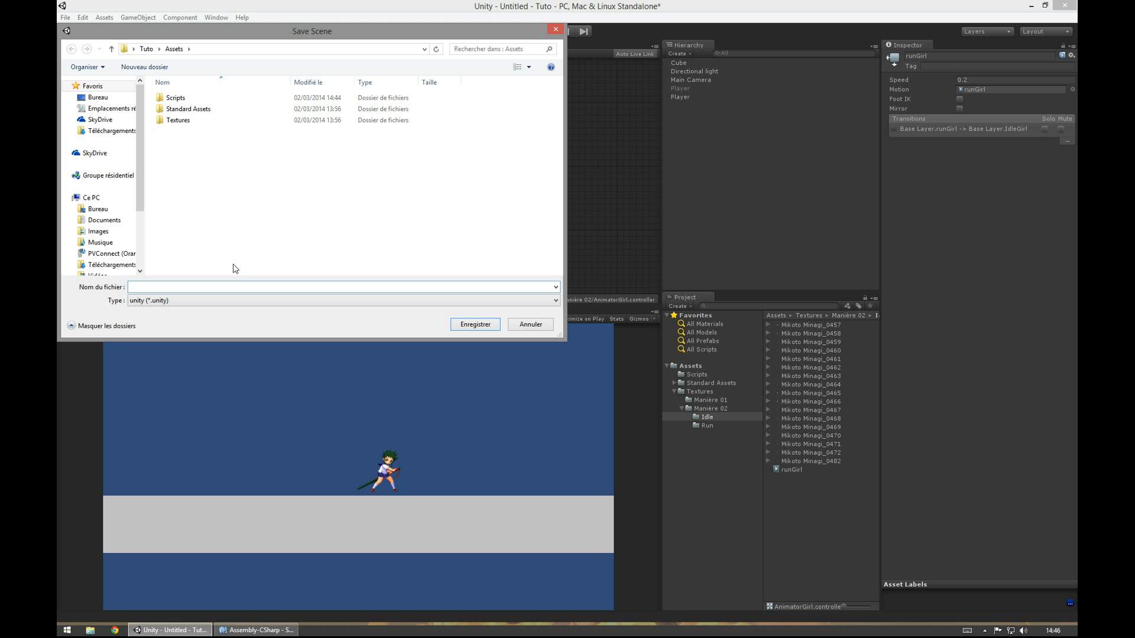
key("Return")
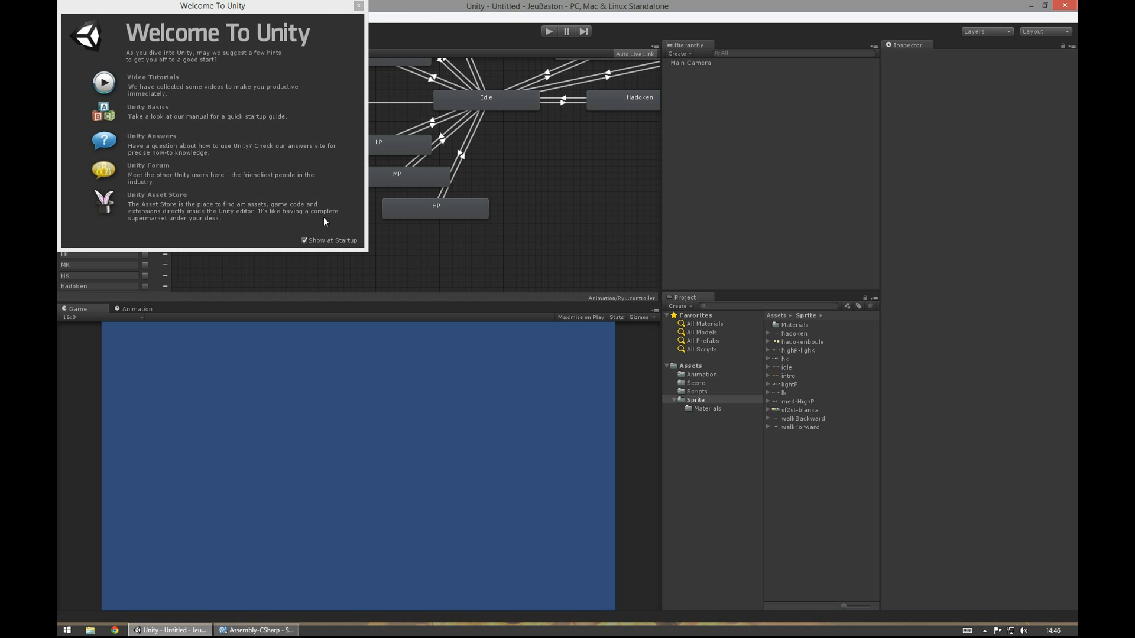
Dismiss the welcome window, show the Scene view, and open the scene "mon jeu baston" from the Scene folder.
left_click(359, 5)
left_click(83, 45)
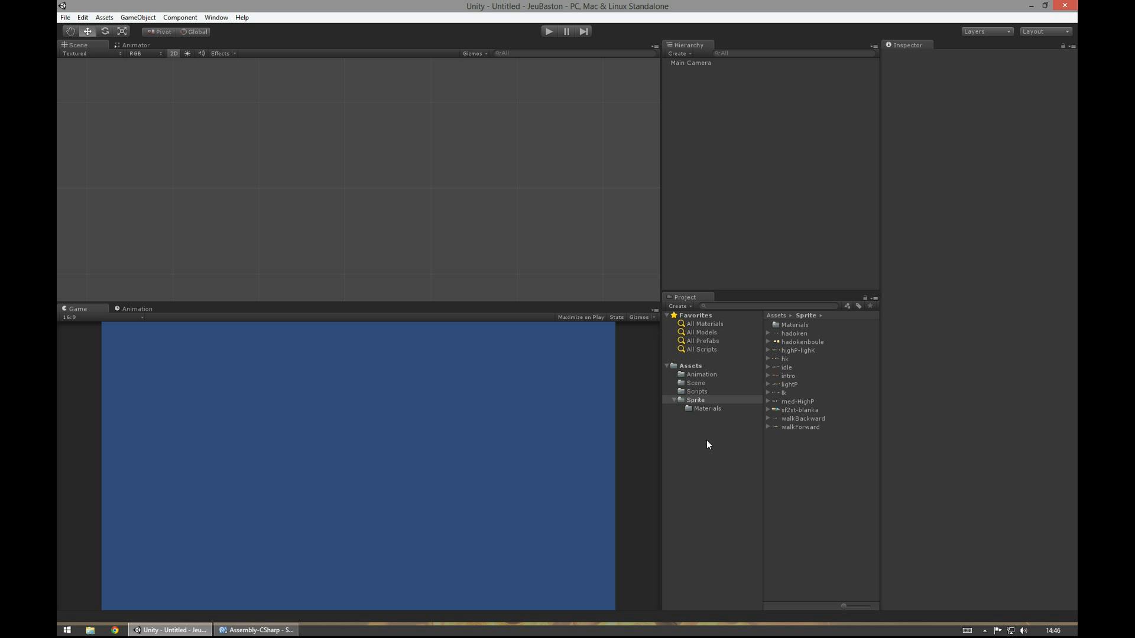
left_click(703, 384)
double_click(804, 325)
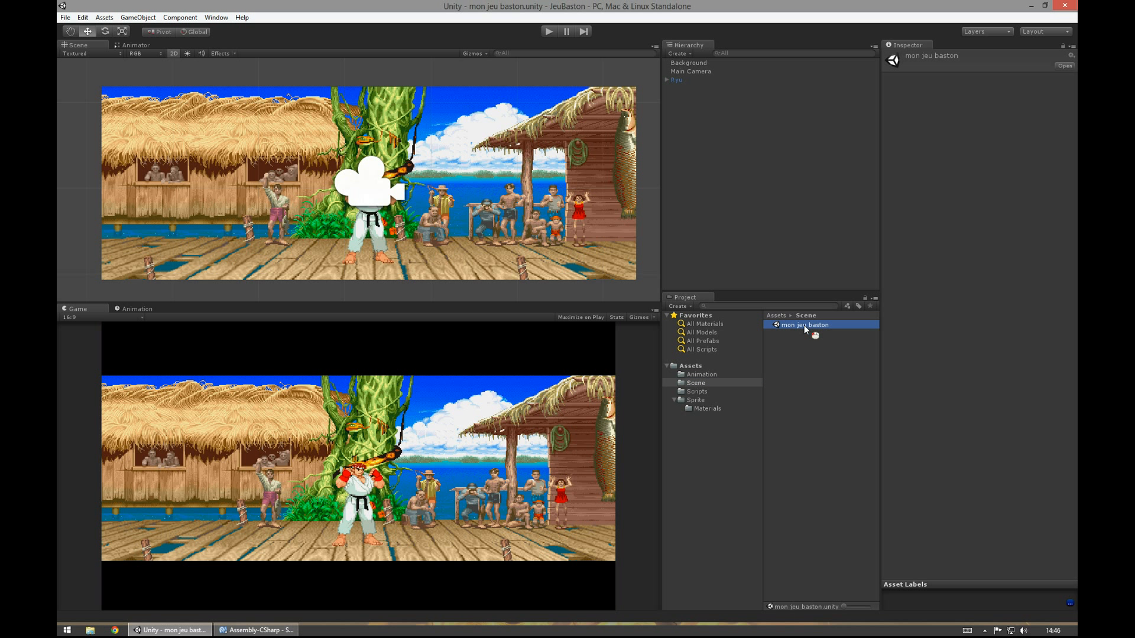
Run the fighting game and try Ryu's forward walk, backward walk and attack.
left_click(549, 32)
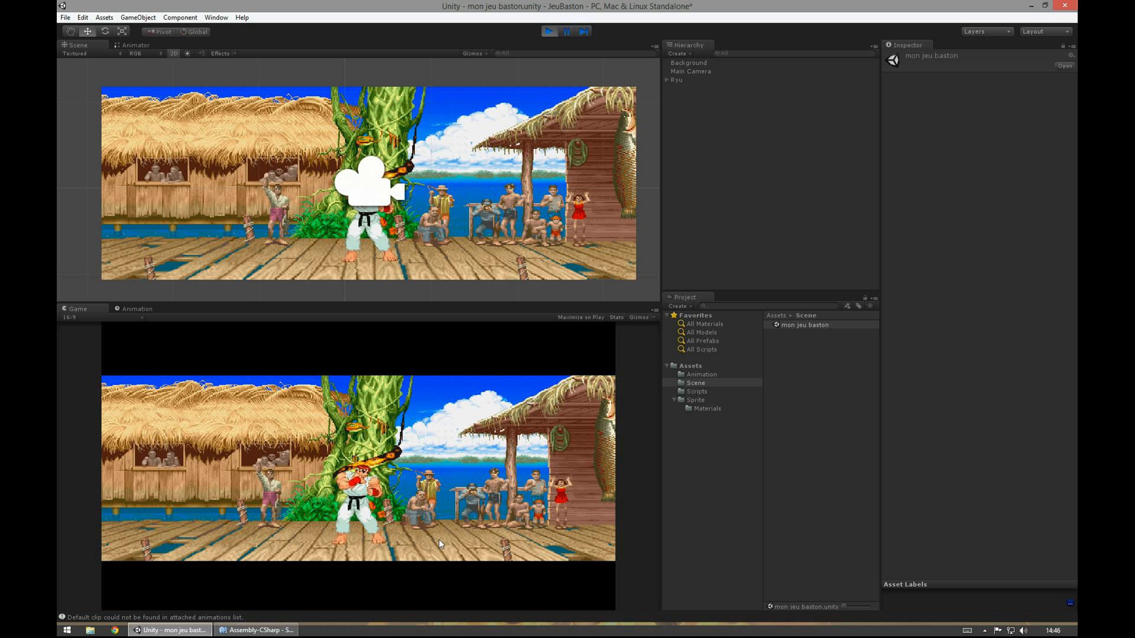
key("Right")
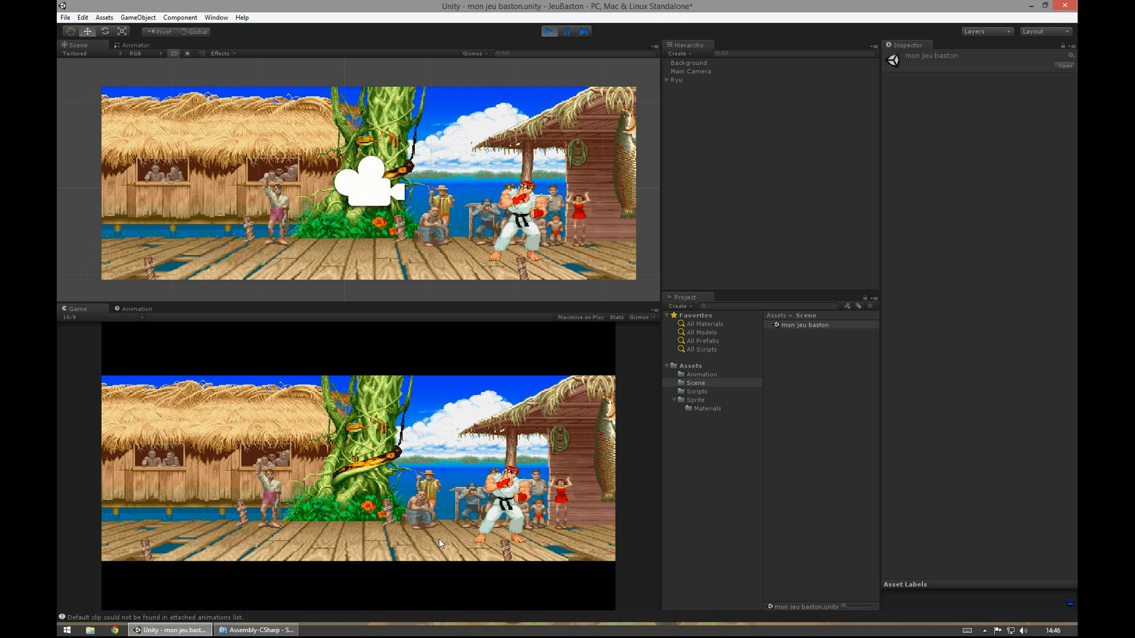
key("Left")
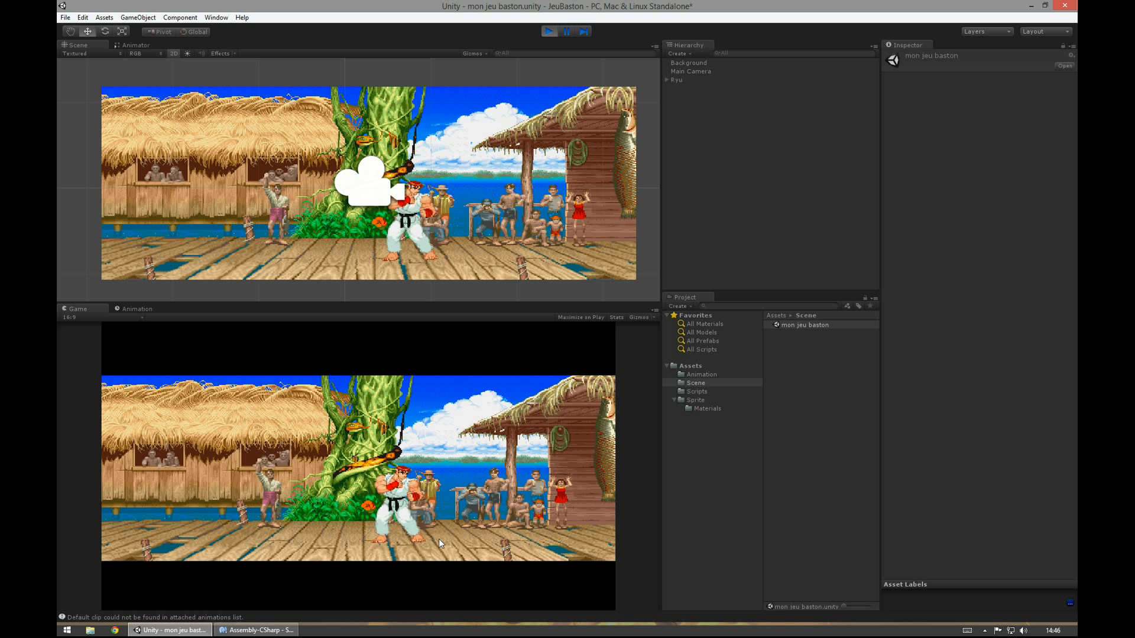
key("space")
key("space")
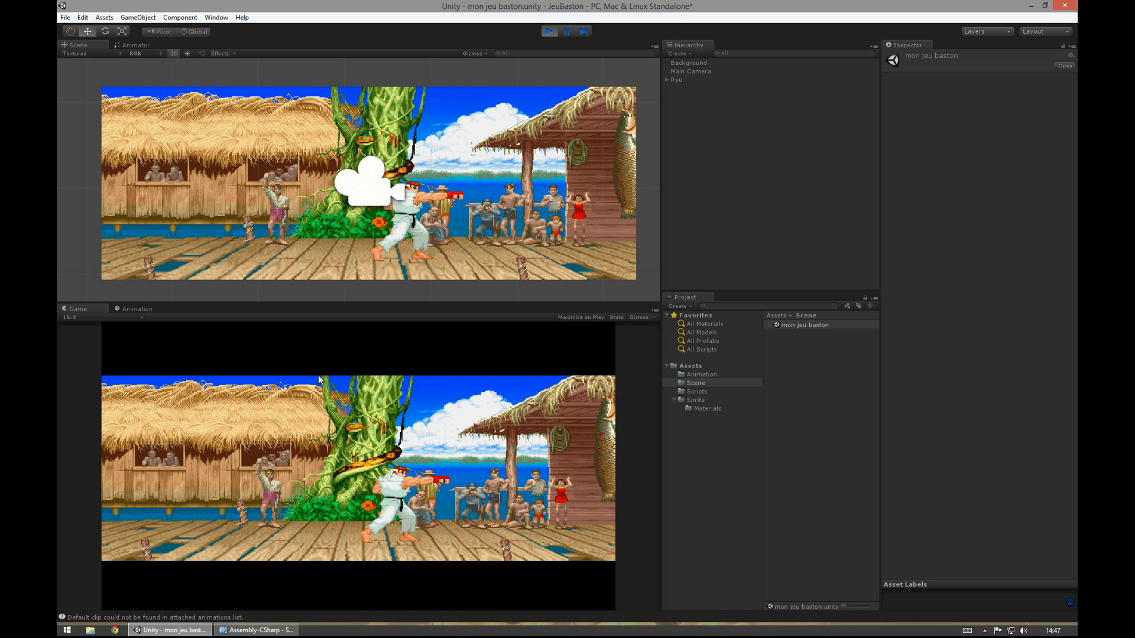
Select Ryu in the running scene and examine his Sprite Renderer and Animator components.
left_click(681, 79)
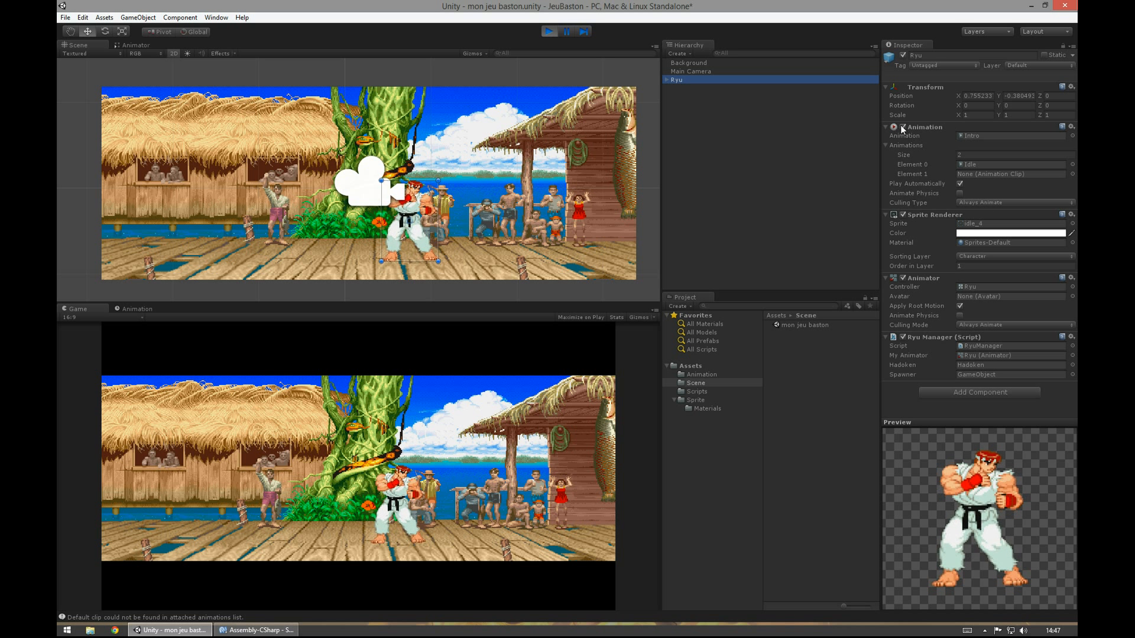
left_click(939, 214)
left_click(939, 214)
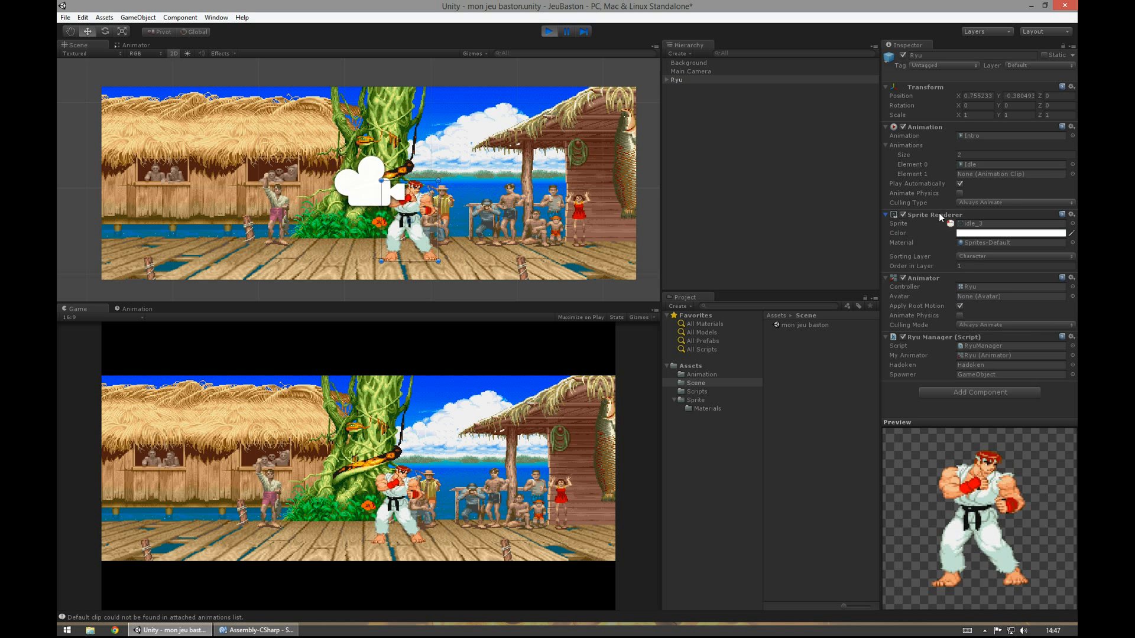
left_click(925, 279)
left_click(925, 279)
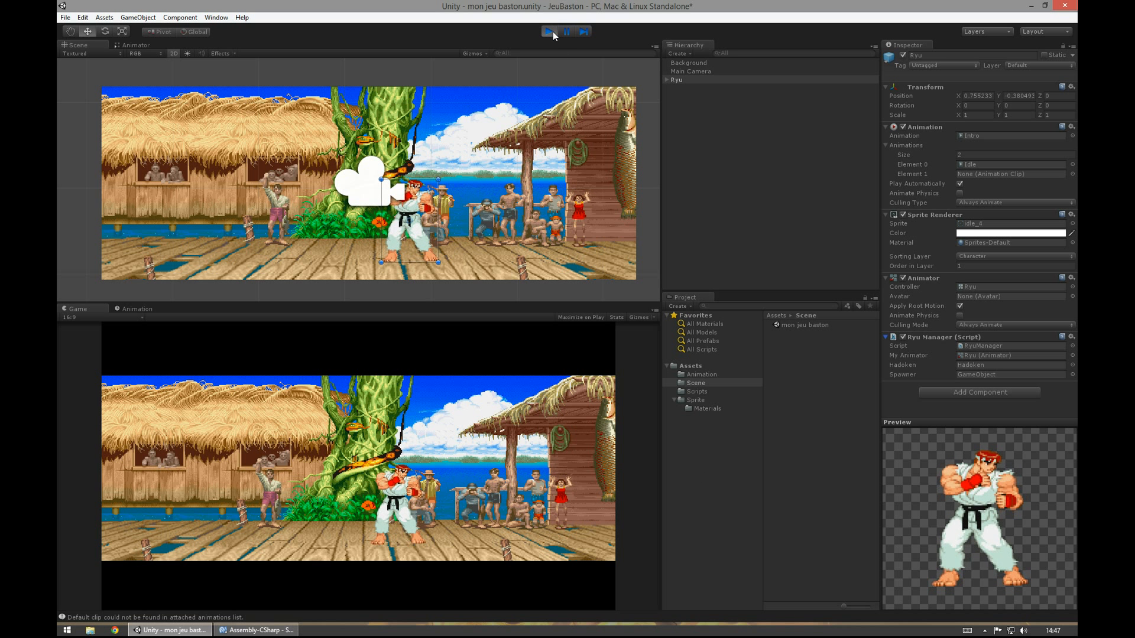
Walk Ryu back and forth in the running game and perform light punches while watching his component values.
key("Left")
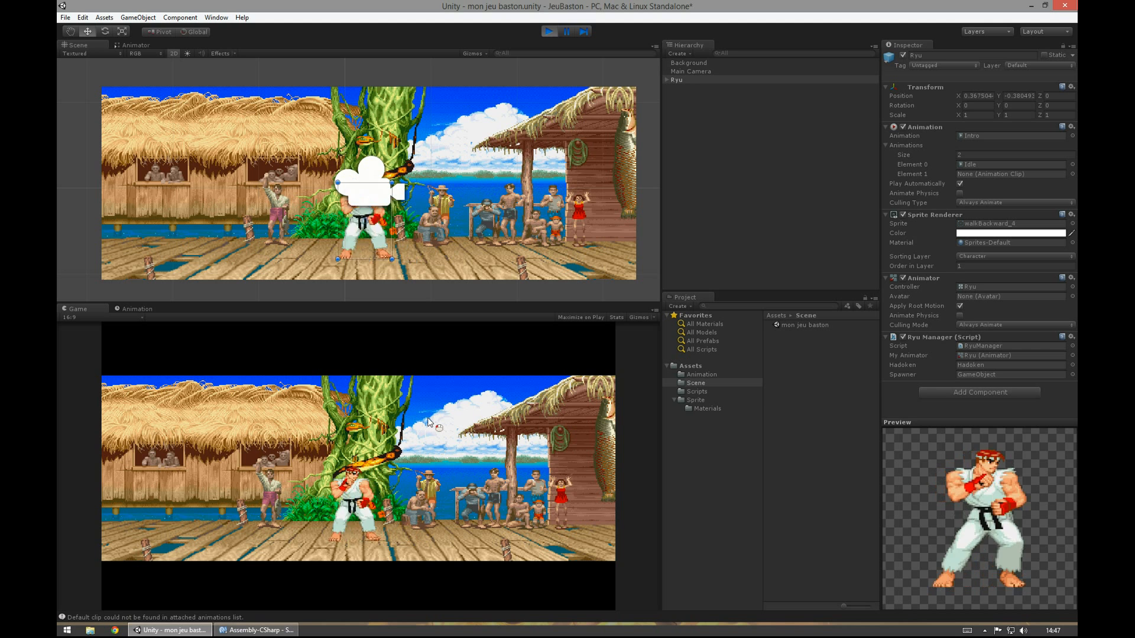
key("Right")
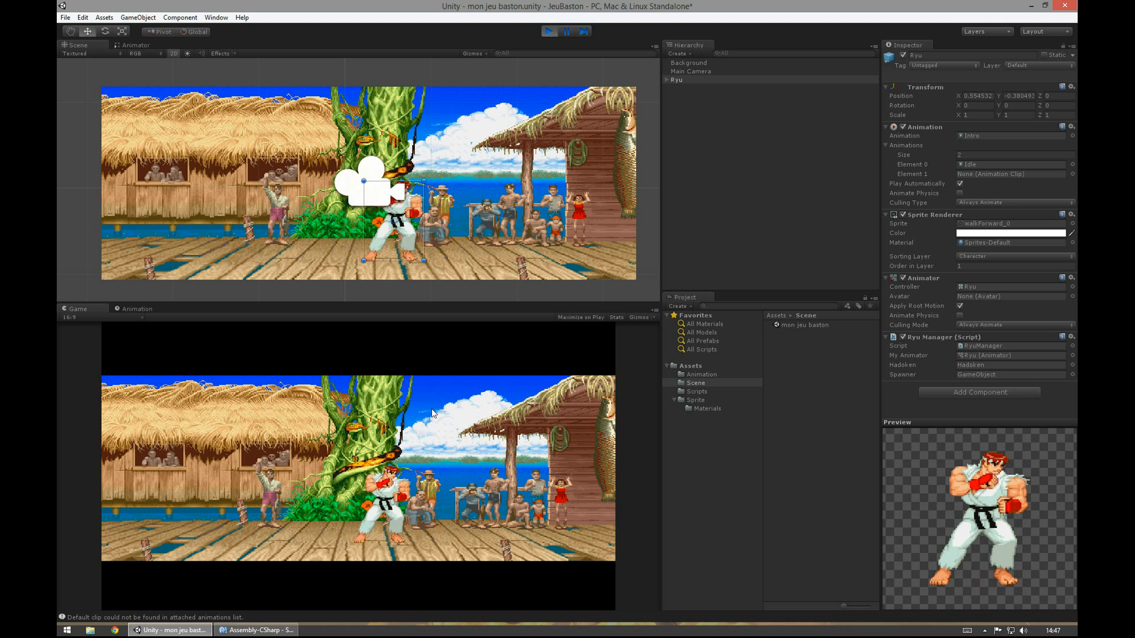
key("Left")
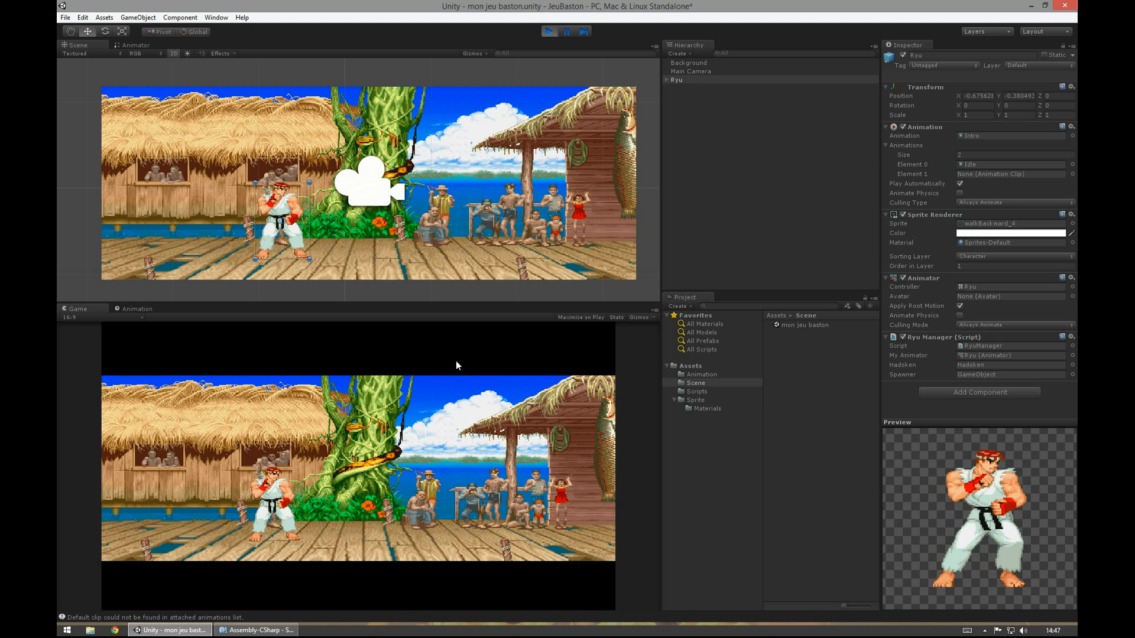
key("a")
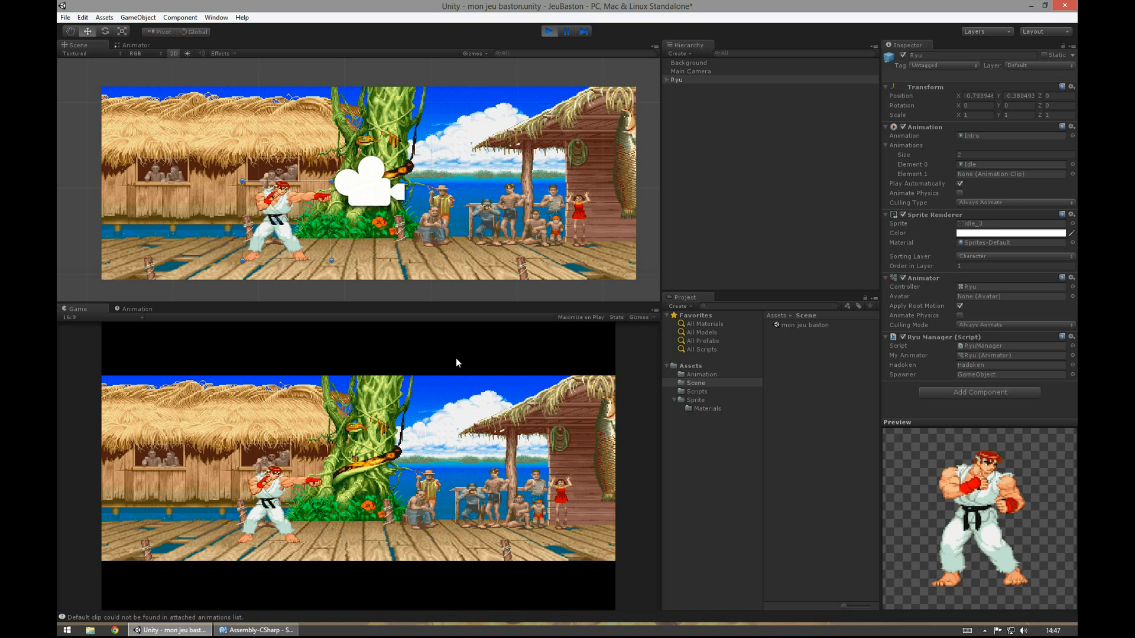
key("a")
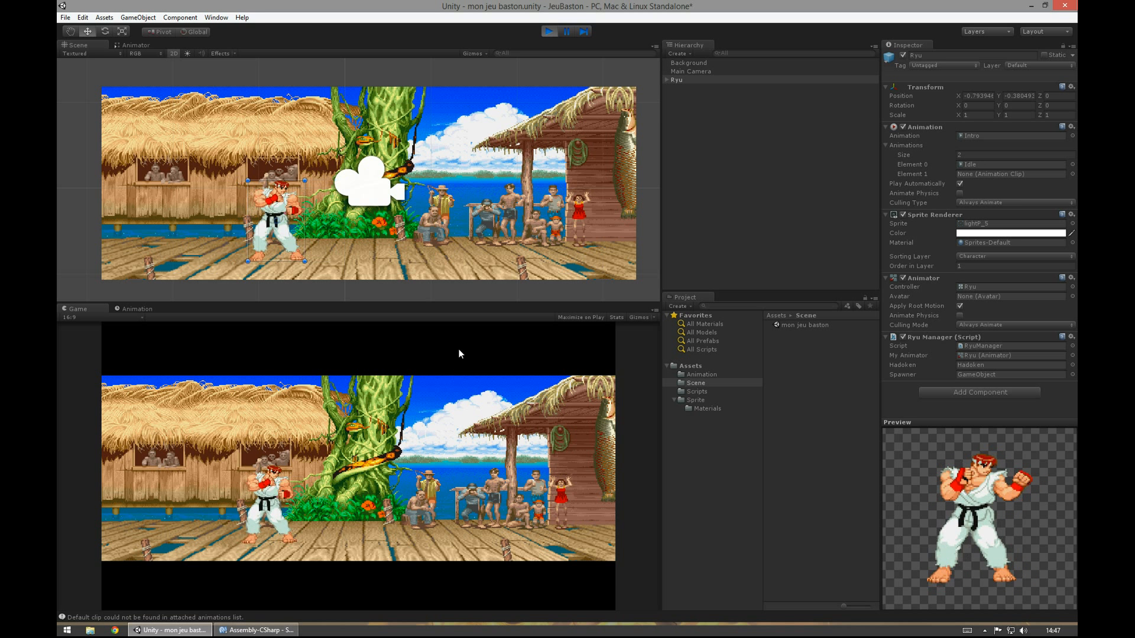
Display Ryu's Animator graph with all states around Idle, and check which state plays as he attacks and walks.
left_click(142, 45)
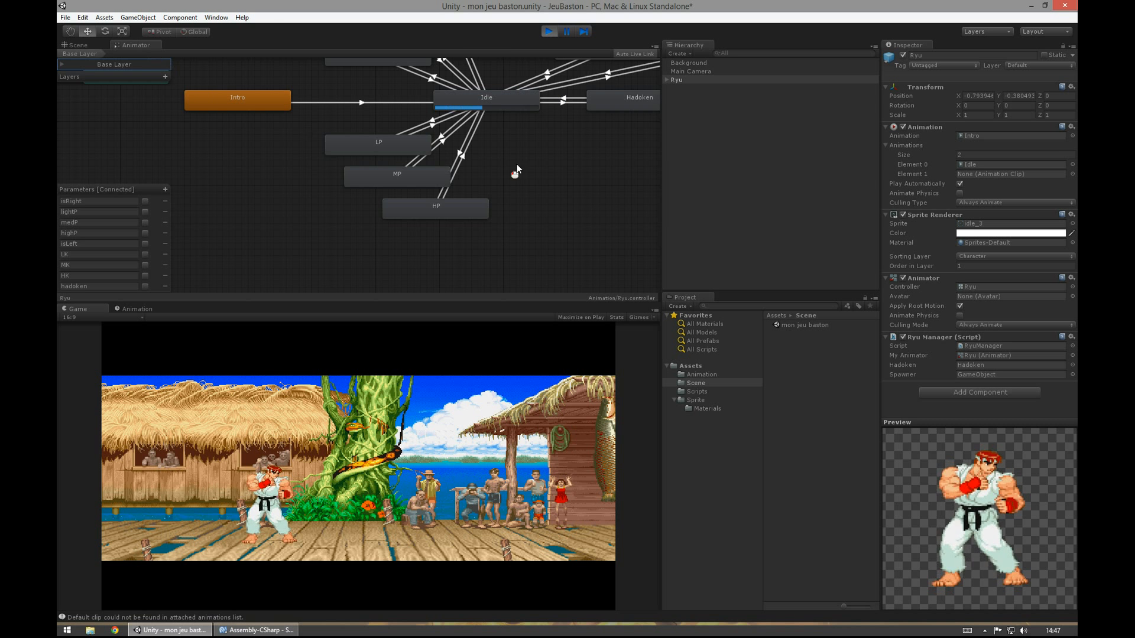
middle_click_drag(584, 153, 467, 200)
scroll(466, 196, "down", 3)
scroll(466, 196, "up", 2)
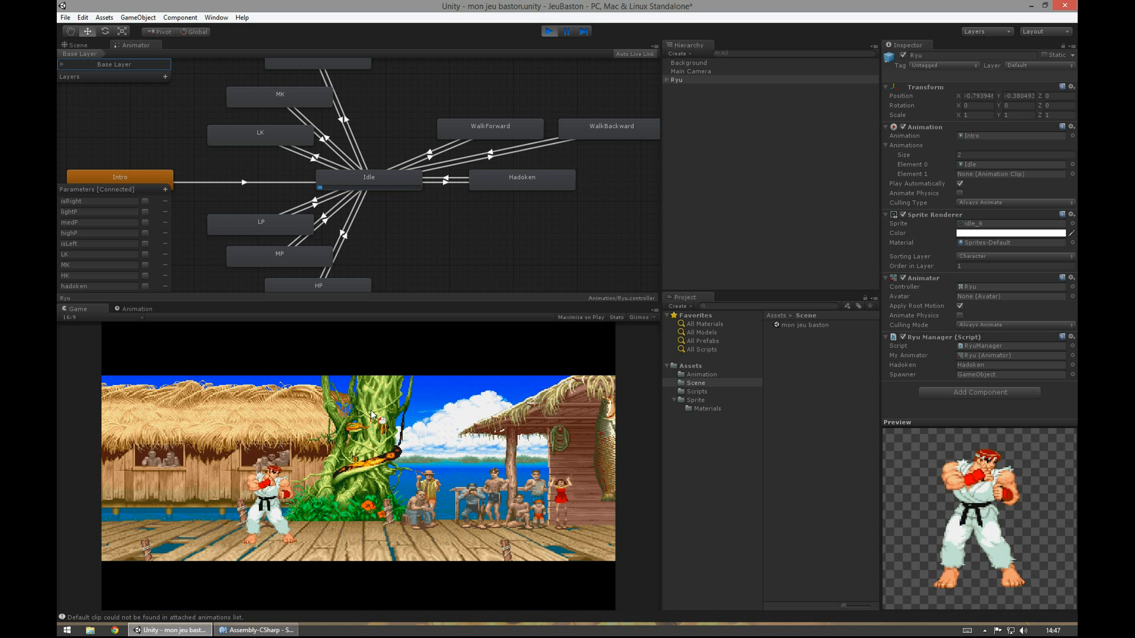
key("space")
key("space")
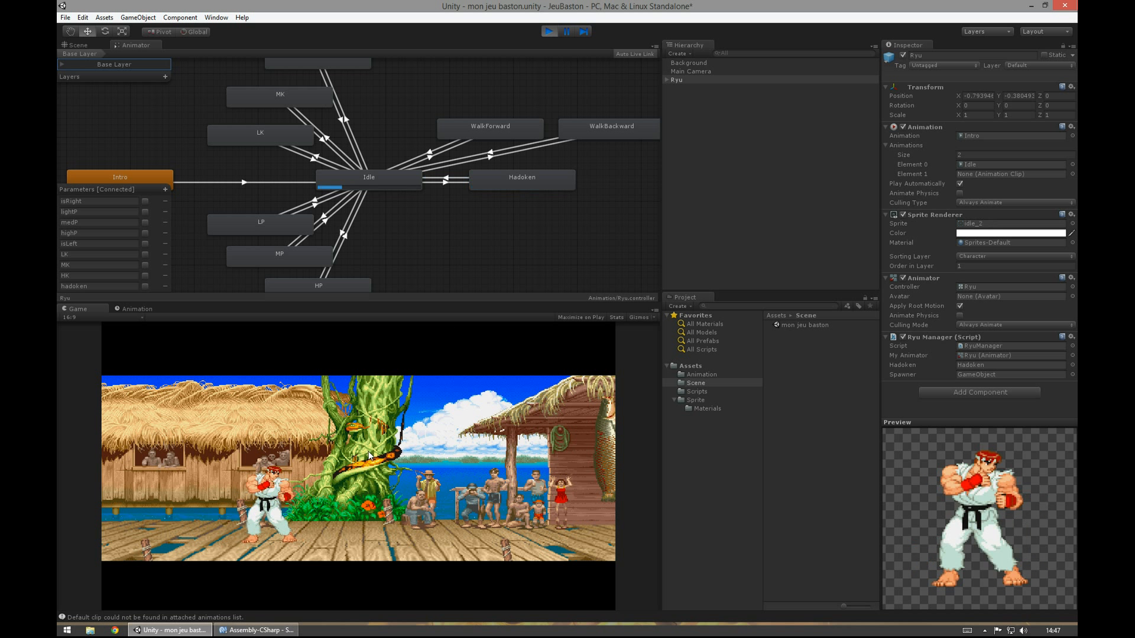
key("space")
key("space")
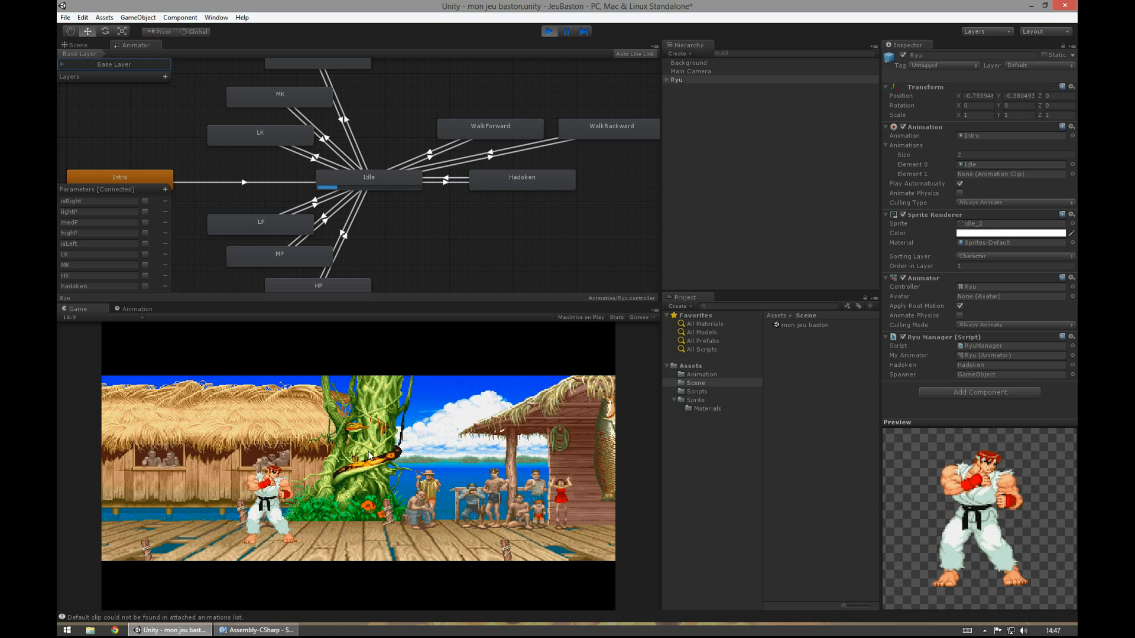
key("space")
key("Left")
key("Right")
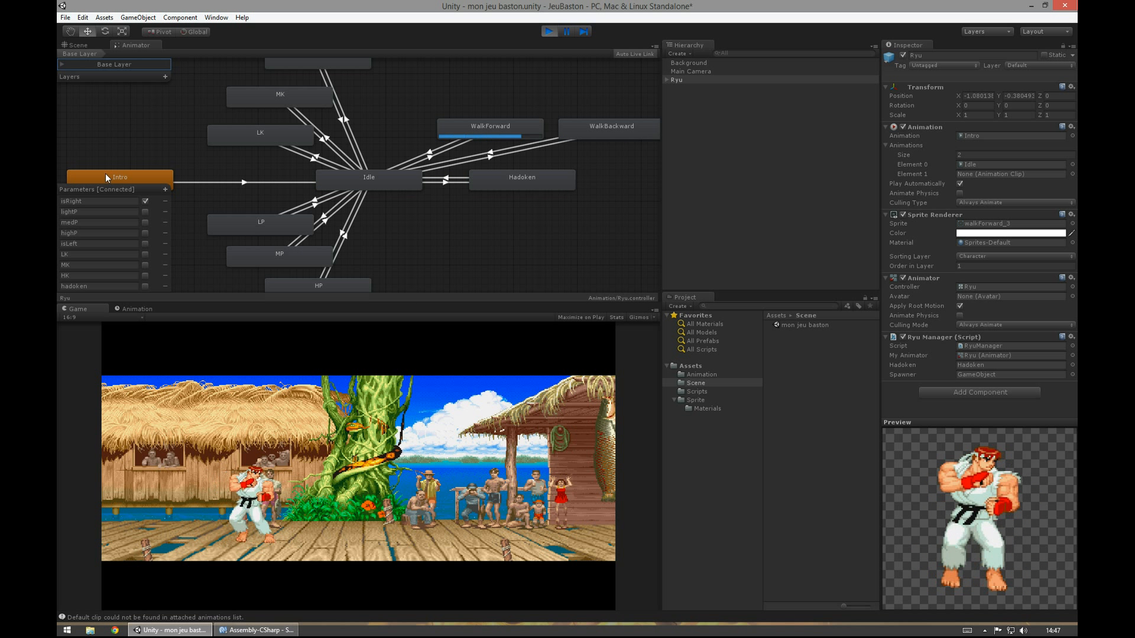
Bring the Intro and punch states into view, and test Ryu's walks and kicks against the live Animator graph.
middle_click_drag(400, 212, 393, 178)
left_click(412, 459)
key("Left")
key("Right")
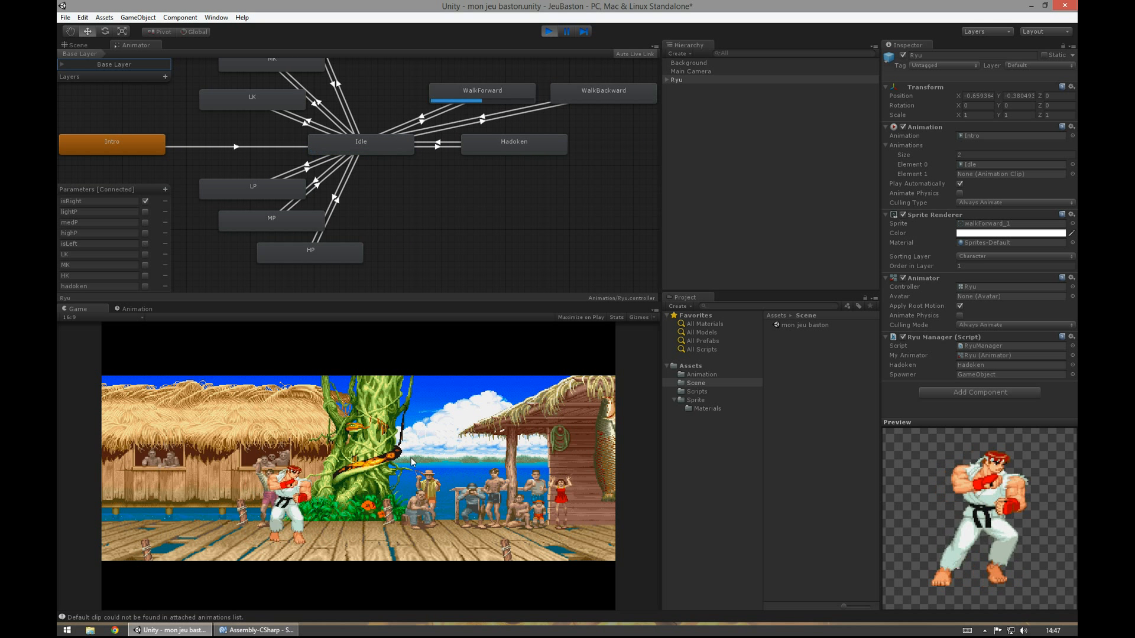
key("s")
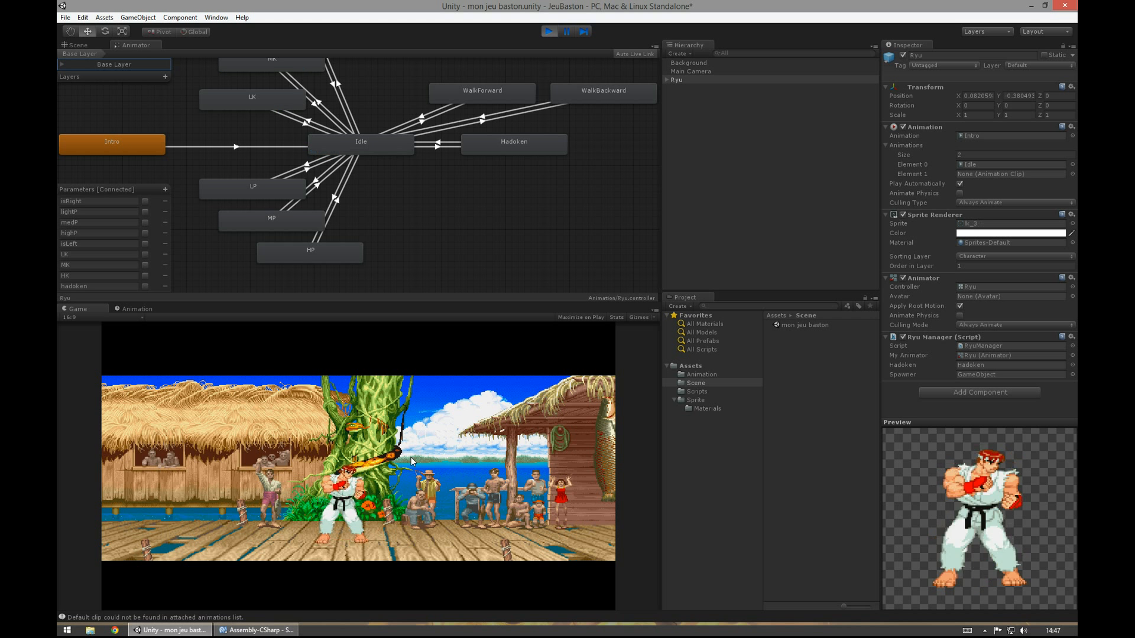
key("q")
key("s")
key("d")
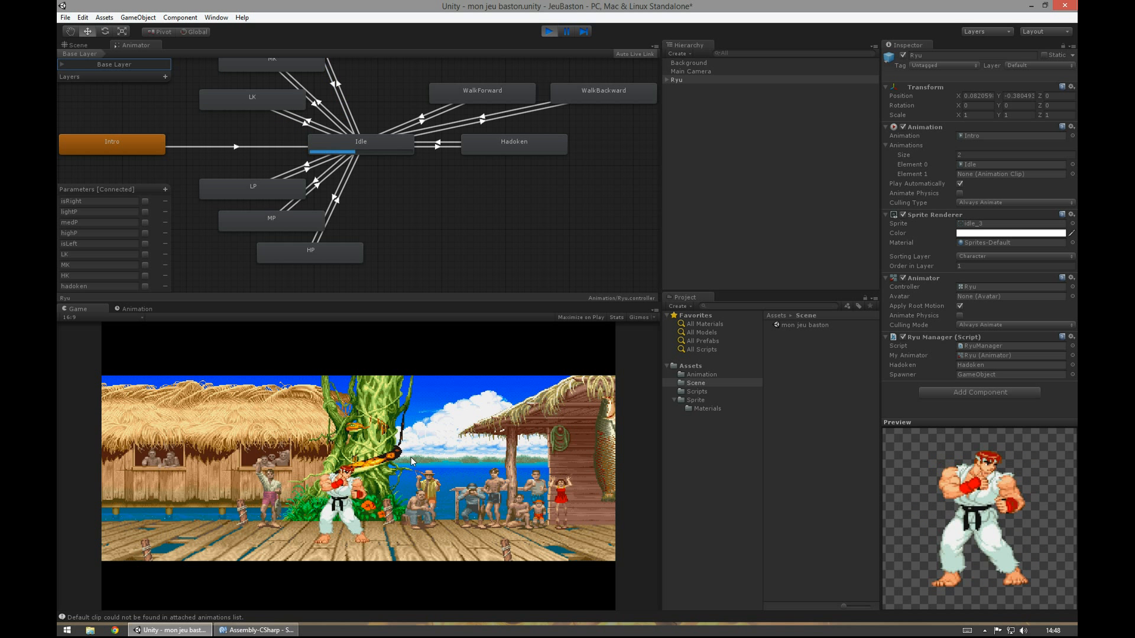
key("Left")
key("Right")
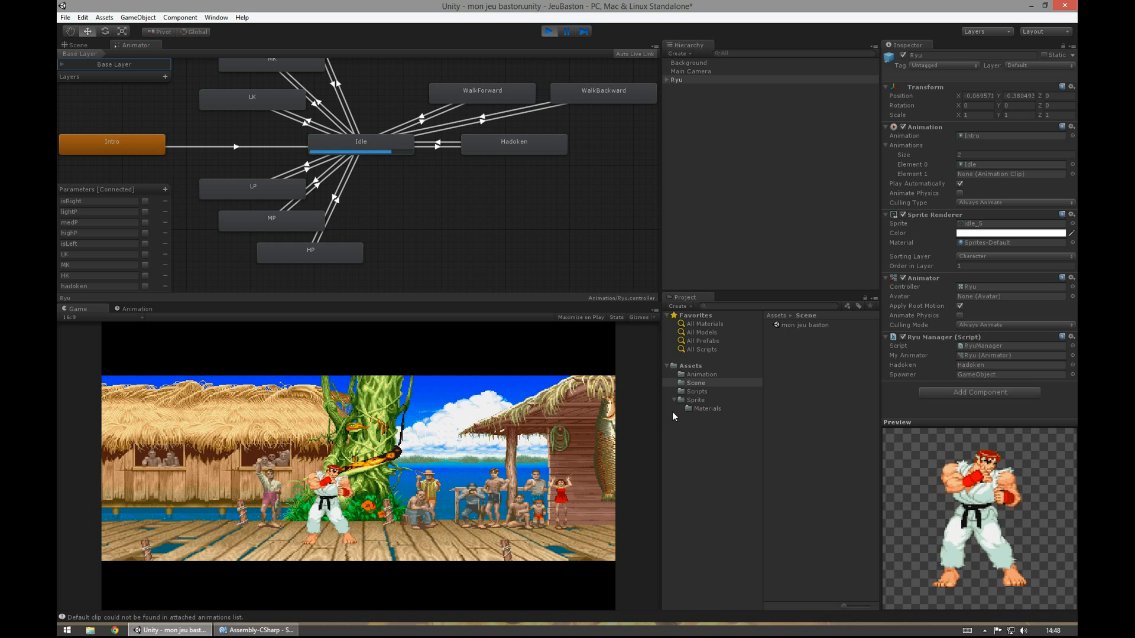
Browse the sprite sheets in the Sprite folder from hadoken onward, examining their sliced previews and the lightP import settings.
left_click(688, 399)
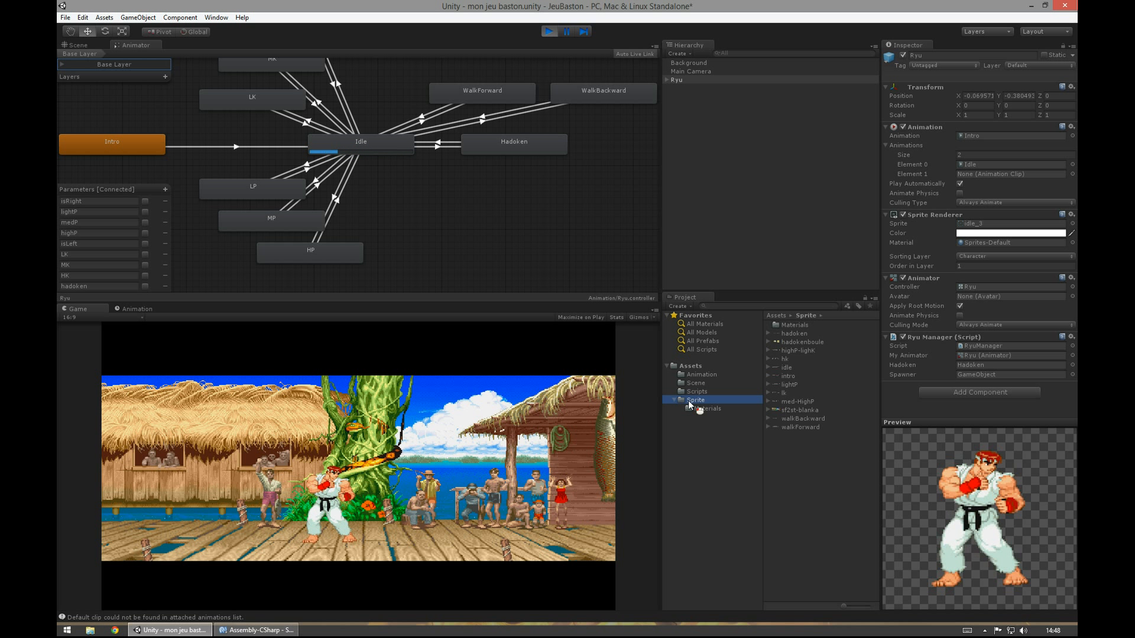
left_click(794, 331)
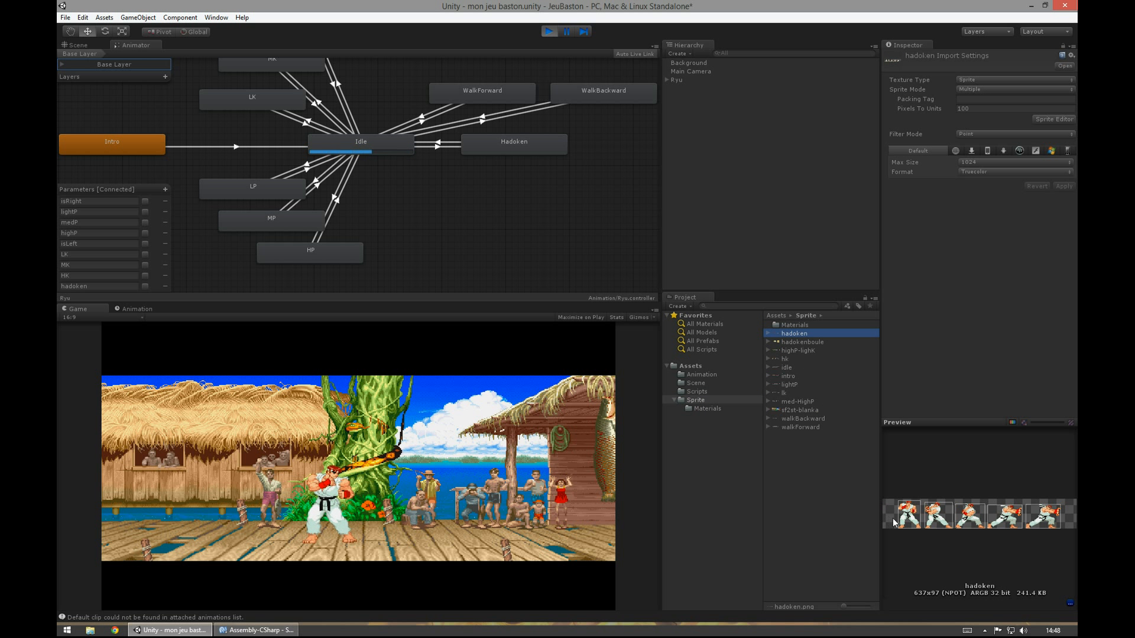
left_click(786, 345)
key("Down")
key("Down")
key("Down")
key("Down")
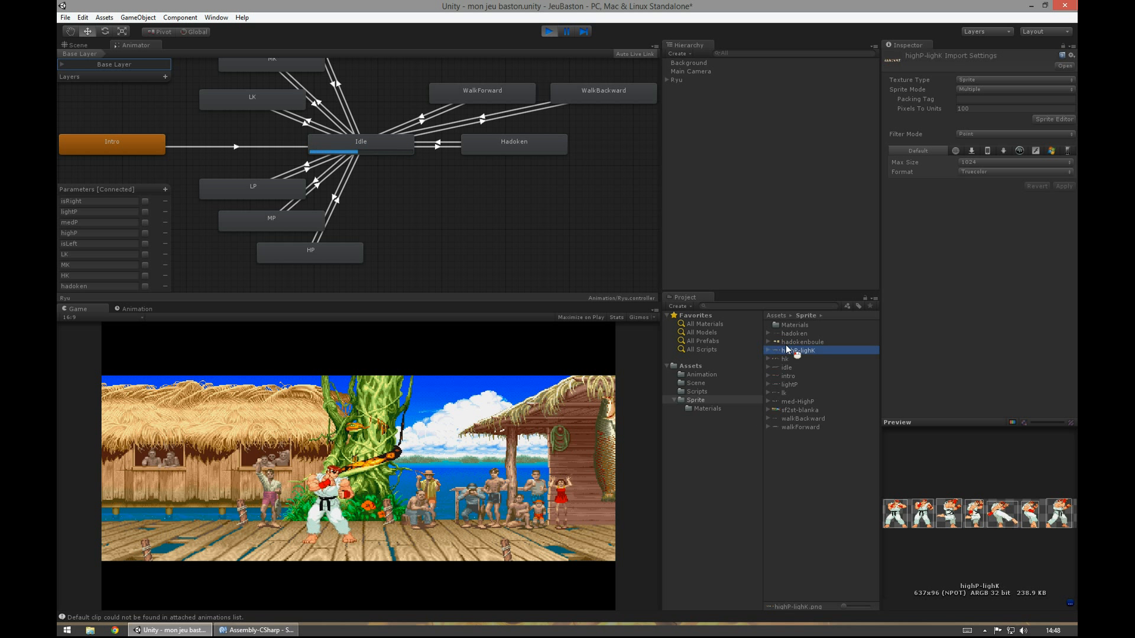
key("Up")
key("Up")
key("Up")
key("Up")
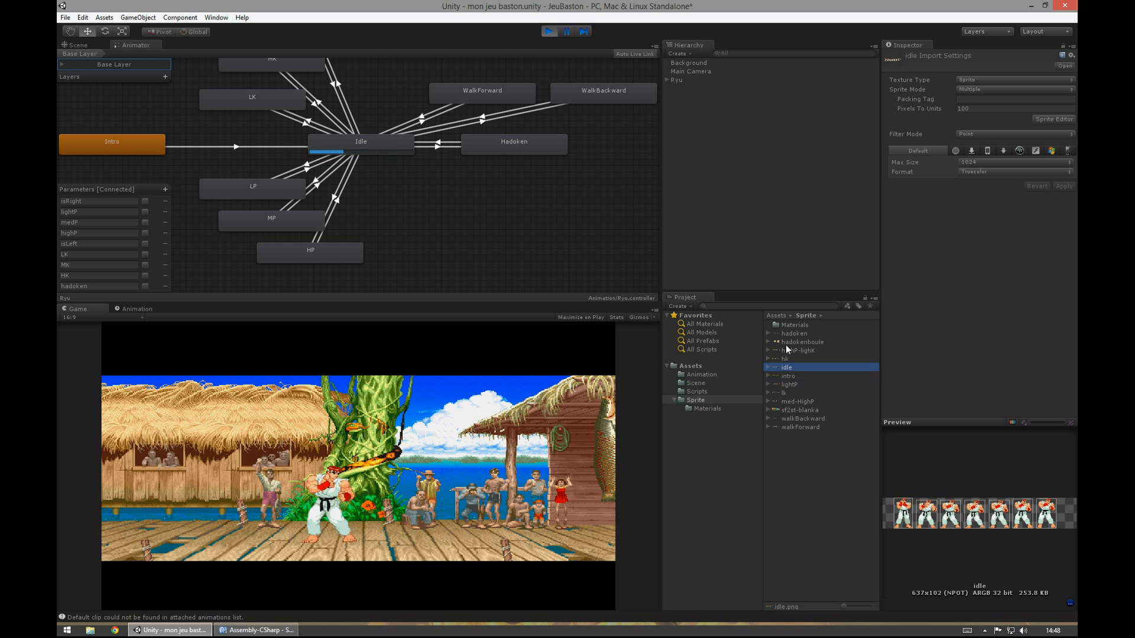
key("Down")
key("Down")
key("Down")
key("Down")
key("Down")
key("Down")
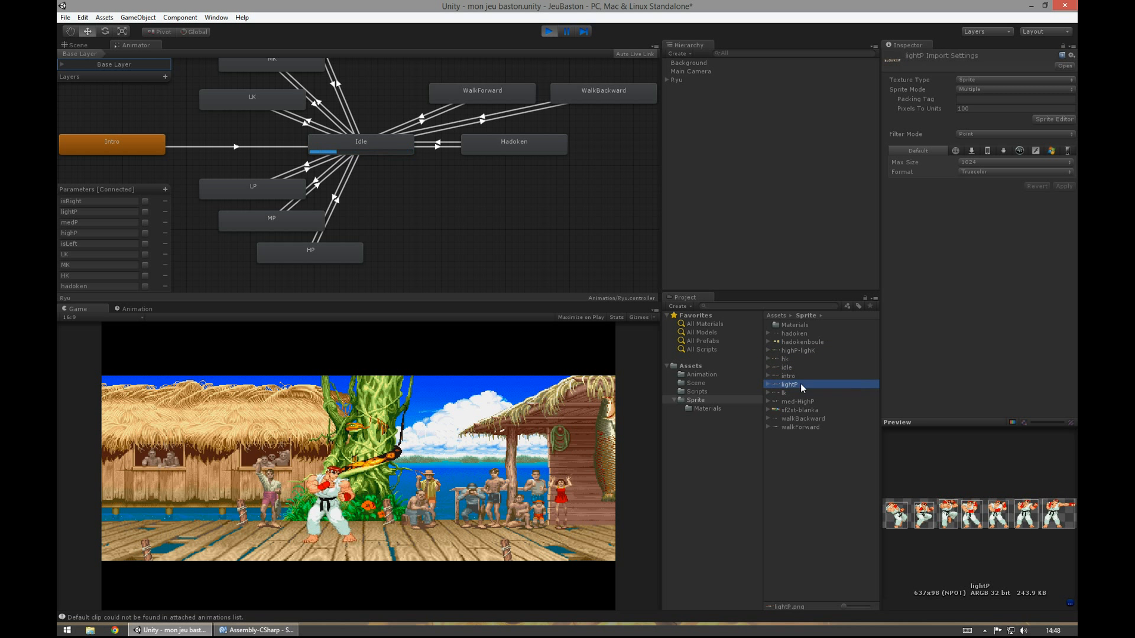
left_click(778, 385)
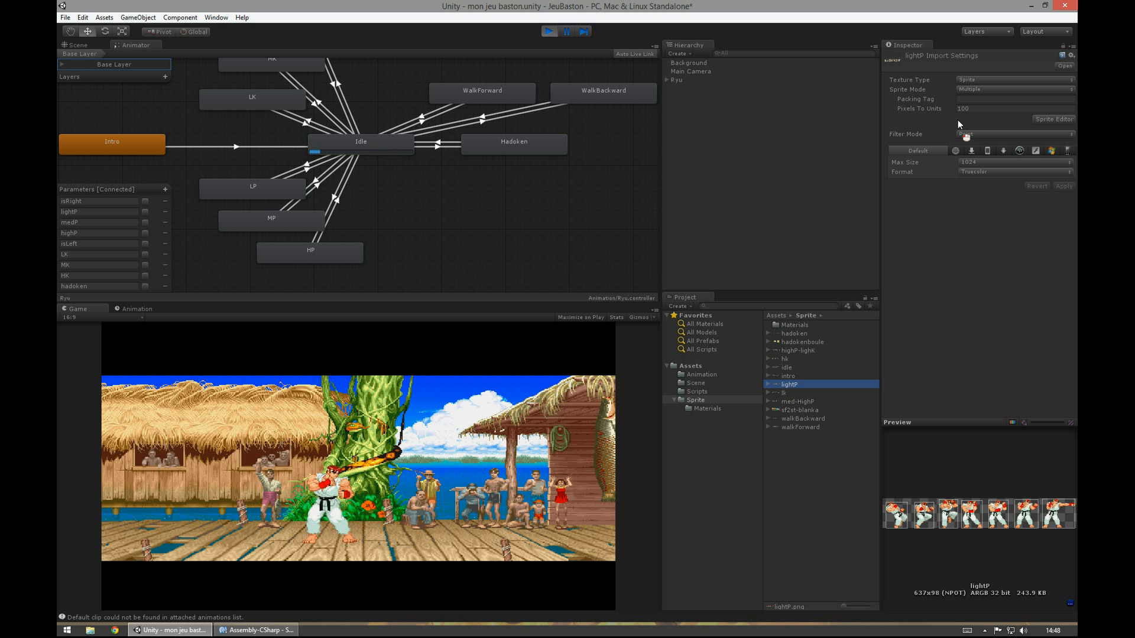
Inspect the sliced frames of the lightP sprite sheet in the Sprite Editor and close it.
left_click(1042, 121)
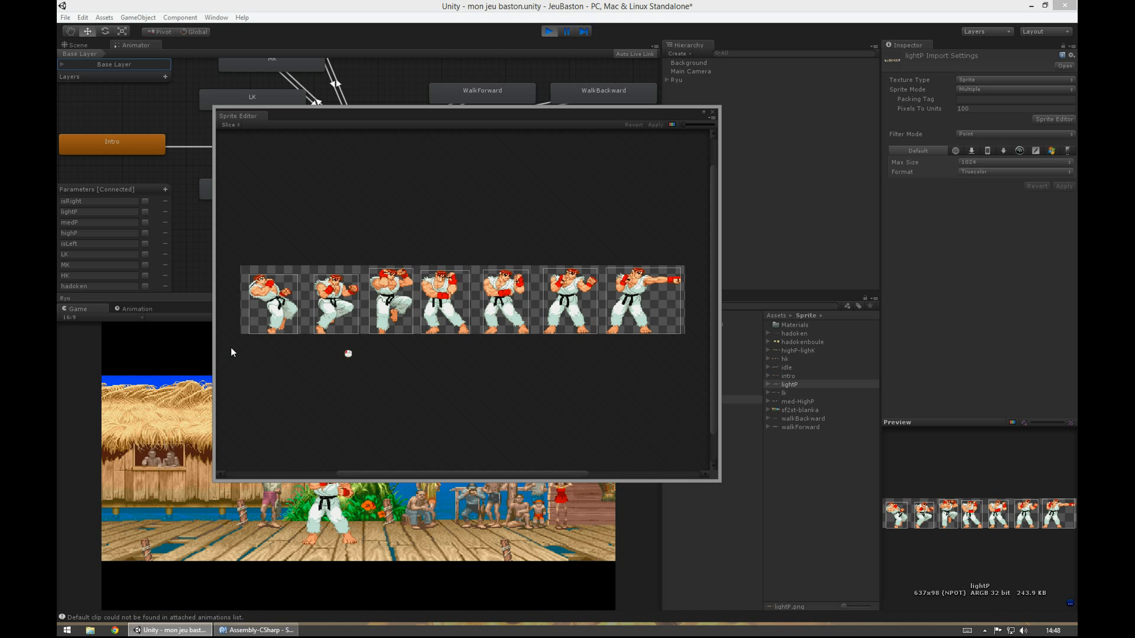
left_click(712, 112)
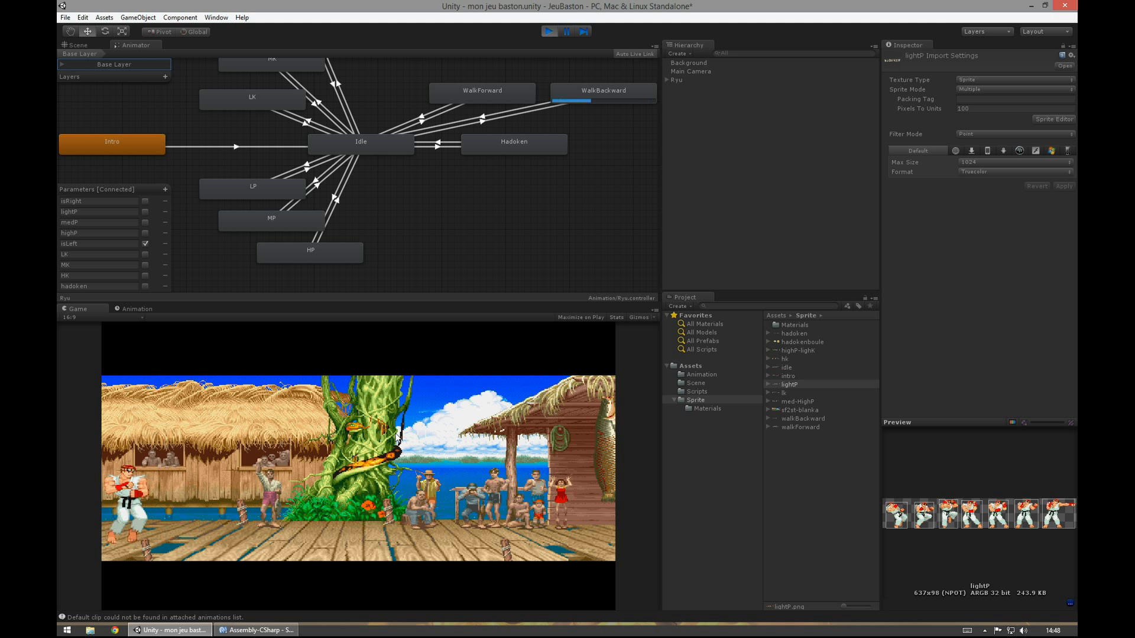
Walk Ryu forward and backward in the running game while watching the walk states and the isRight and isLeft parameters in the Animator.
key("Right")
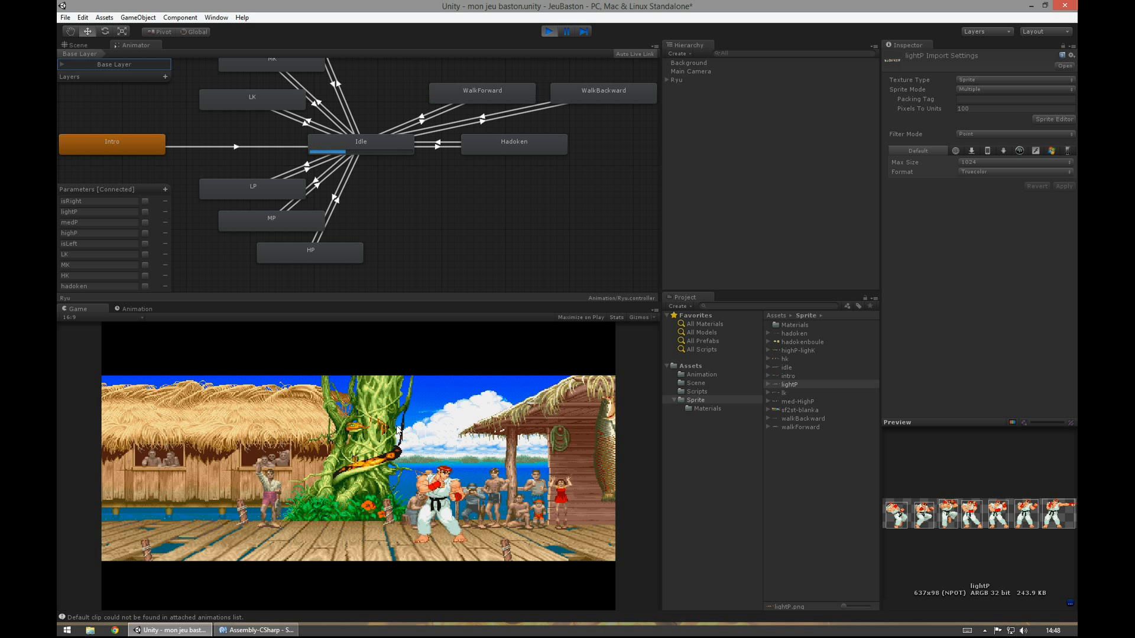
key("Left")
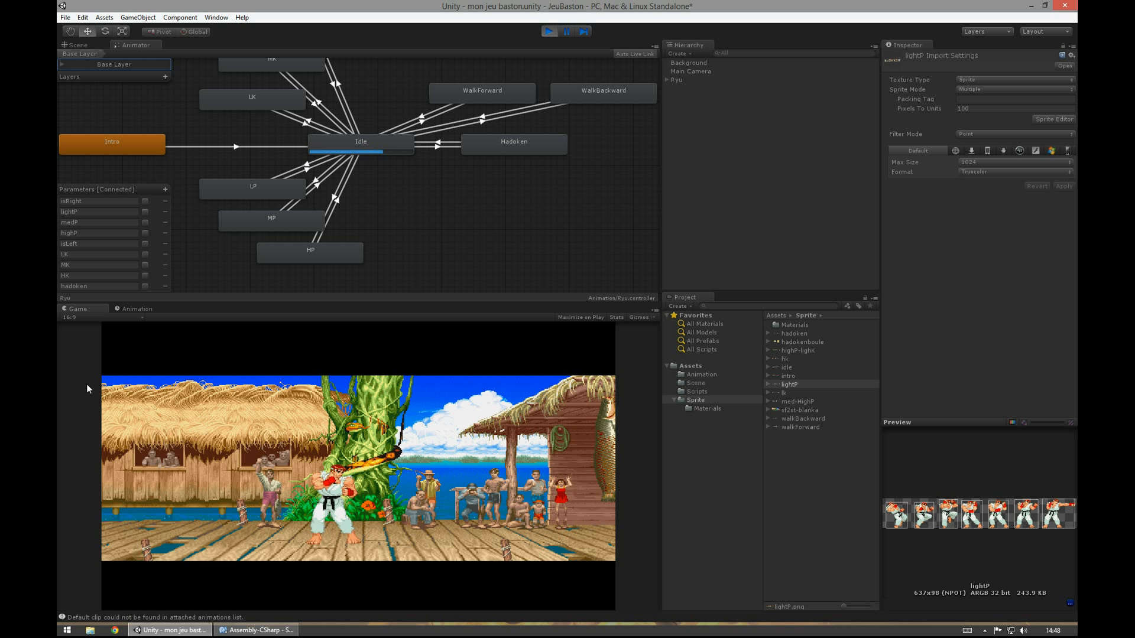
key("Left")
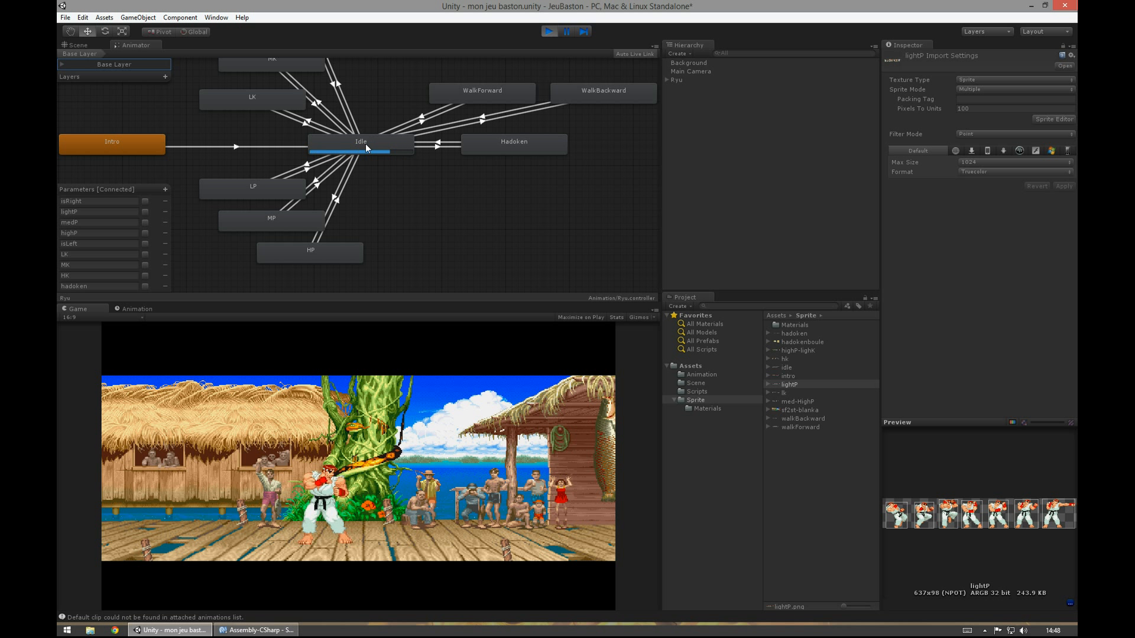
mouse_move(375, 179)
middle_mouse_down()
mouse_move(388, 222)
mouse_move(388, 179)
middle_mouse_up()
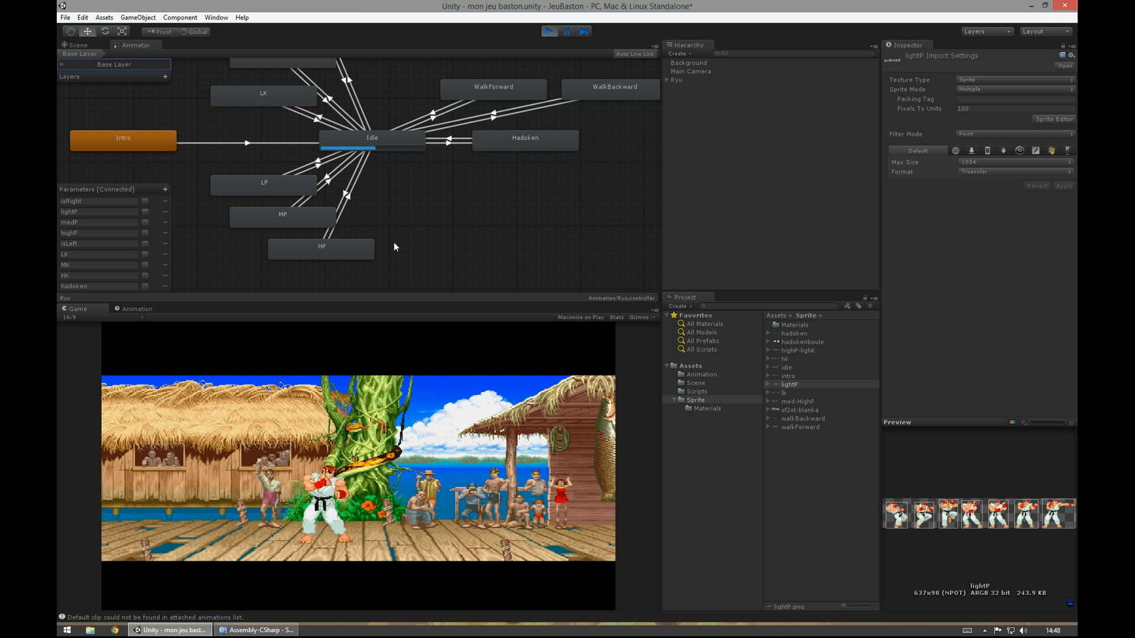
middle_click_drag(393, 242, 366, 281)
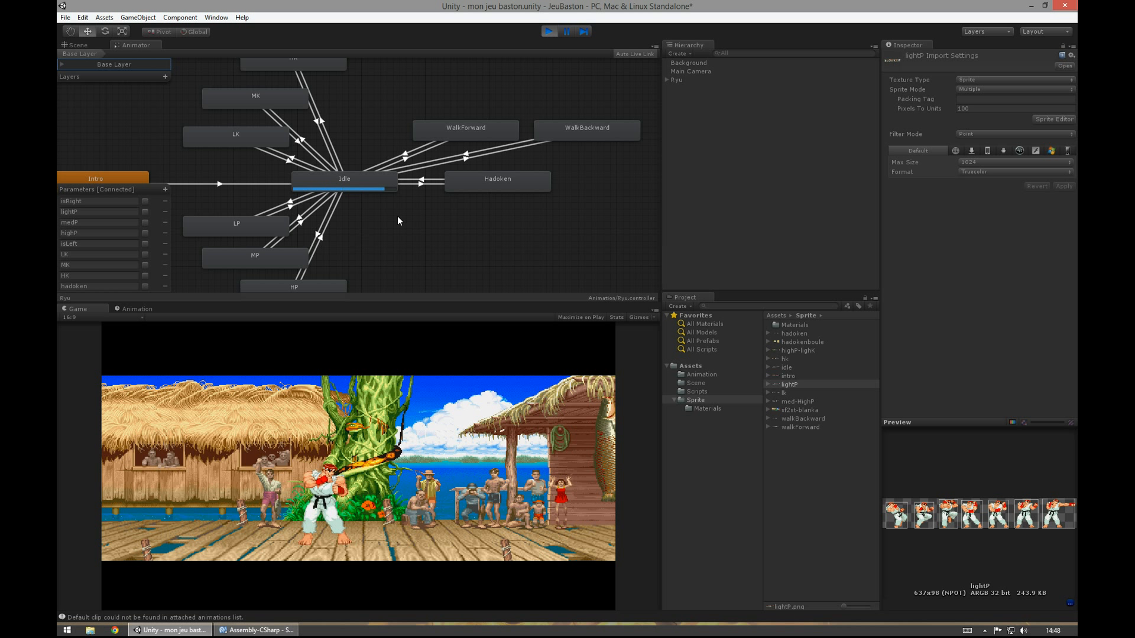
key("Left")
key("Right")
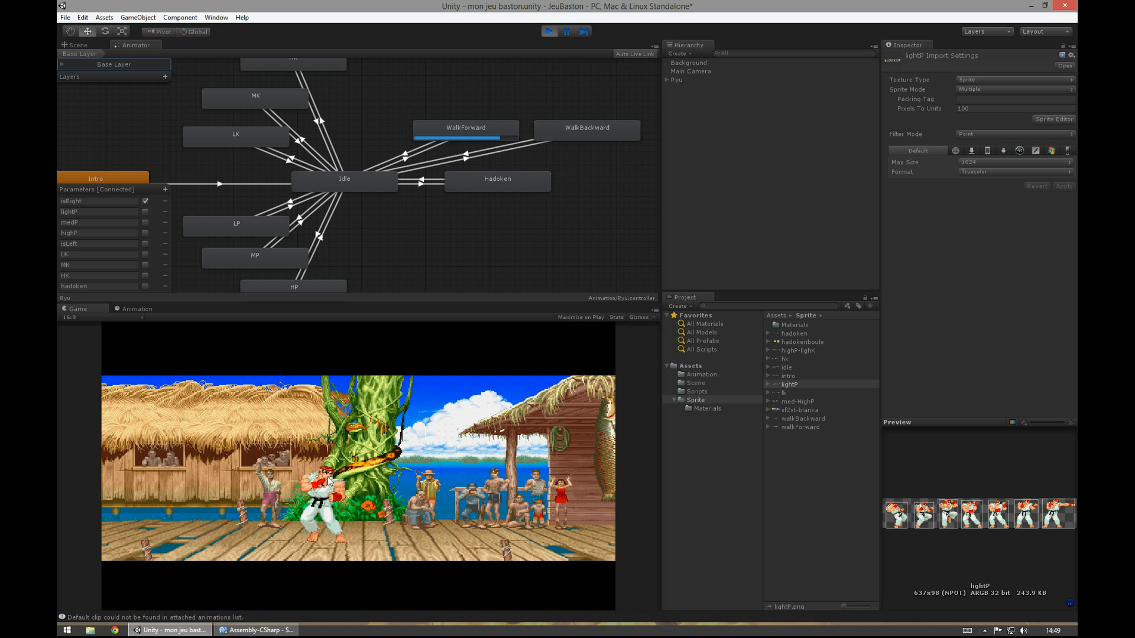
key("Left")
key("Right")
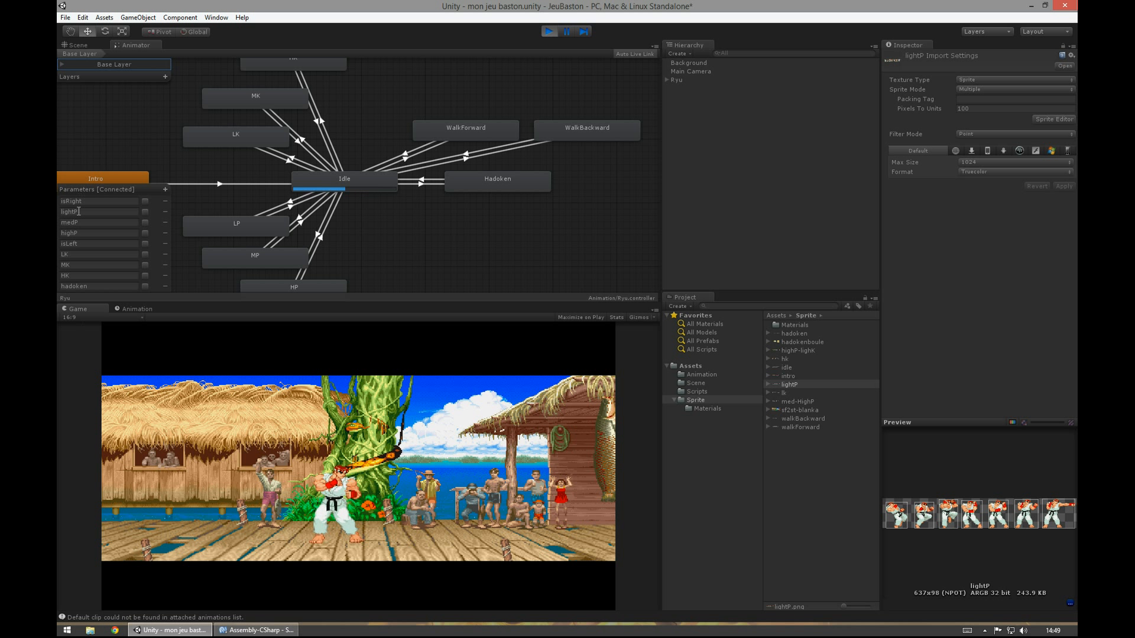
key("Left")
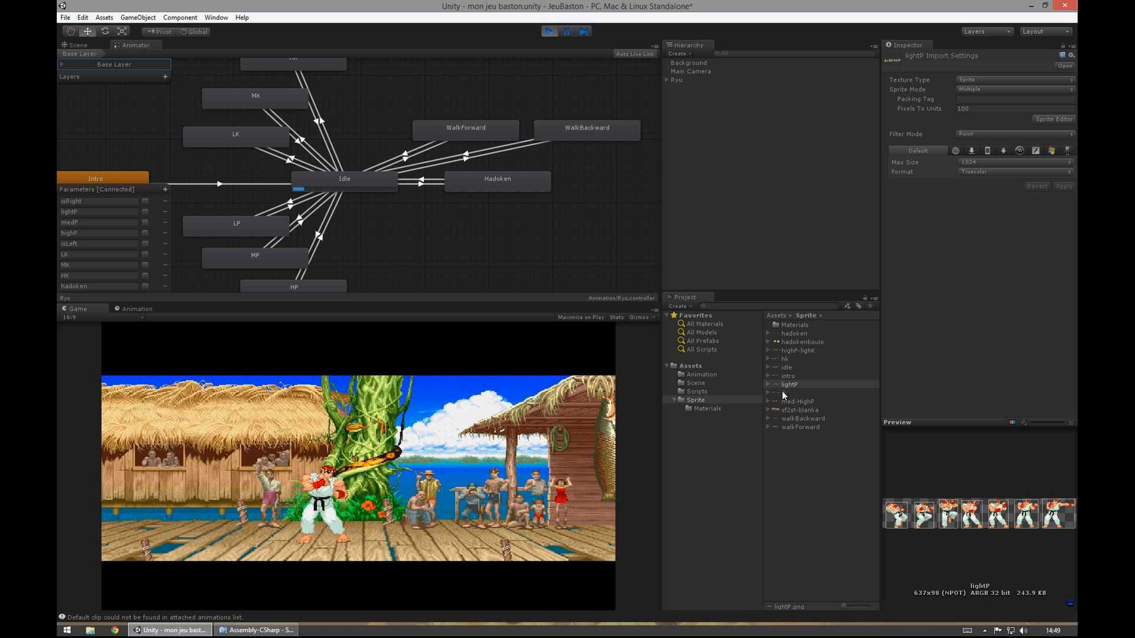
Open Ryu's RyuManager script in MonoDevelop and examine the key checks, SetBool calls and closing else block in its Update function.
left_click(680, 80)
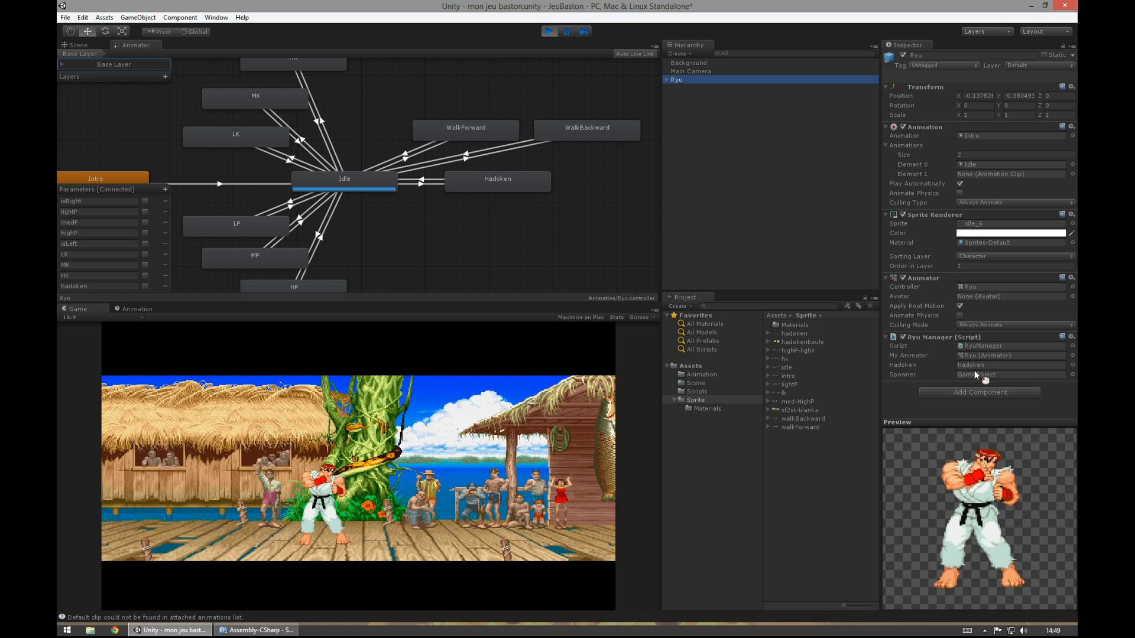
left_click(984, 346)
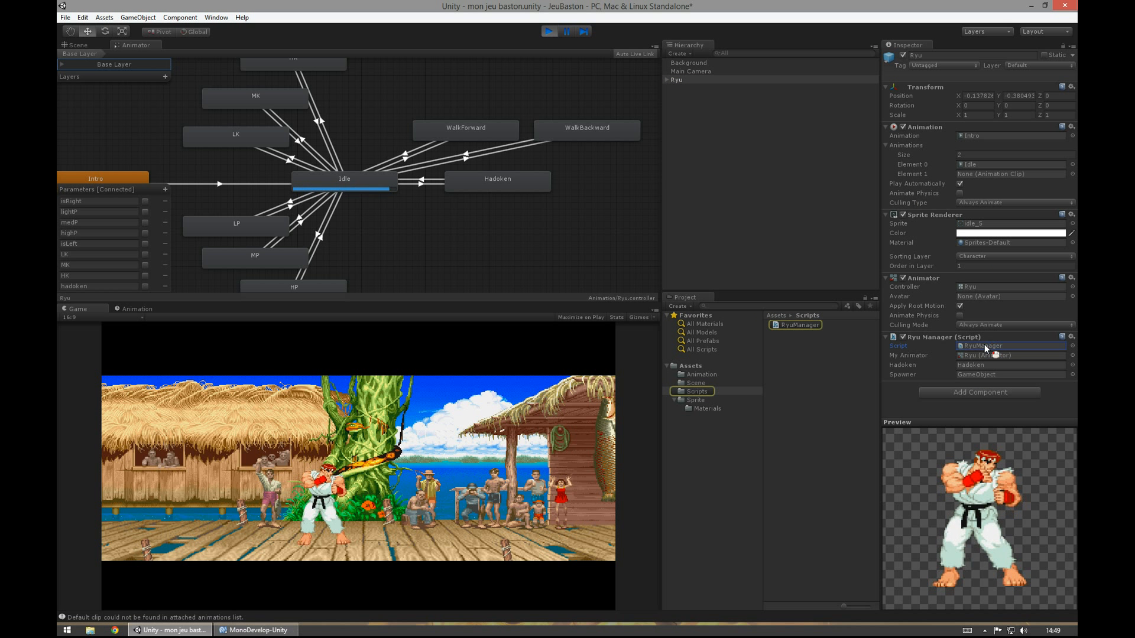
left_click(284, 632)
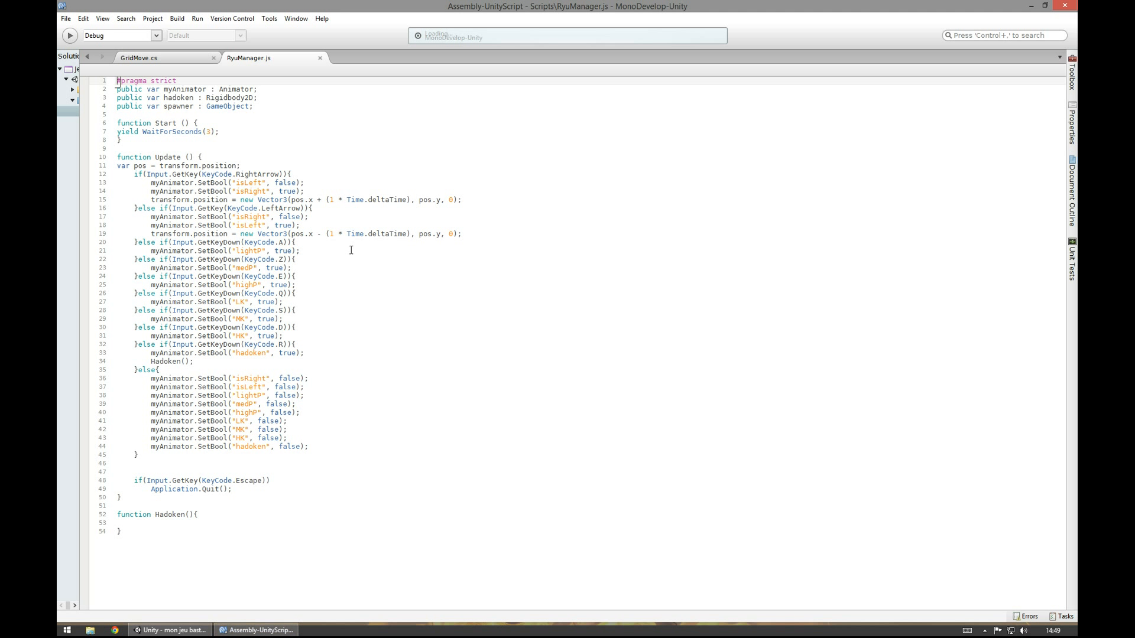
double_click(237, 174)
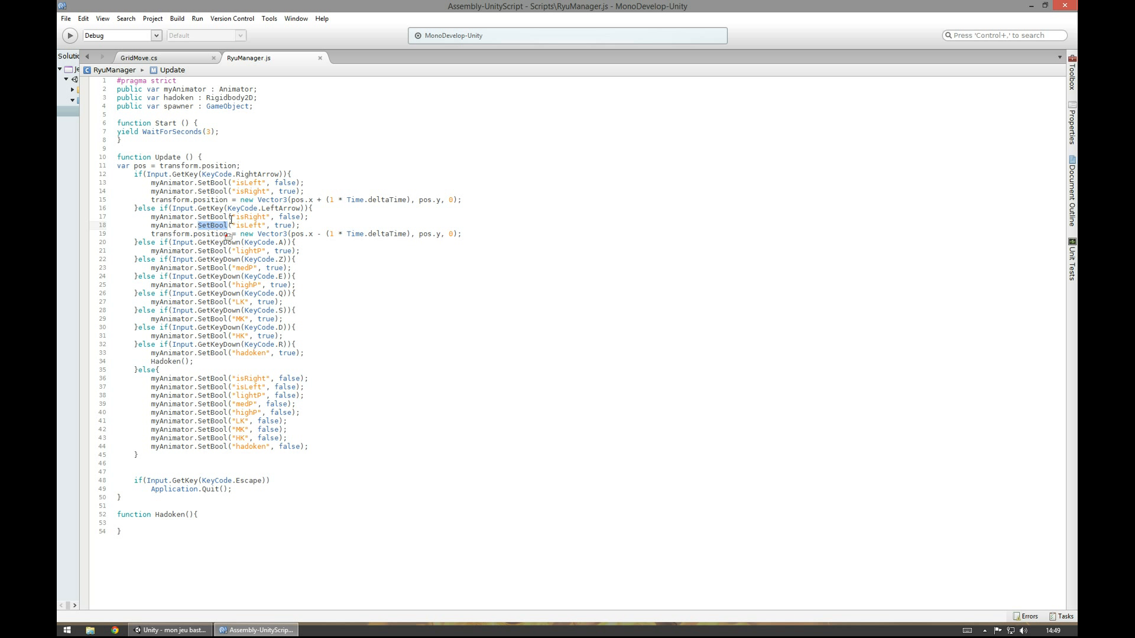
left_click(170, 630)
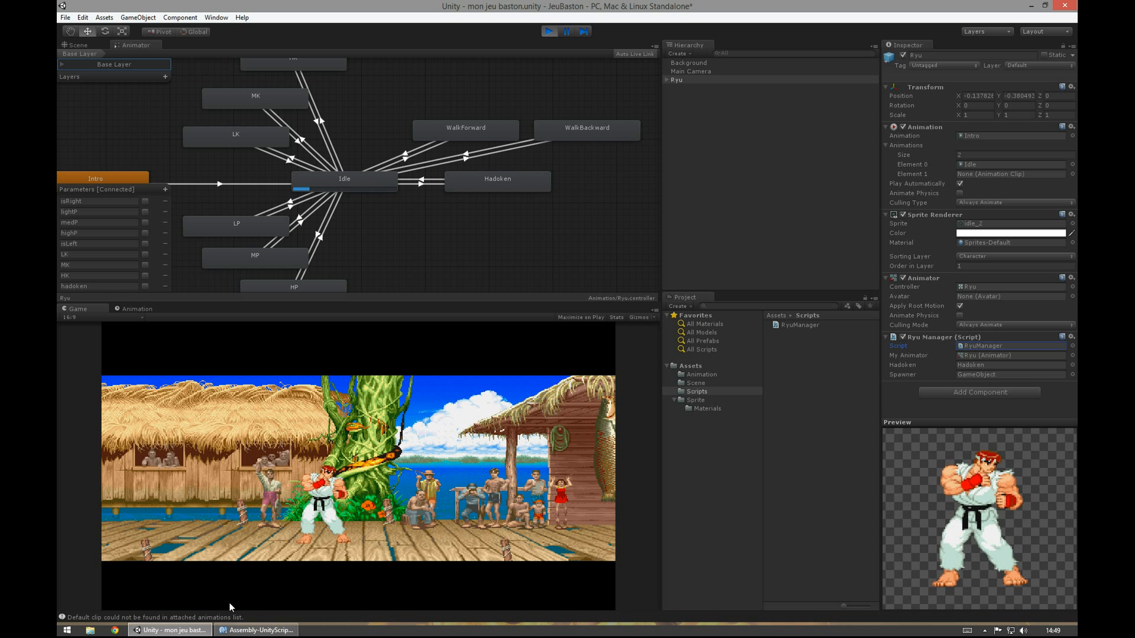
left_click(244, 631)
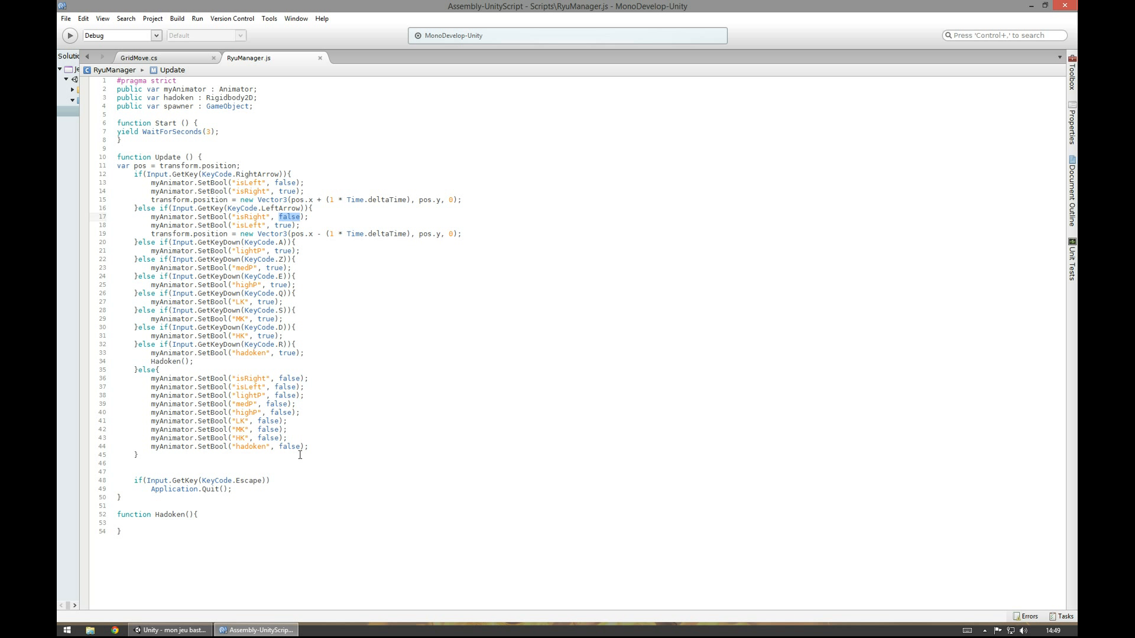
left_click_drag(324, 449, 69, 369)
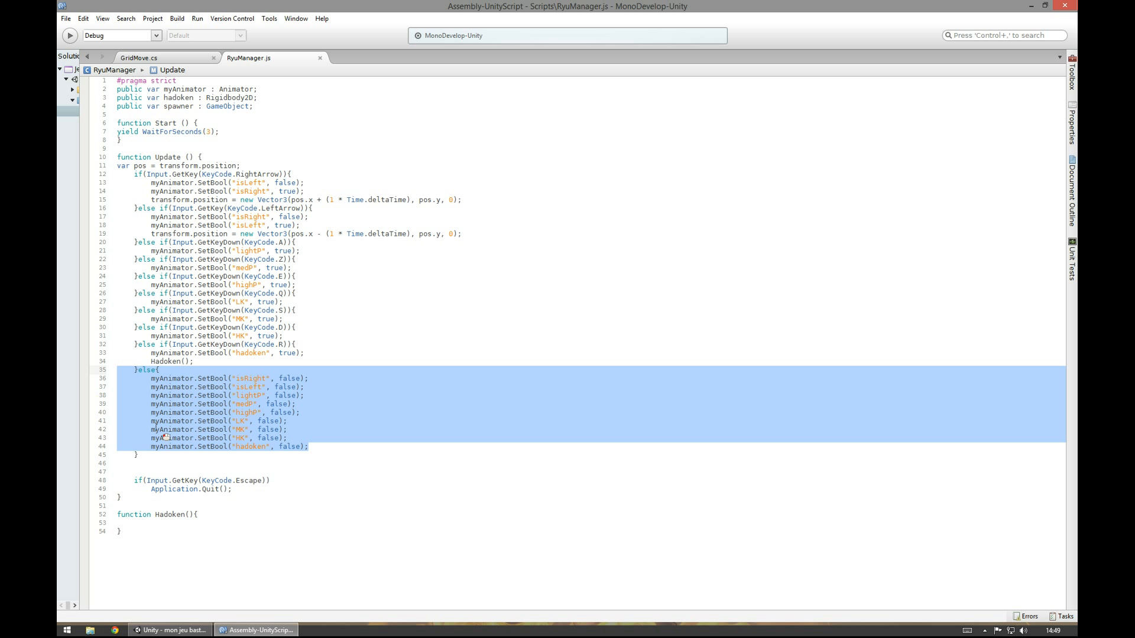
Switch back to Unity and test Ryu's walking, punches and light, medium and heavy kicks against the live Animator graph.
left_click(170, 630)
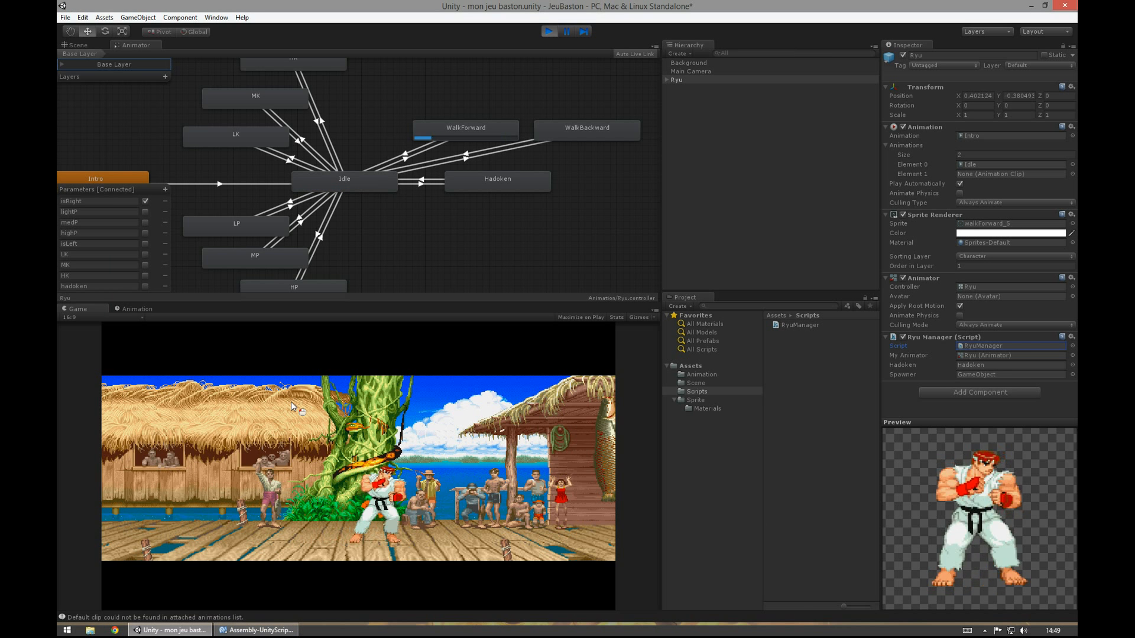
key("Left")
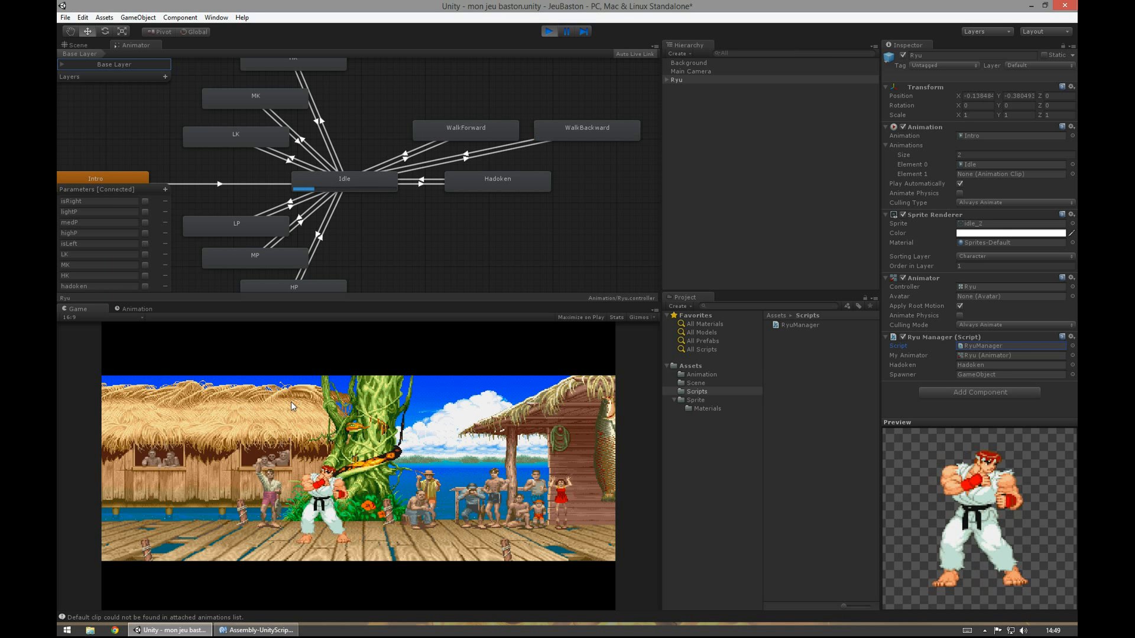
key("a")
key("z")
key("e")
key("q")
key("s")
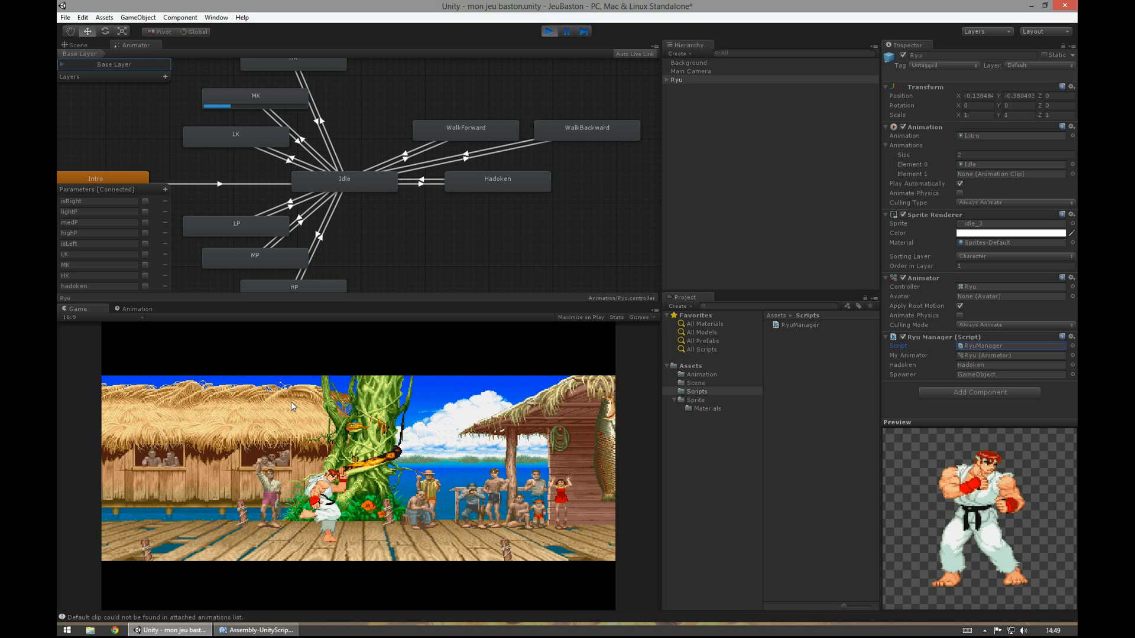
key("d")
key("d")
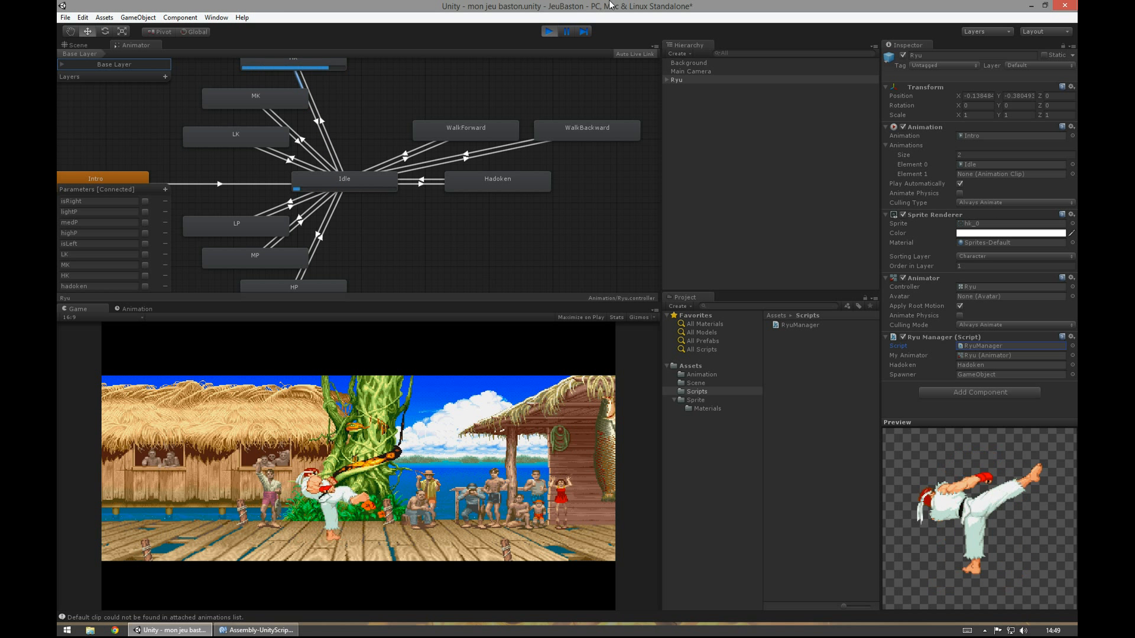